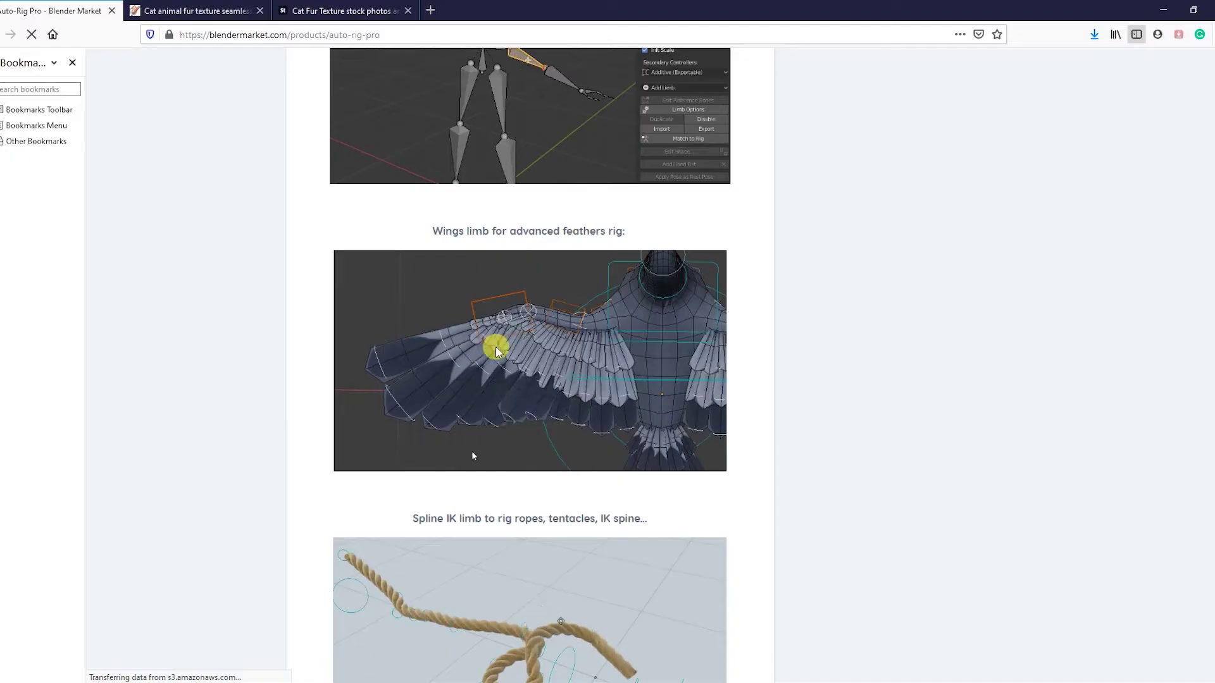
Look over the Auto-Rig Pro product page on Blender Market and switch to the cat rig file in Blender.
{"action": "scroll", "coordinate": [501, 342], "scroll_direction": "up", "scroll_amount": 15}
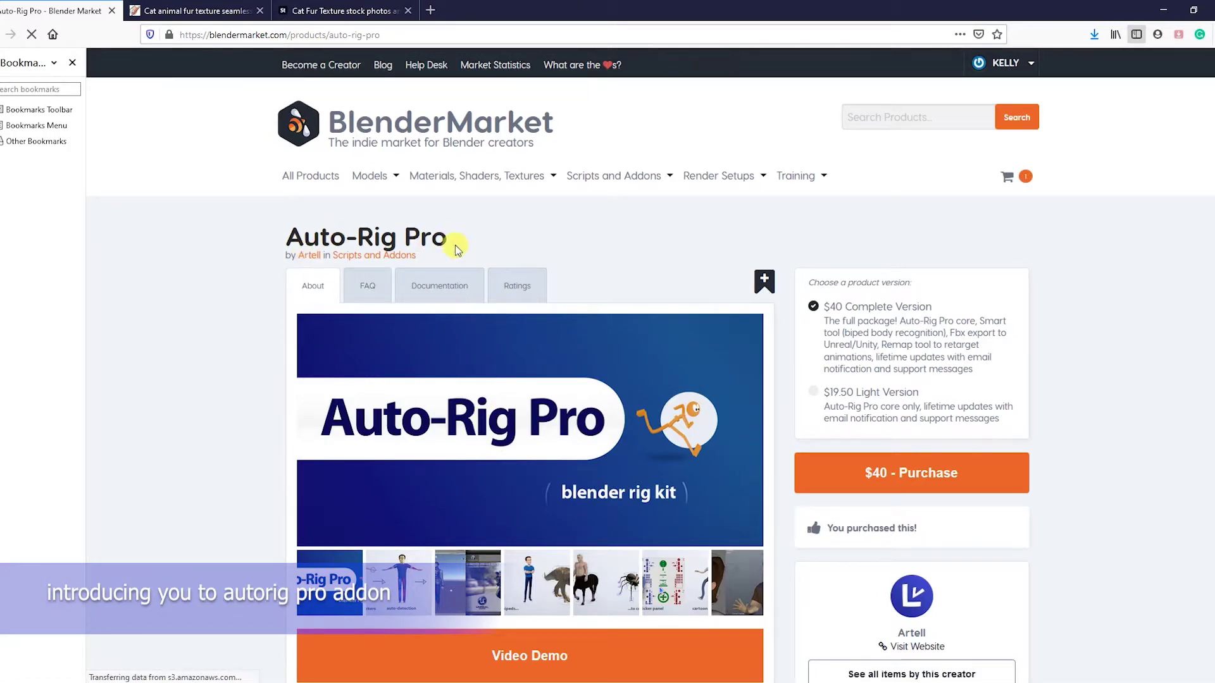
{"action": "scroll", "coordinate": [543, 510], "scroll_direction": "down", "scroll_amount": 3}
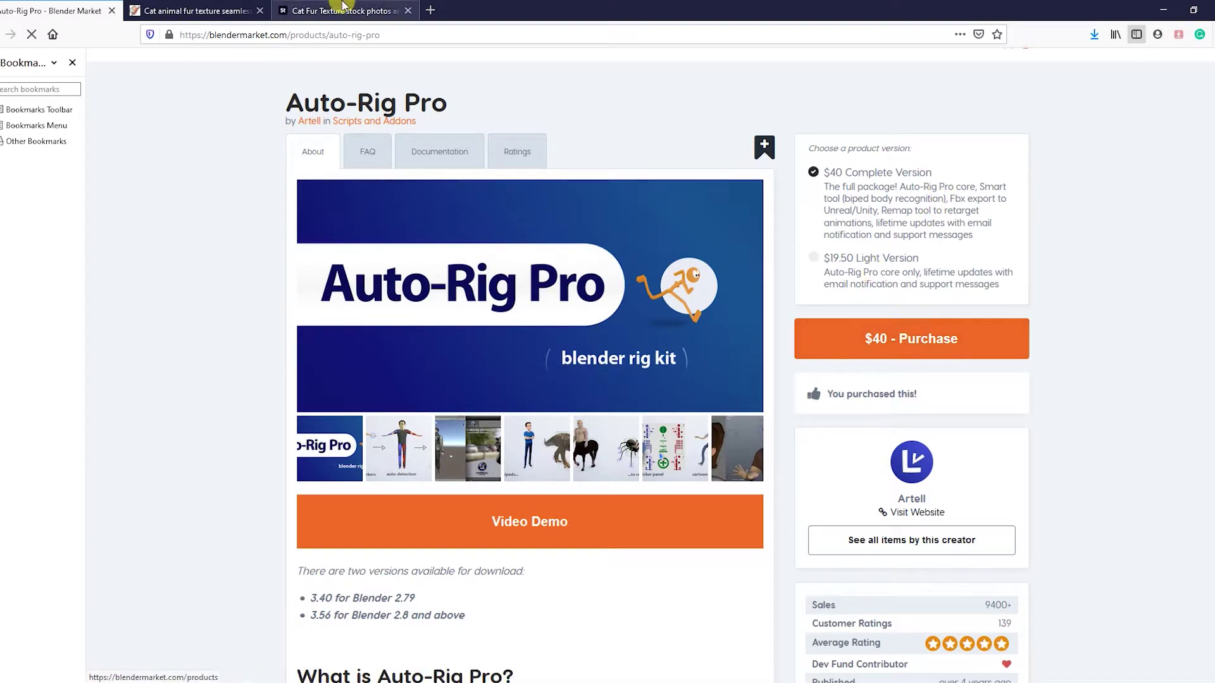
{"action": "left_click", "coordinate": [190, 11]}
{"action": "left_click", "coordinate": [70, 11]}
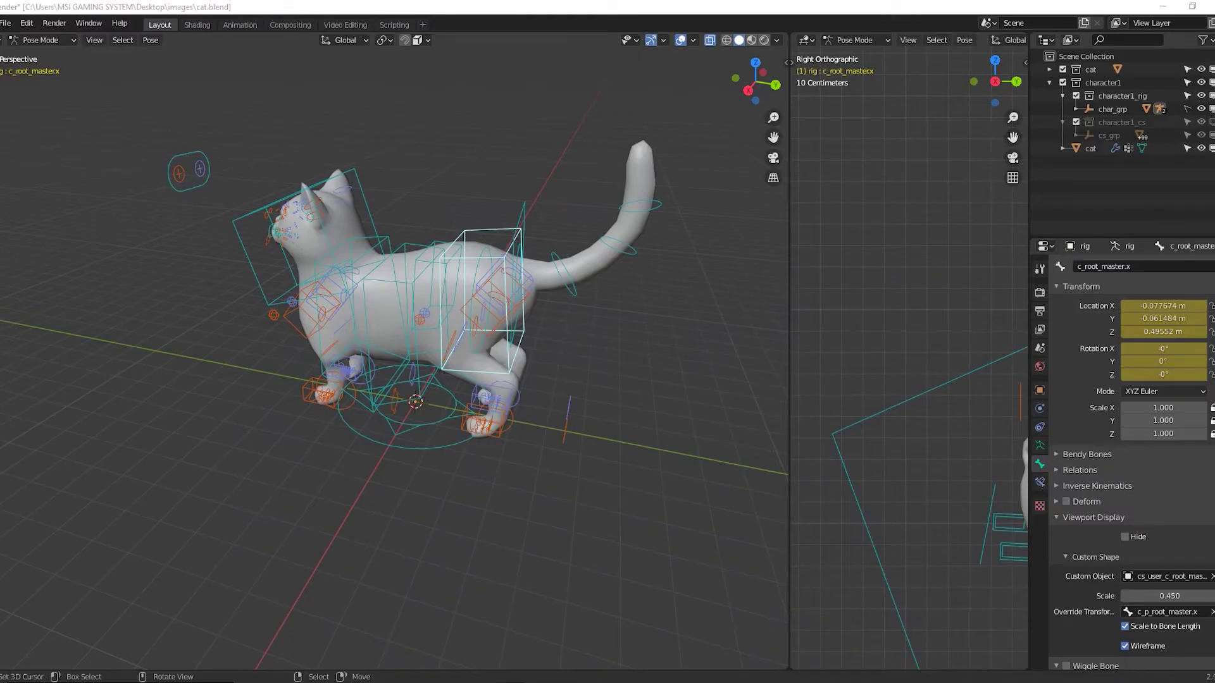
{"action": "right_click", "coordinate": [508, 682]}
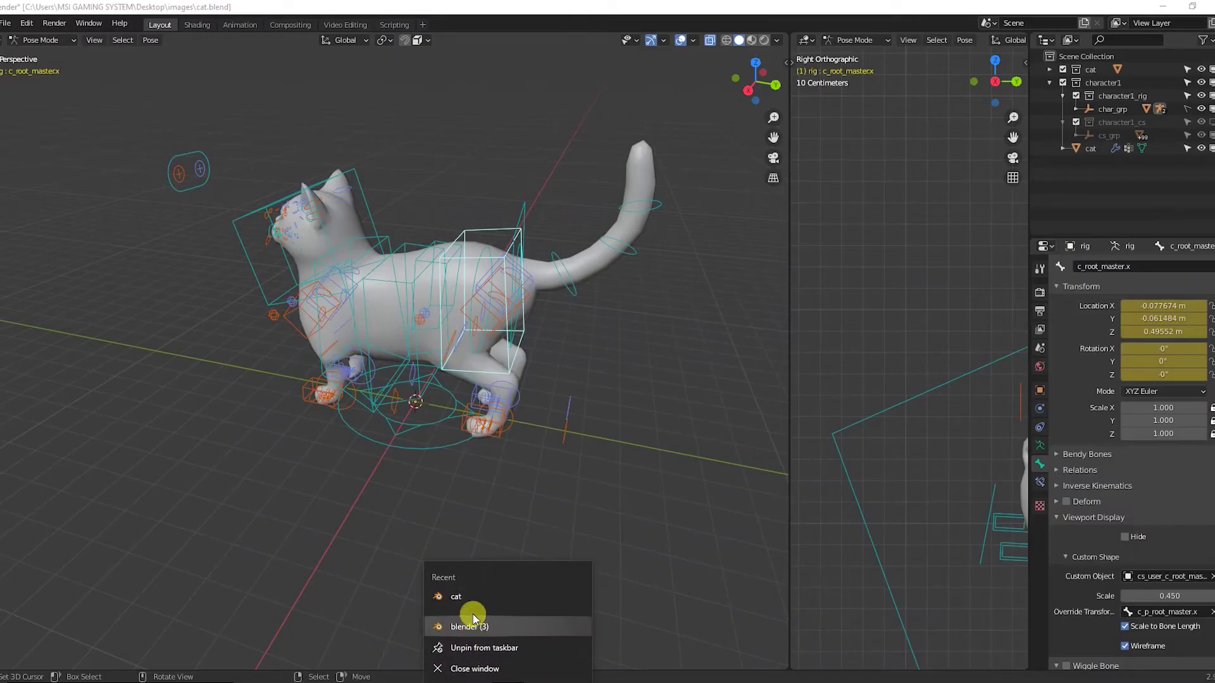
{"action": "left_click", "coordinate": [504, 682]}
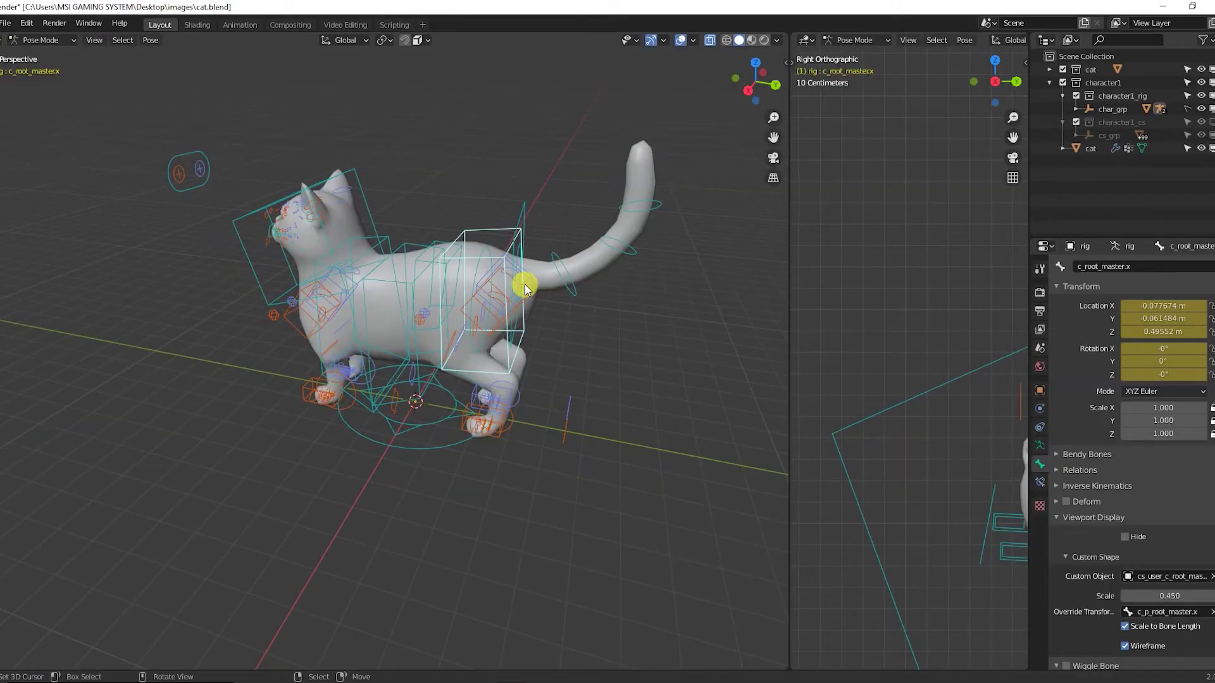
Rotate the cat's root control c_root_master.x to about -8.9° on X, 0.8° on Y and 1.7° on Z.
{"action": "middle_click_drag", "start_coordinate": [340, 220], "coordinate": [622, 324]}
{"action": "key", "text": "r"}
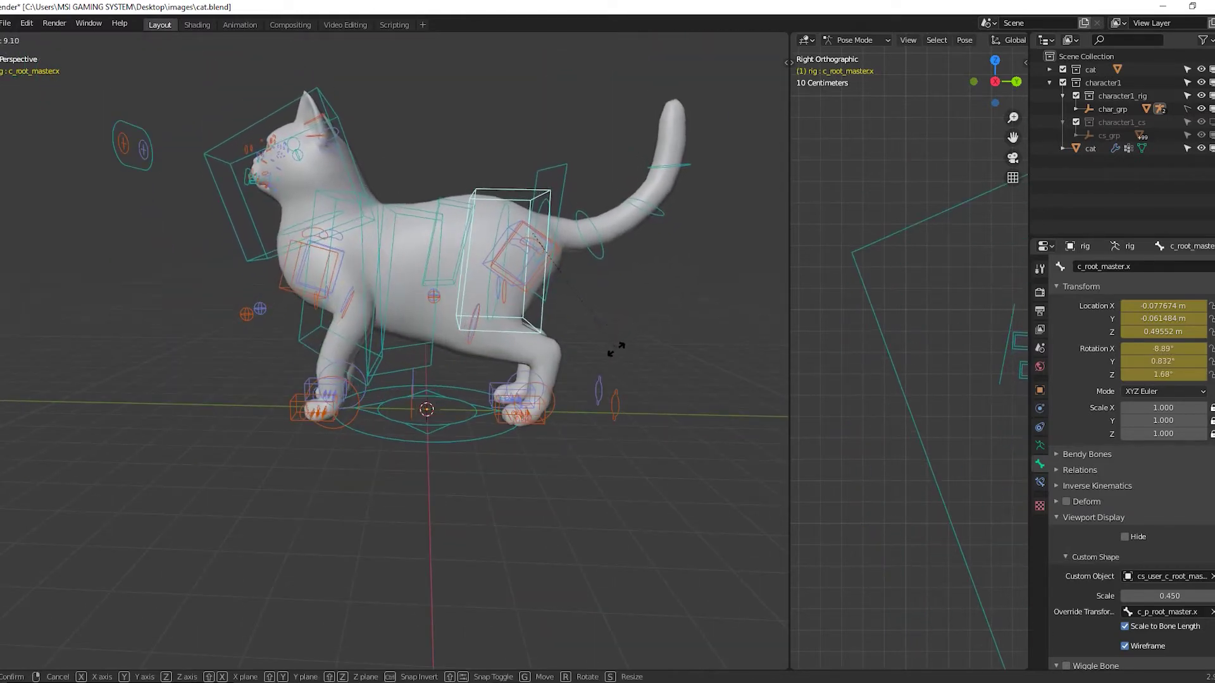
{"action": "left_click", "coordinate": [615, 349]}
Select one of the control bones on the cat's body and reposition it.
{"action": "middle_click_drag", "start_coordinate": [336, 298], "coordinate": [415, 358]}
{"action": "left_click", "coordinate": [347, 314]}
{"action": "left_click", "coordinate": [345, 324]}
{"action": "middle_click_drag", "start_coordinate": [345, 325], "coordinate": [505, 324]}
{"action": "left_click", "coordinate": [431, 315]}
{"action": "key", "text": "g"}
{"action": "left_click", "coordinate": [443, 320]}
Try a free trackball rotation of the cat's head control, c_head.x.
{"action": "middle_click_drag", "start_coordinate": [406, 348], "coordinate": [412, 274]}
{"action": "left_click", "coordinate": [512, 201]}
{"action": "middle_click_drag", "start_coordinate": [512, 201], "coordinate": [488, 264]}
{"action": "key", "text": "r"}
{"action": "key", "text": "r"}
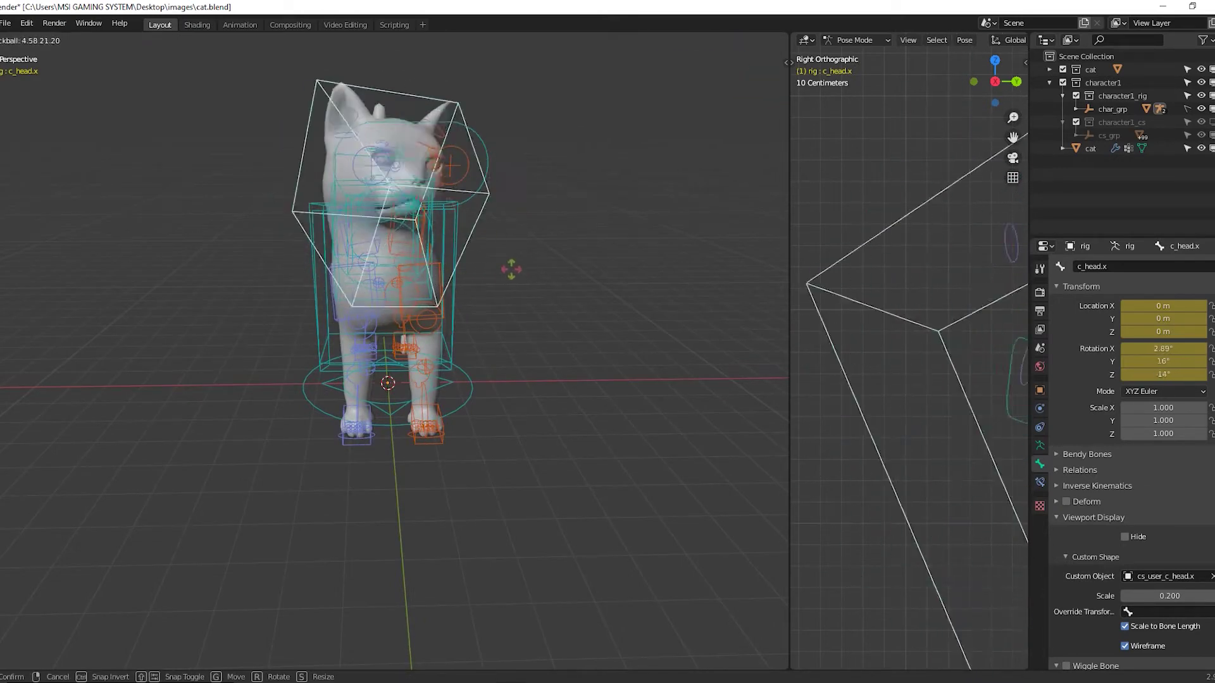
{"action": "right_click", "coordinate": [466, 282]}
Try tilting the cat's hips the other way with the c_root_master.x control.
{"action": "middle_click_drag", "start_coordinate": [467, 282], "coordinate": [365, 334]}
{"action": "left_click", "coordinate": [541, 185]}
{"action": "key", "text": "g"}
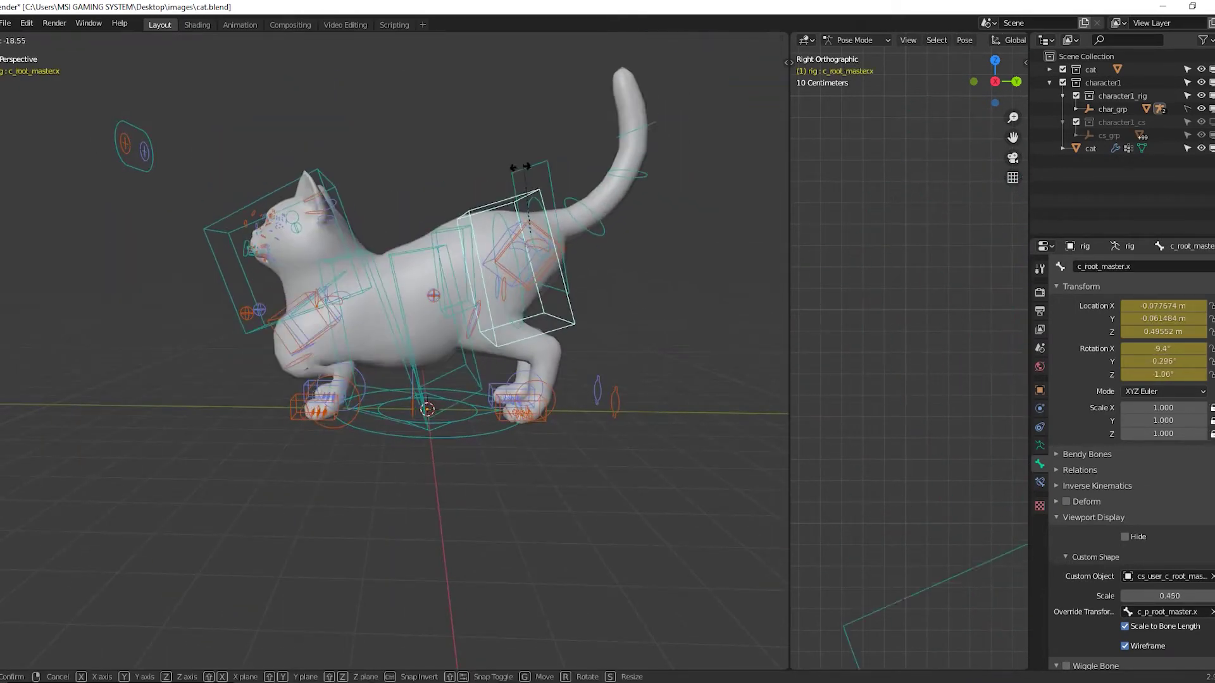
{"action": "right_click", "coordinate": [601, 273]}
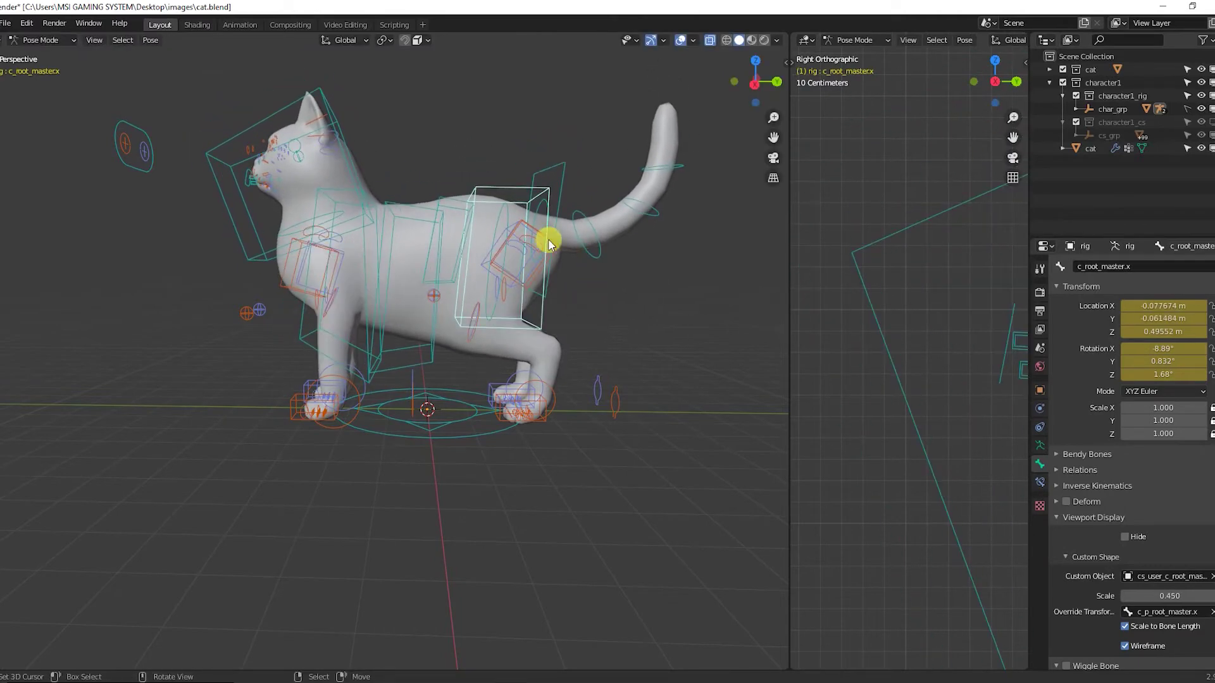
Swing the cat's tail sideways by rotating the c_tail_master.x control from above.
{"action": "right_click", "coordinate": [549, 240]}
{"action": "key", "text": "r"}
{"action": "right_click", "coordinate": [590, 176]}
{"action": "middle_click_drag", "start_coordinate": [589, 176], "coordinate": [466, 439]}
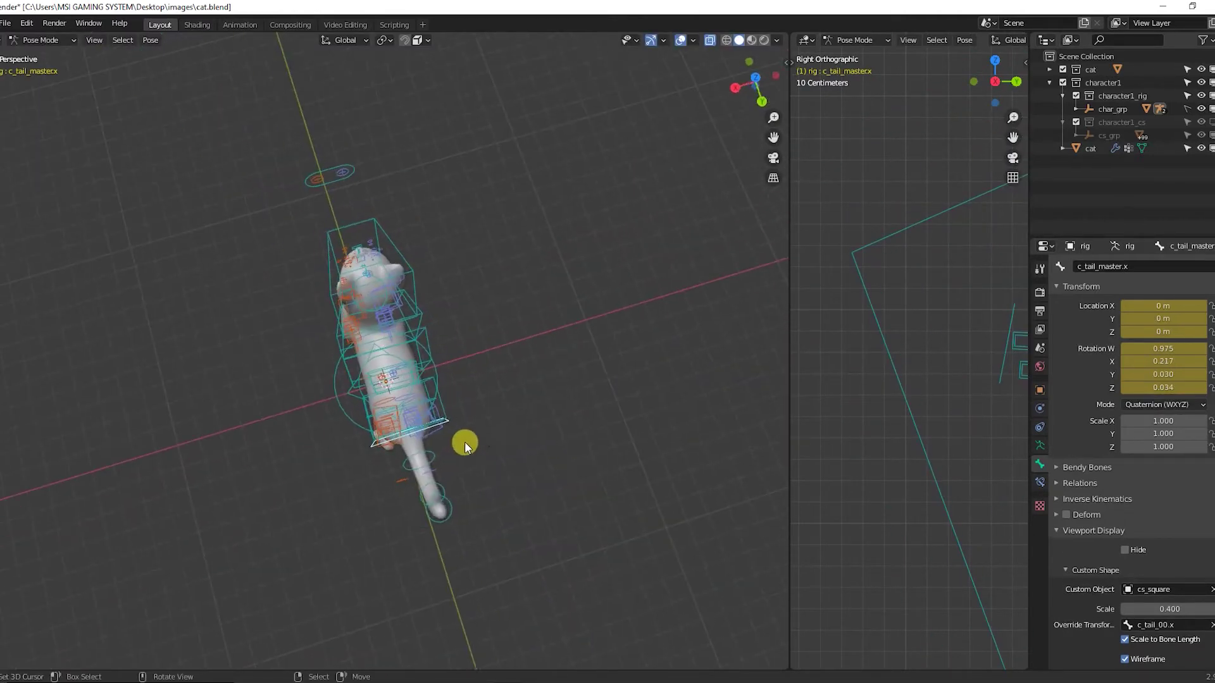
{"action": "key", "text": "r"}
{"action": "left_click", "coordinate": [530, 327]}
Try lowering the jaw control c_jawbone.x to open the cat's mouth.
{"action": "middle_click_drag", "start_coordinate": [272, 389], "coordinate": [386, 320]}
{"action": "scroll", "coordinate": [263, 291], "scroll_direction": "up", "scroll_amount": 4}
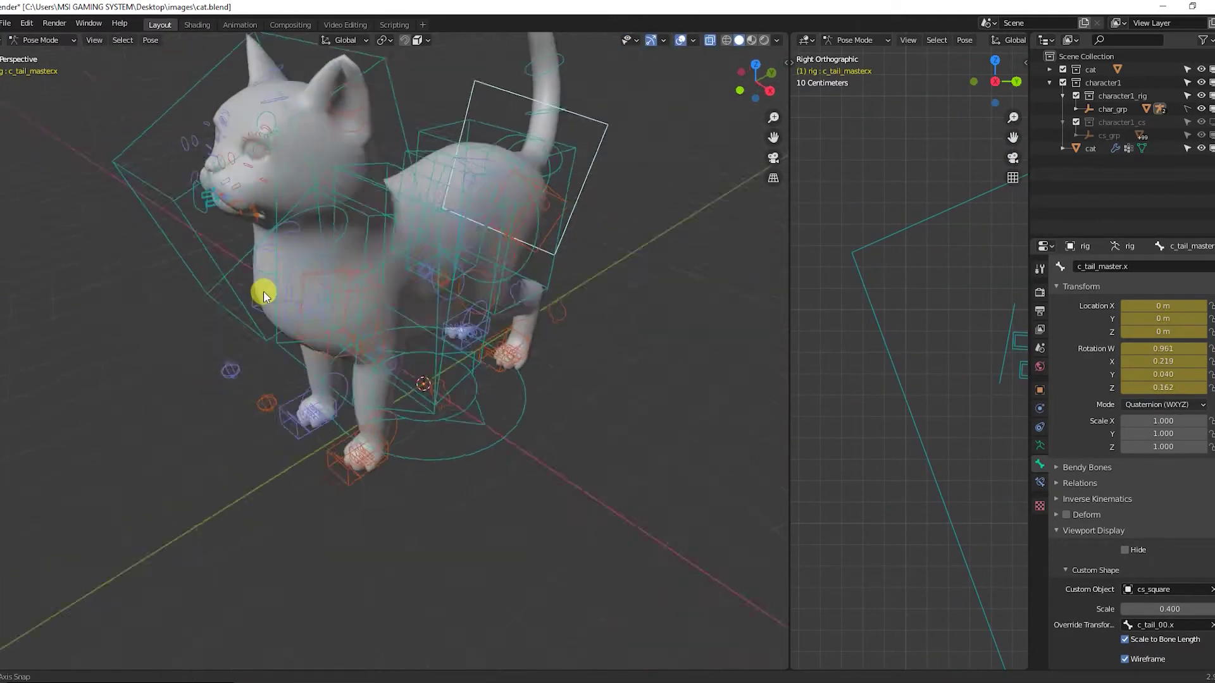
{"action": "mouse_move", "coordinate": [264, 291]}
{"action": "middle_mouse_down"}
{"action": "mouse_move", "coordinate": [301, 273]}
{"action": "mouse_move", "coordinate": [319, 166]}
{"action": "mouse_move", "coordinate": [325, 270]}
{"action": "mouse_move", "coordinate": [257, 271]}
{"action": "middle_mouse_up"}
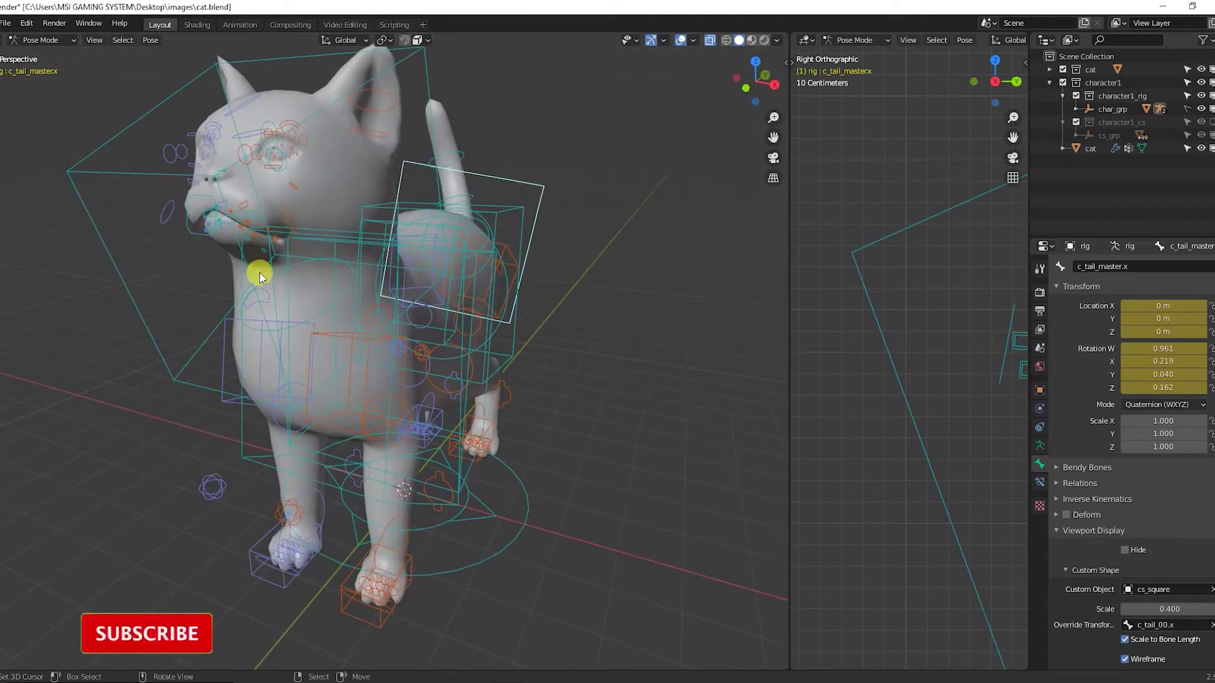
{"action": "left_click", "coordinate": [203, 217]}
{"action": "middle_click_drag", "start_coordinate": [203, 217], "coordinate": [275, 225]}
{"action": "scroll", "coordinate": [275, 225], "scroll_direction": "up", "scroll_amount": 5}
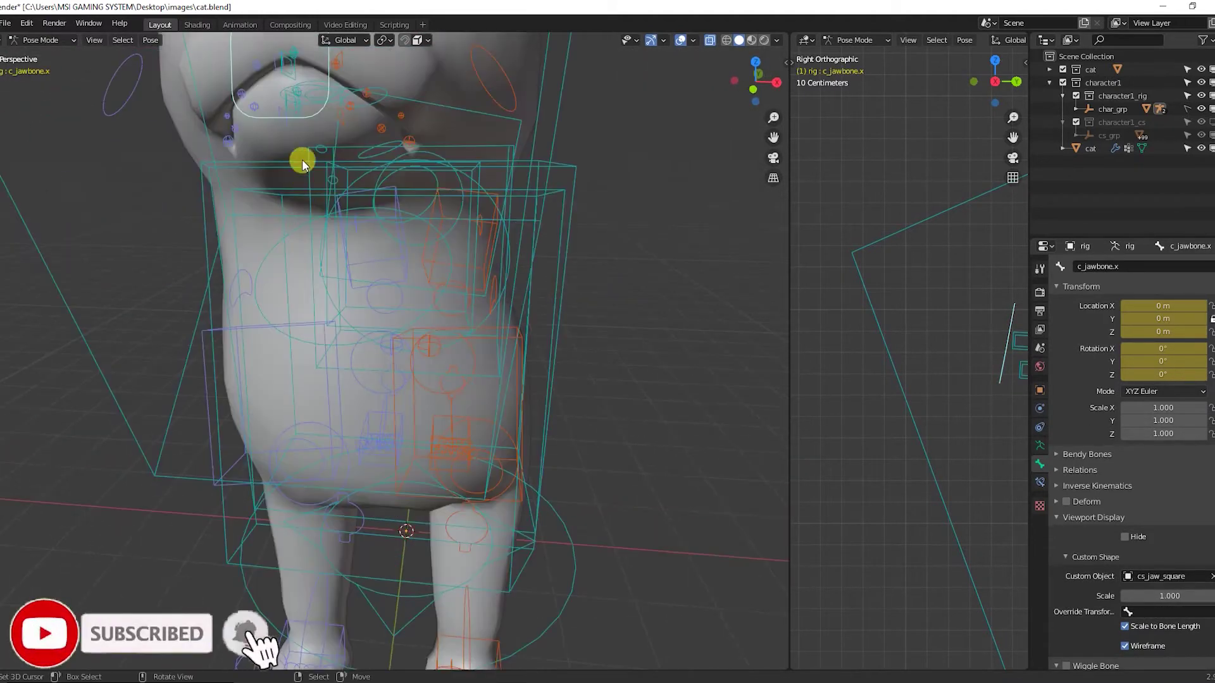
{"action": "scroll", "coordinate": [336, 129], "scroll_direction": "down", "scroll_amount": 8}
{"action": "key", "text": "g"}
{"action": "left_click", "coordinate": [330, 184]}
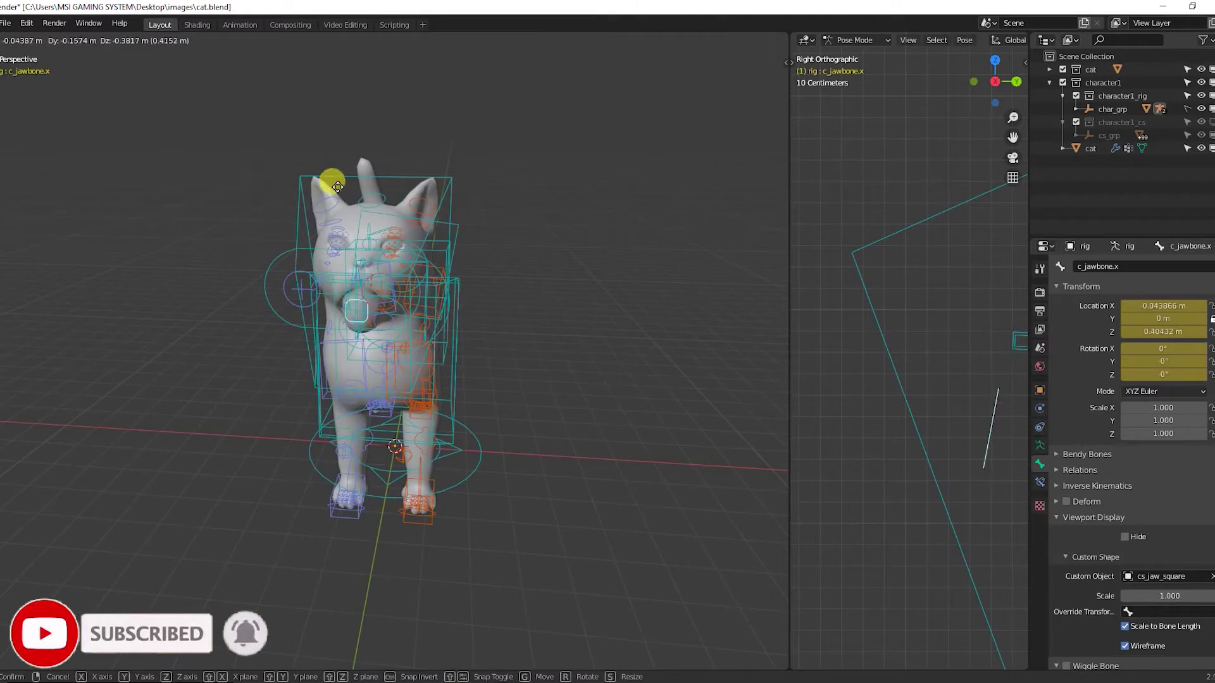
Move the jaw control c_jawbone.x to a location of about 0.031 m in X and 0.262 m in Z.
{"action": "scroll", "coordinate": [278, 241], "scroll_direction": "up", "scroll_amount": 2}
{"action": "middle_click_drag", "start_coordinate": [329, 185], "coordinate": [227, 256]}
{"action": "scroll", "coordinate": [227, 256], "scroll_direction": "up", "scroll_amount": 2}
{"action": "key", "text": "g"}
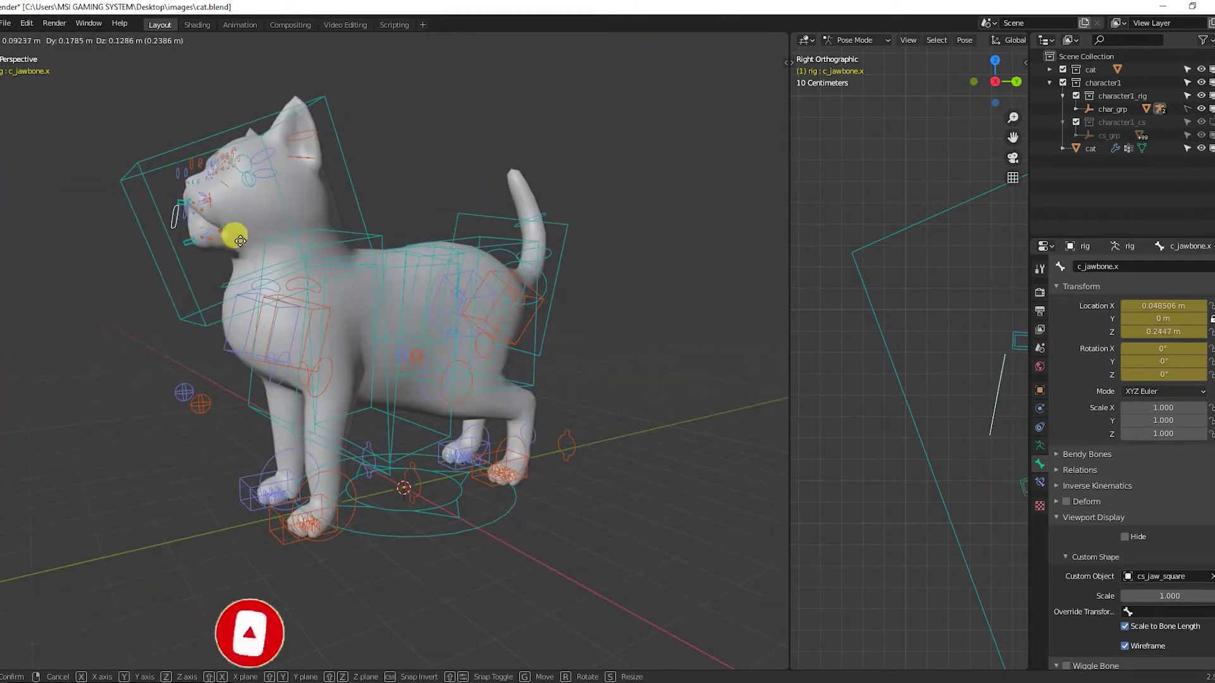
{"action": "left_click", "coordinate": [238, 250]}
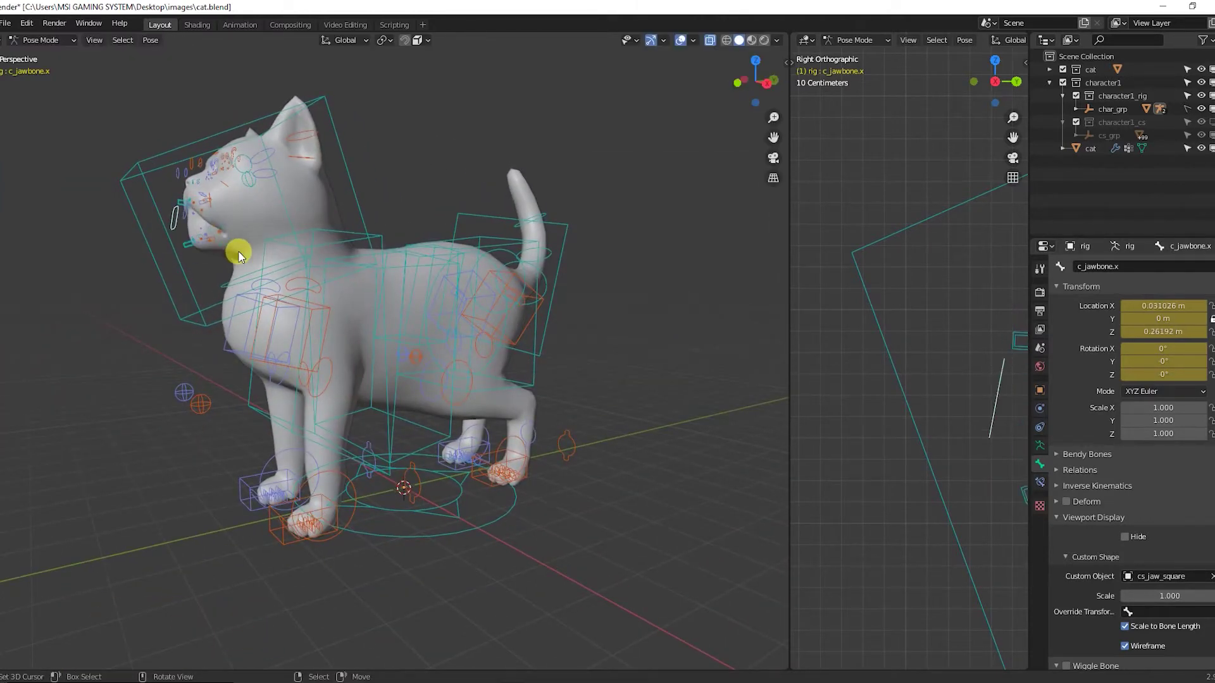
Move the eye target control c_eye_target.x around in front of the cat to redirect its gaze.
{"action": "middle_click_drag", "start_coordinate": [238, 250], "coordinate": [412, 329]}
{"action": "left_click", "coordinate": [520, 351]}
{"action": "key", "text": "g"}
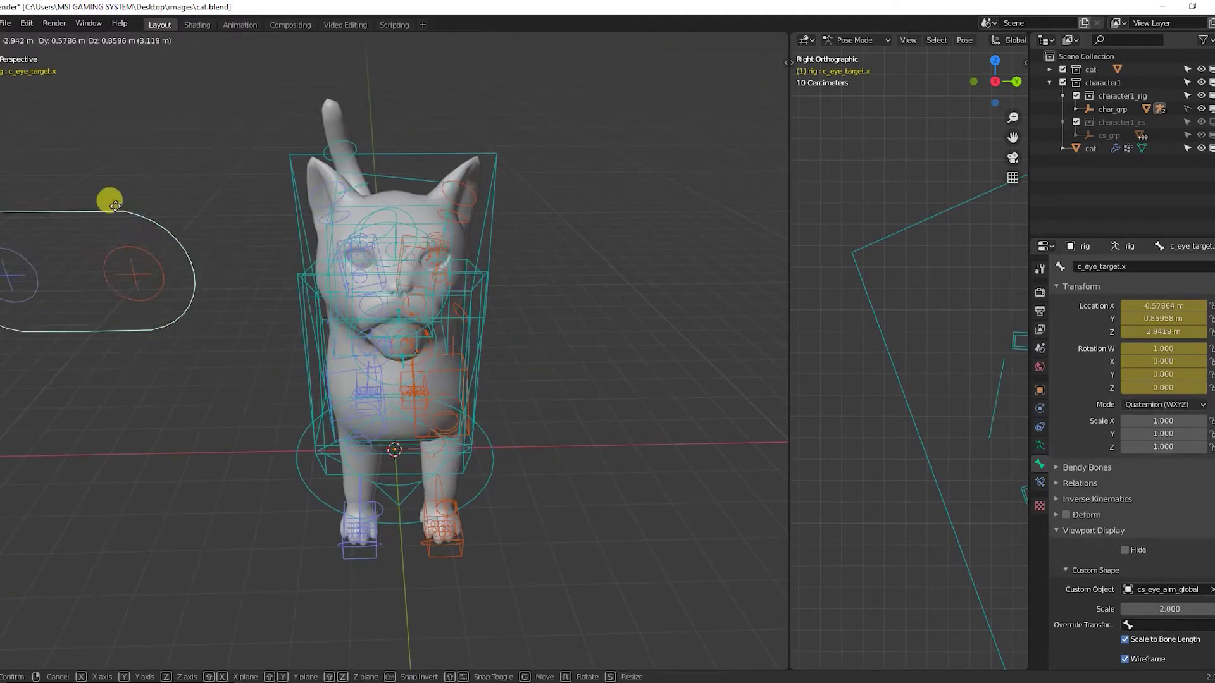
{"action": "left_click", "coordinate": [661, 290]}
Try rotating the cat's left ear with the c_ear_02.l control.
{"action": "middle_click_drag", "start_coordinate": [662, 290], "coordinate": [437, 266]}
{"action": "left_click", "coordinate": [421, 184]}
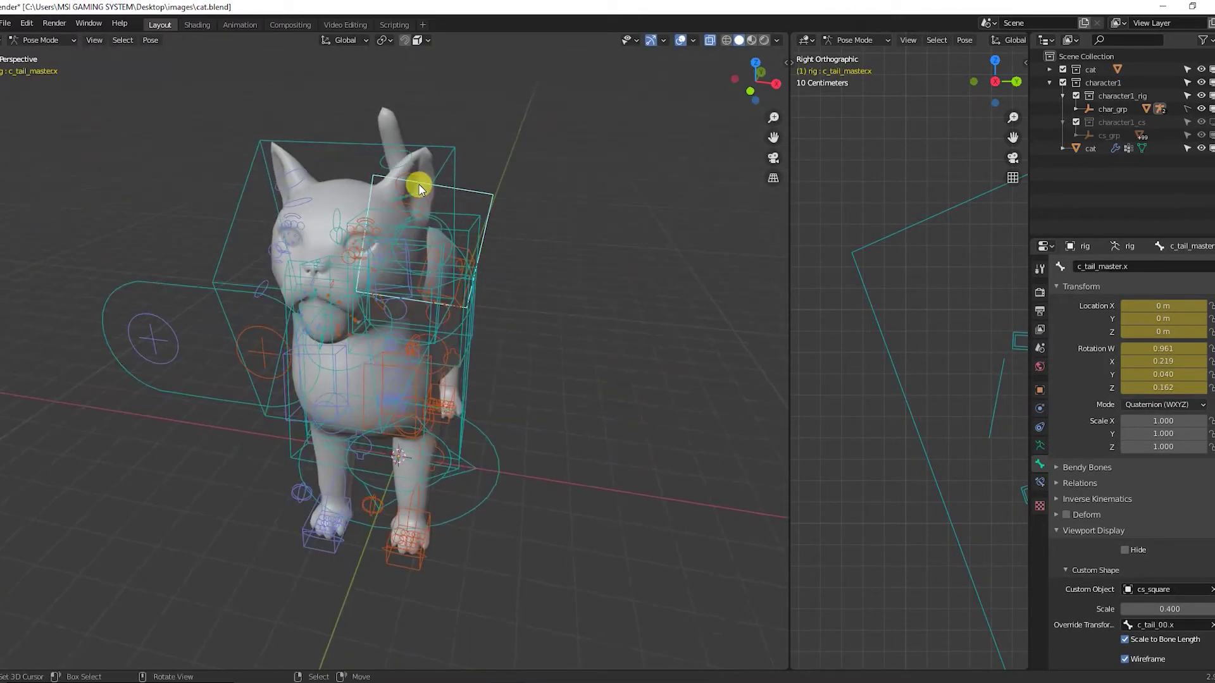
{"action": "middle_click_drag", "start_coordinate": [424, 180], "coordinate": [492, 236]}
{"action": "key", "text": "r"}
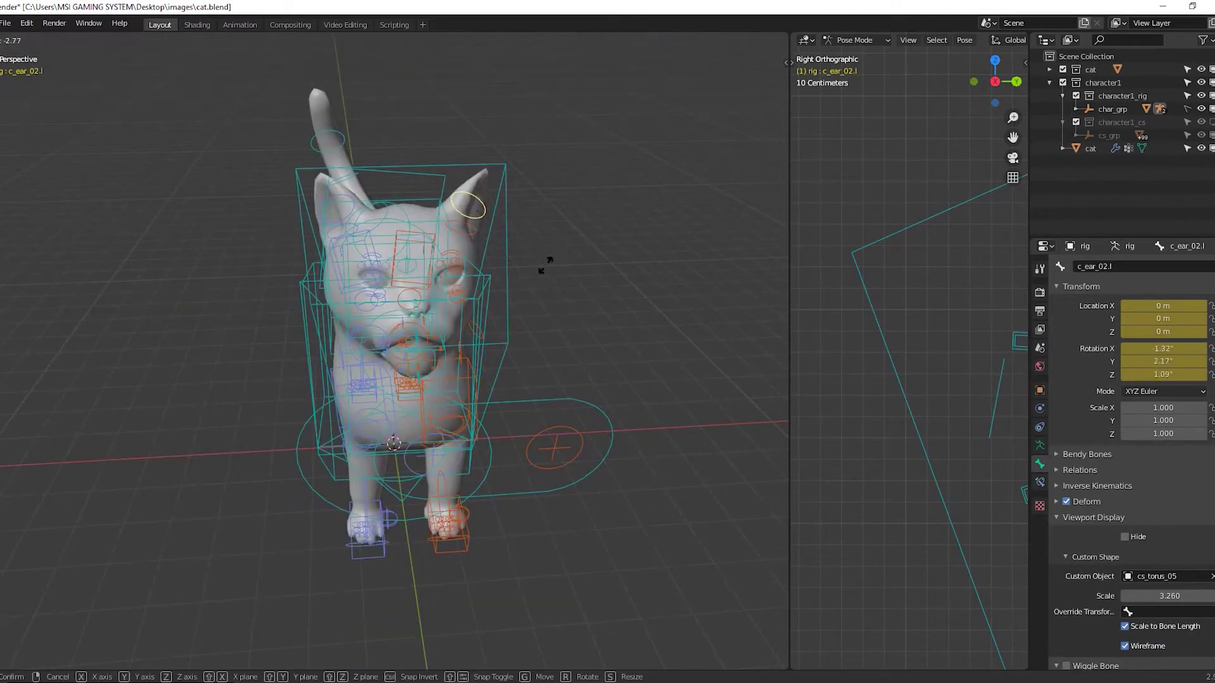
{"action": "left_click", "coordinate": [546, 265]}
Return the rig to Object Mode and show the Auto-Rig Pro settings in a widened main 3D viewport.
{"action": "middle_click_drag", "start_coordinate": [545, 265], "coordinate": [414, 327]}
{"action": "key", "text": "ctrl+Tab"}
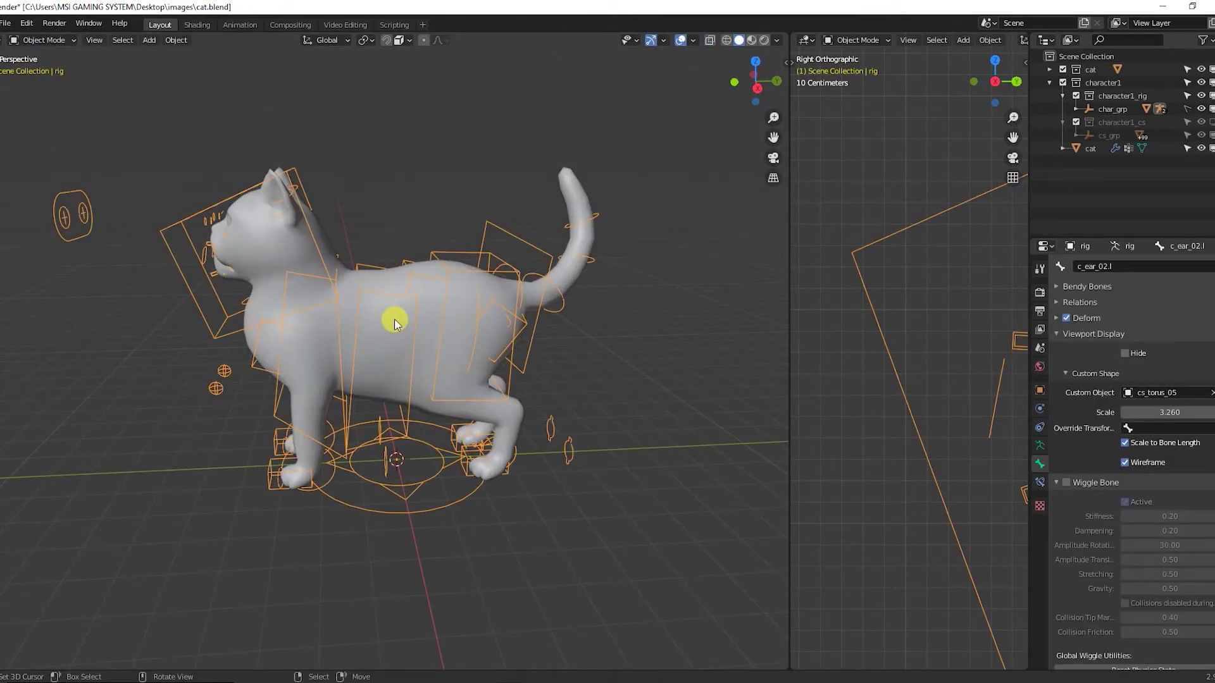
{"action": "left_click_drag", "start_coordinate": [787, 236], "coordinate": [867, 207]}
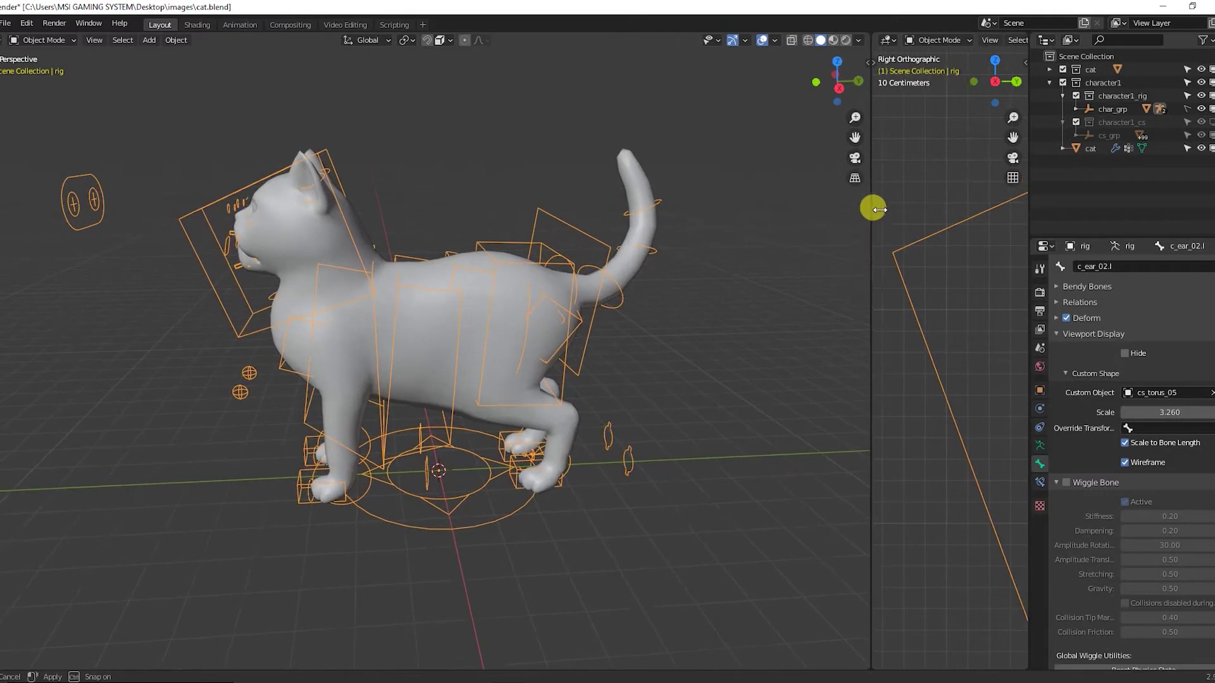
{"action": "left_click", "coordinate": [860, 61]}
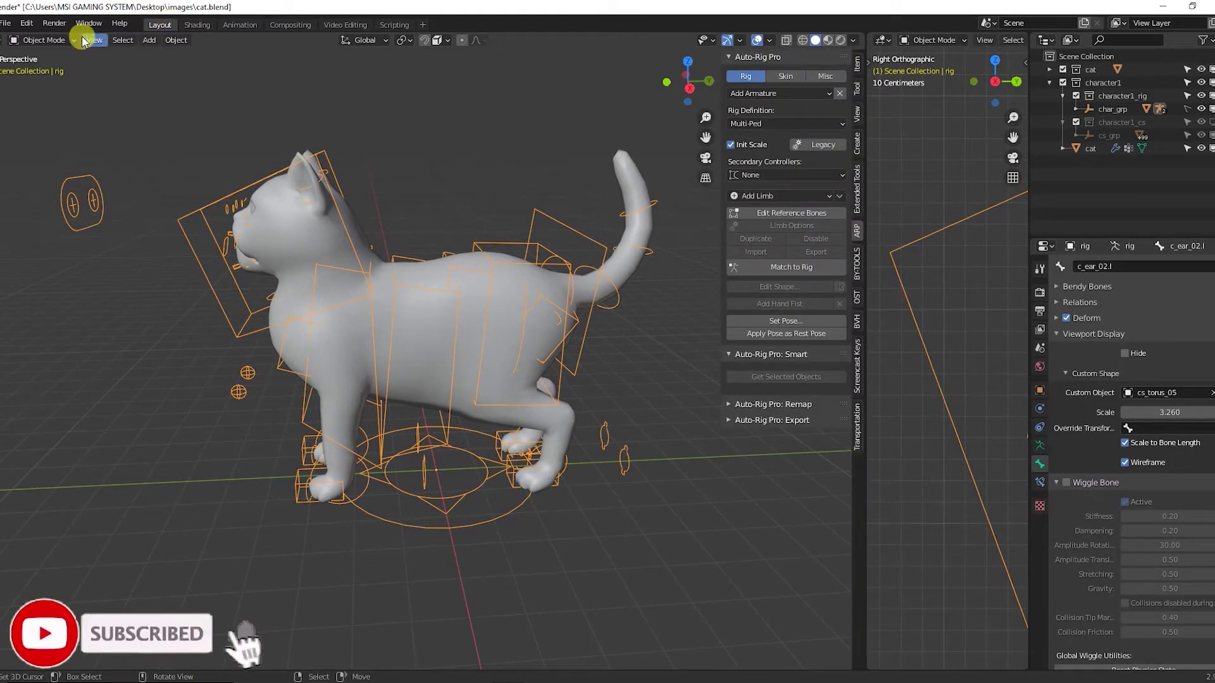
Look through the add-on zip files offered for installation in the Preferences and close everything without installing.
{"action": "left_click", "coordinate": [30, 24]}
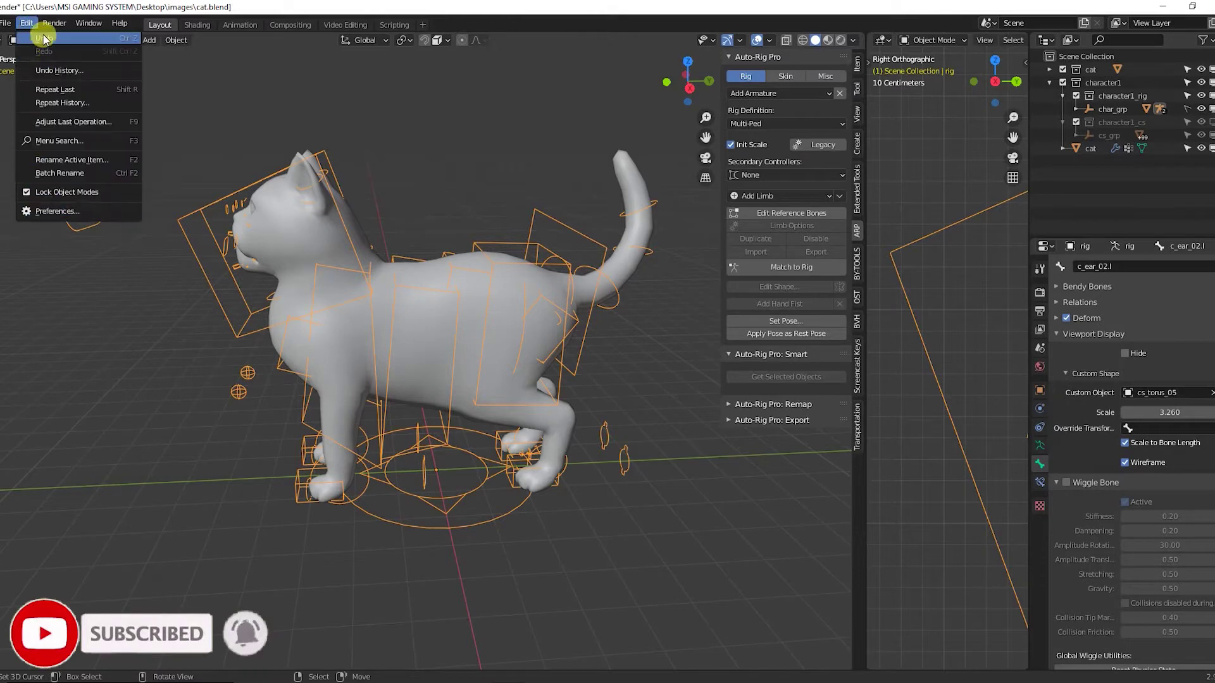
{"action": "left_click", "coordinate": [27, 23]}
{"action": "left_click", "coordinate": [74, 211]}
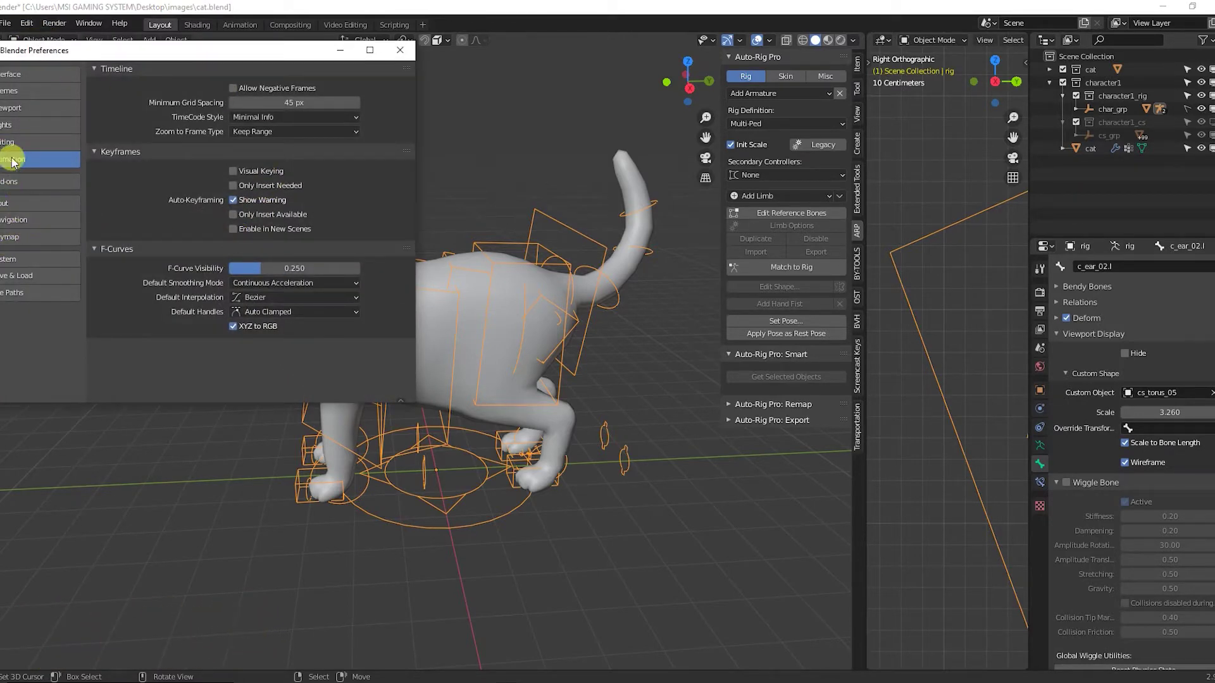
{"action": "left_click", "coordinate": [13, 181]}
{"action": "left_click", "coordinate": [313, 73]}
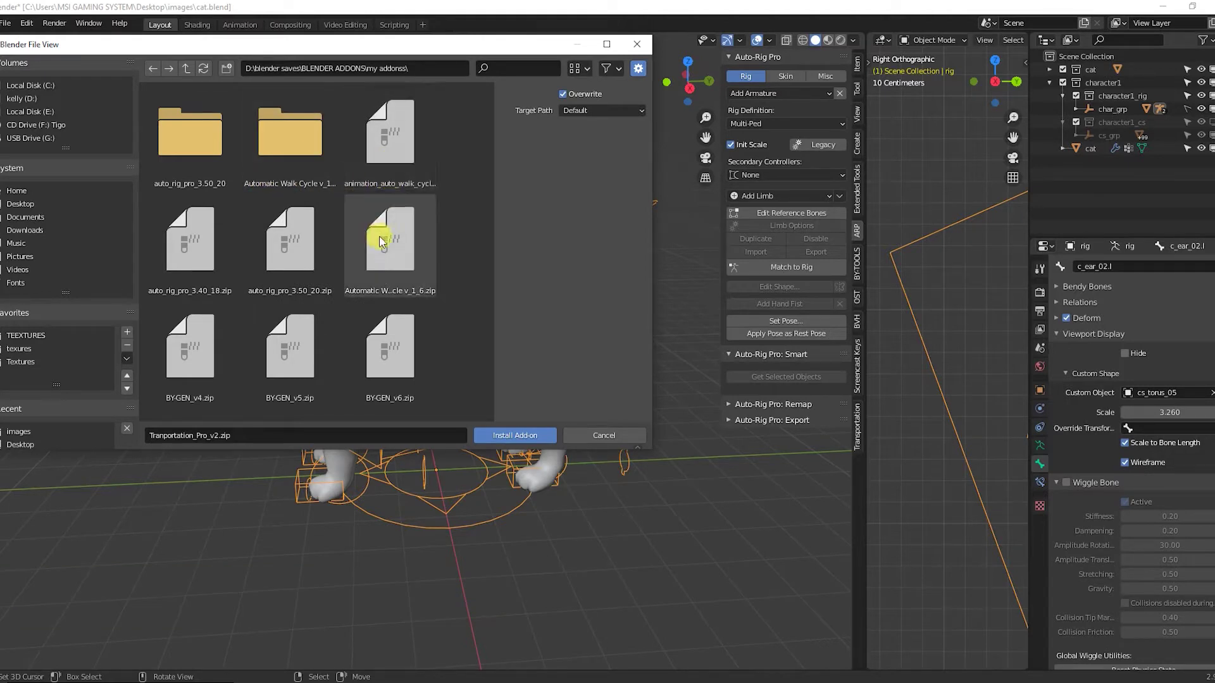
{"action": "scroll", "coordinate": [336, 263], "scroll_direction": "down", "scroll_amount": 1}
{"action": "scroll", "coordinate": [284, 221], "scroll_direction": "up", "scroll_amount": 1}
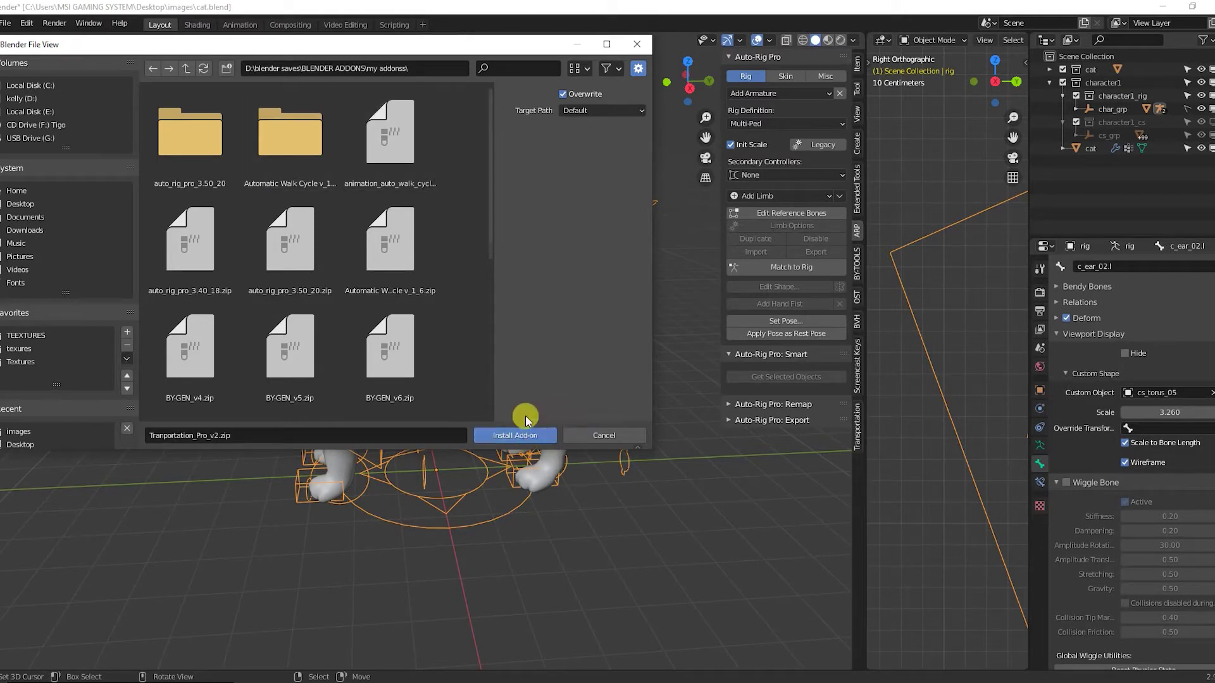
{"action": "left_click", "coordinate": [589, 435]}
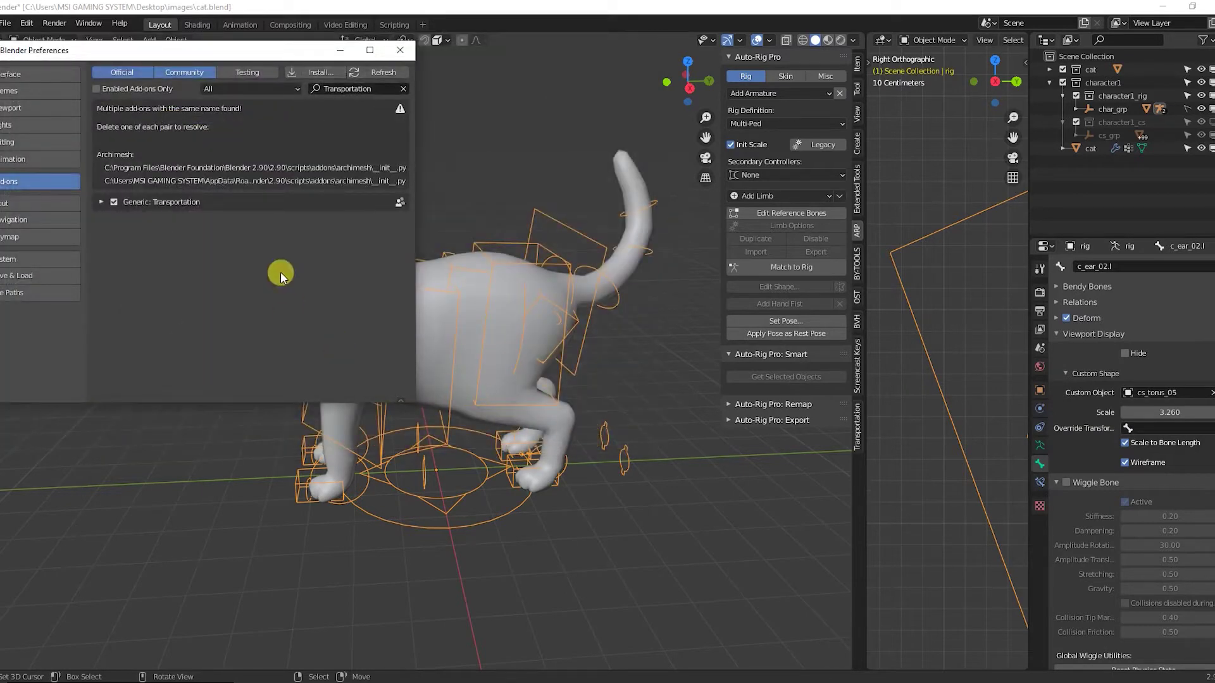
{"action": "left_click", "coordinate": [399, 49]}
Clear the location and rotation of all the cat rig's controls in Pose Mode and reveal the hidden controls.
{"action": "scroll", "coordinate": [457, 323], "scroll_direction": "down", "scroll_amount": 3}
{"action": "scroll", "coordinate": [418, 304], "scroll_direction": "up", "scroll_amount": 4}
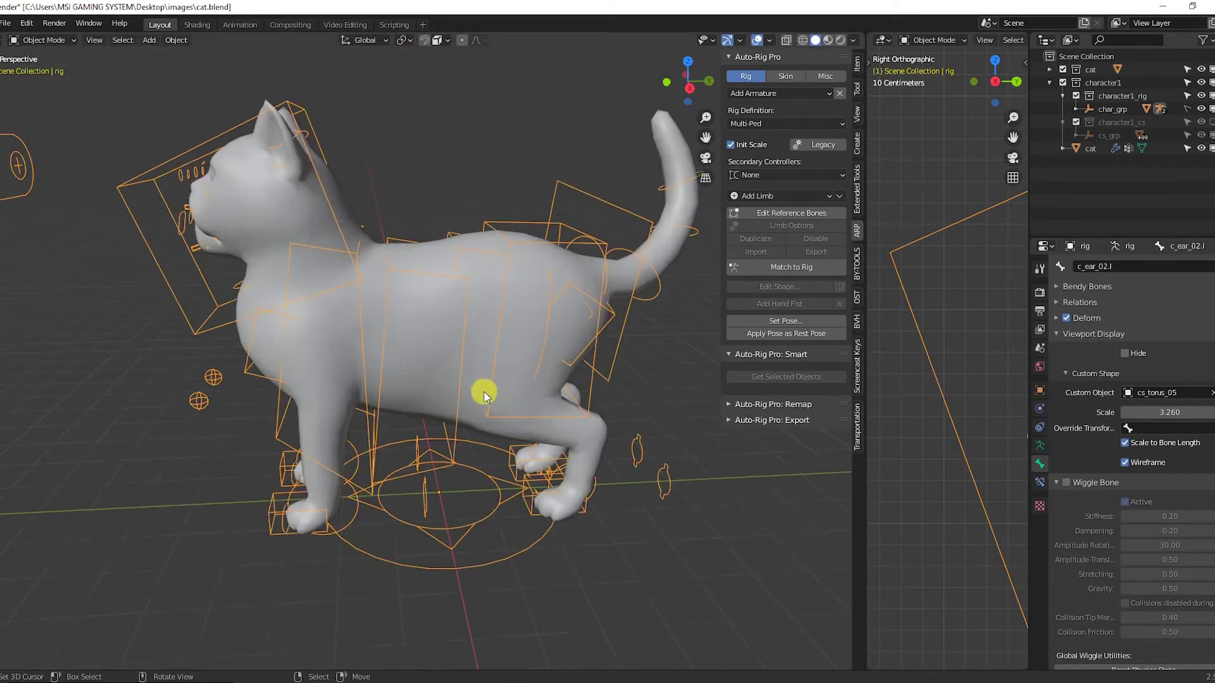
{"action": "middle_click_drag", "start_coordinate": [484, 392], "coordinate": [475, 364]}
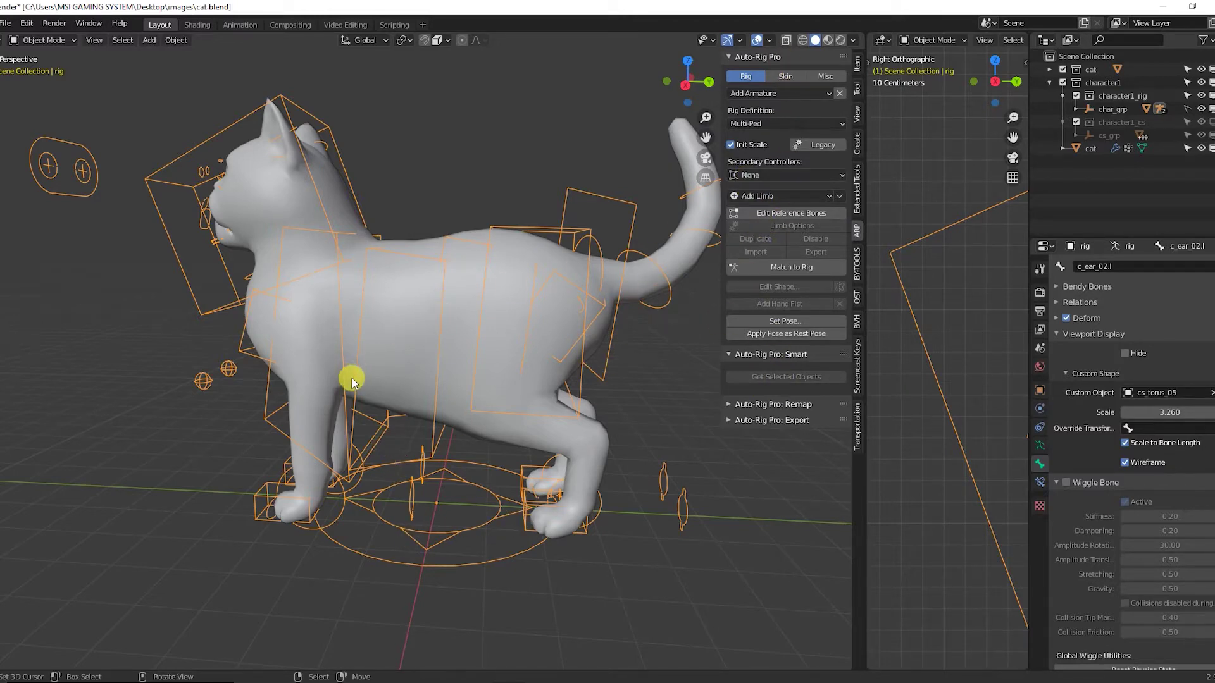
{"action": "middle_click_drag", "start_coordinate": [352, 378], "coordinate": [387, 370]}
{"action": "middle_click_drag", "start_coordinate": [380, 266], "coordinate": [398, 292]}
{"action": "scroll", "coordinate": [398, 293], "scroll_direction": "down", "scroll_amount": 4}
{"action": "key", "text": "ctrl+Tab"}
{"action": "key", "text": "a"}
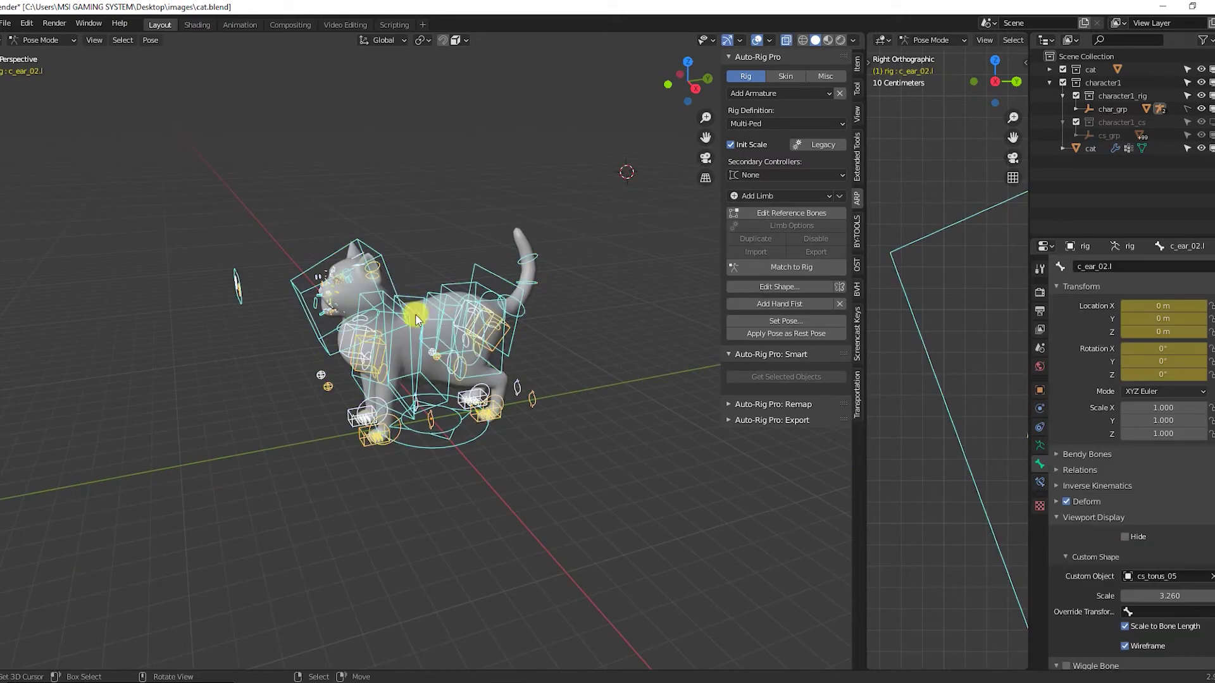
{"action": "key", "text": "alt+g"}
{"action": "key", "text": "alt+r"}
{"action": "key", "text": "alt+h"}
Unbind the cat mesh from the rig with Auto-Rig Pro in Object Mode, working in the right orthographic view.
{"action": "middle_click_drag", "start_coordinate": [394, 363], "coordinate": [313, 297]}
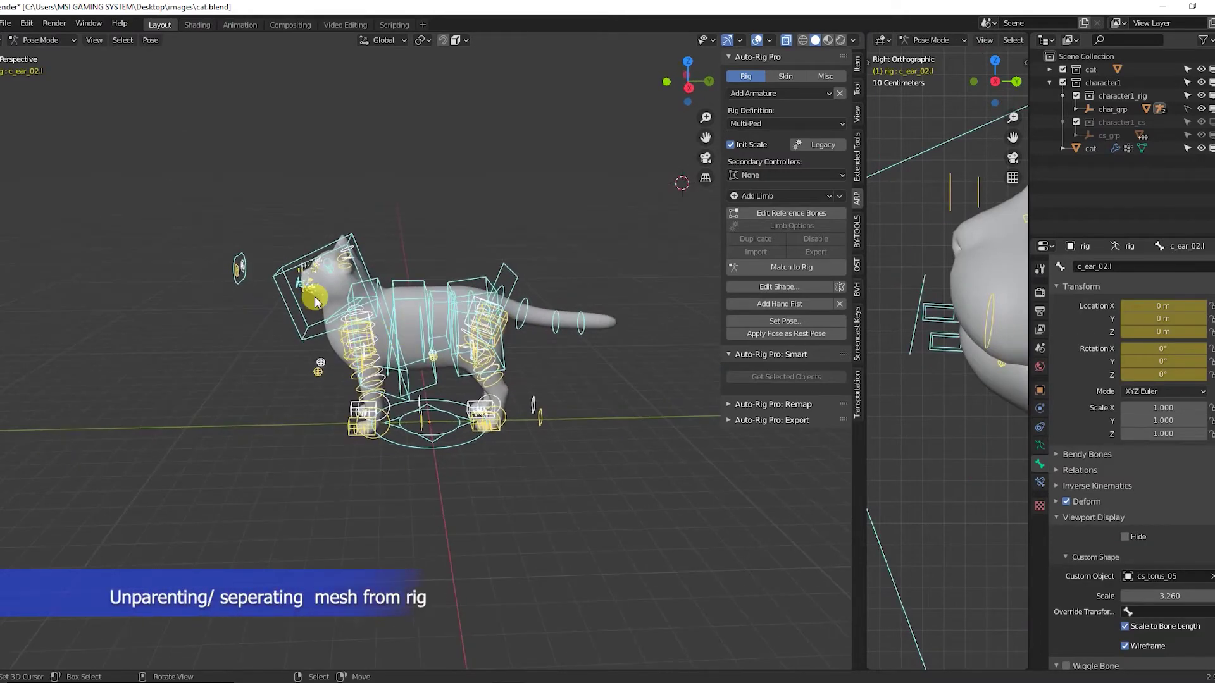
{"action": "key", "text": "KP_3"}
{"action": "scroll", "coordinate": [317, 297], "scroll_direction": "up", "scroll_amount": 4}
{"action": "key", "text": "ctrl+Tab"}
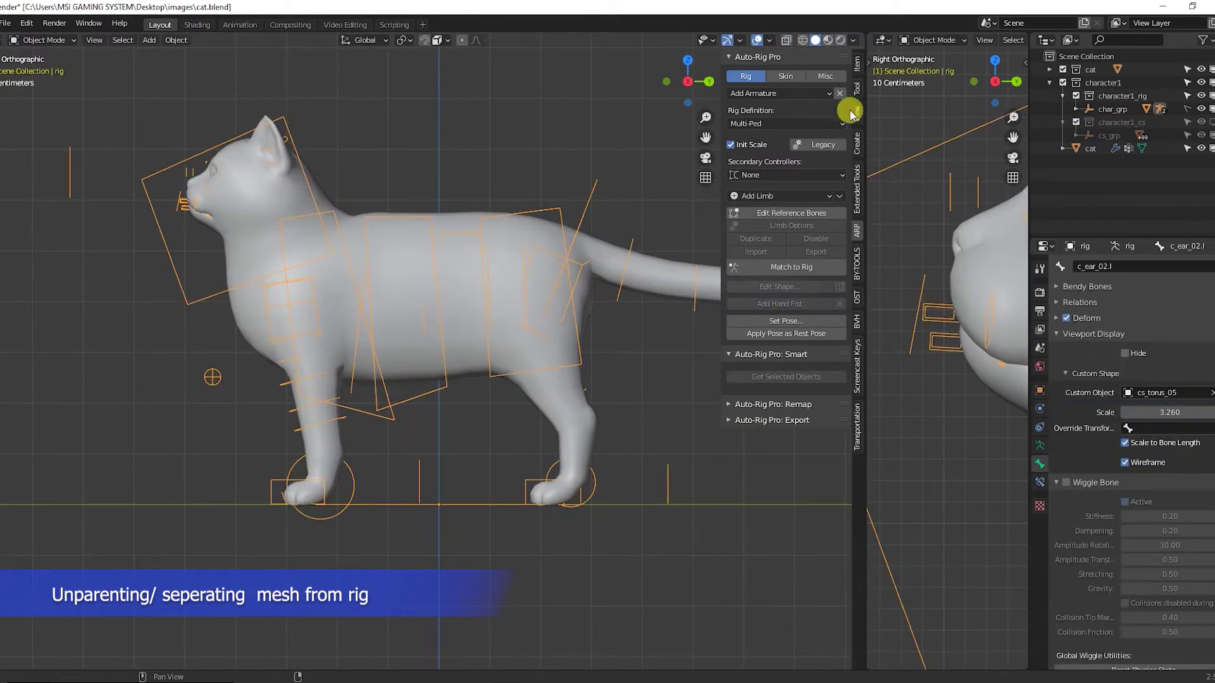
{"action": "left_click", "coordinate": [786, 77]}
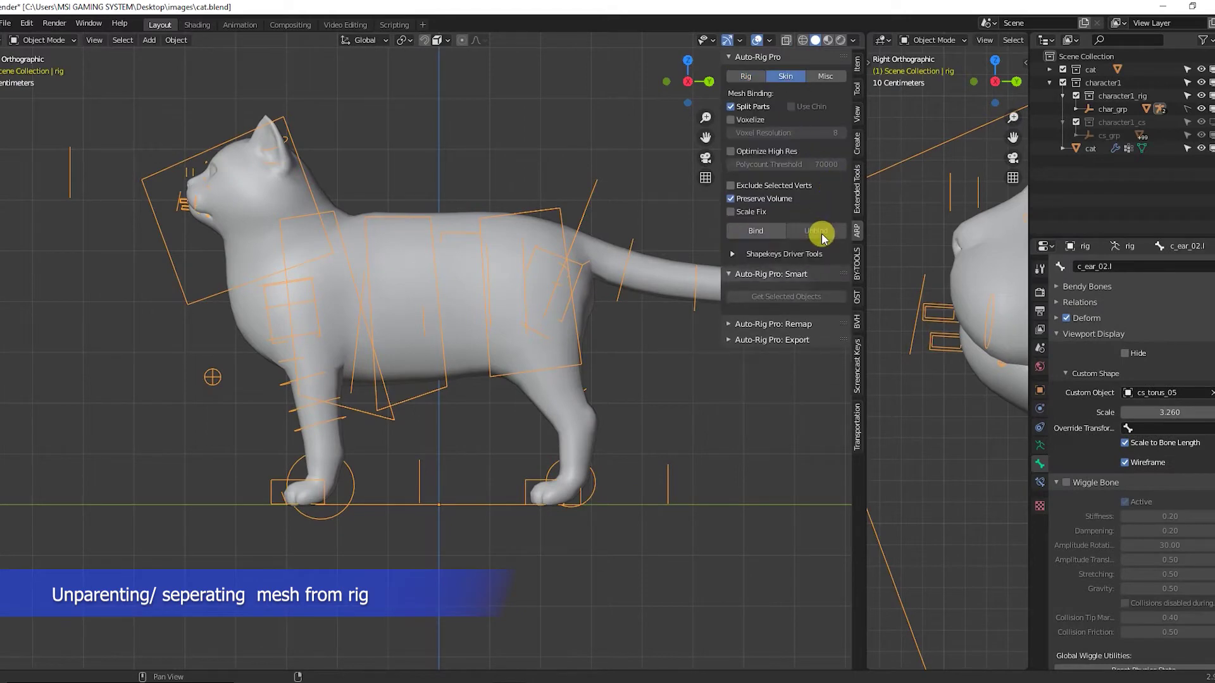
{"action": "left_click", "coordinate": [340, 215]}
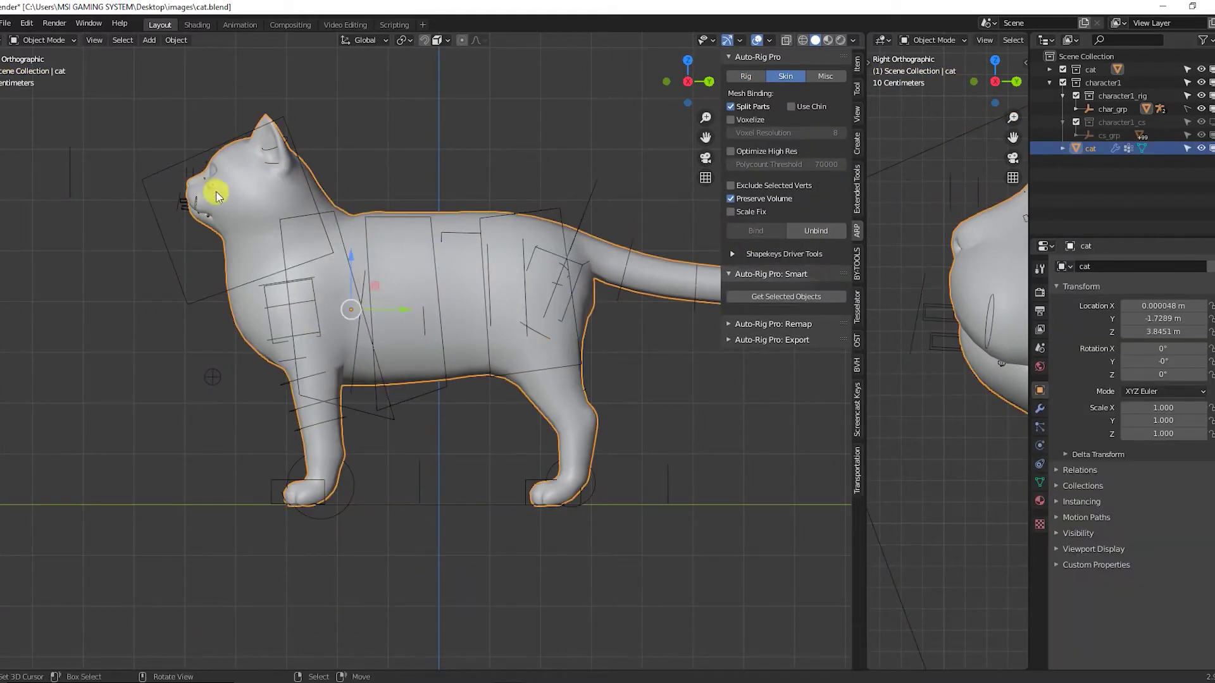
{"action": "left_click", "coordinate": [830, 232]}
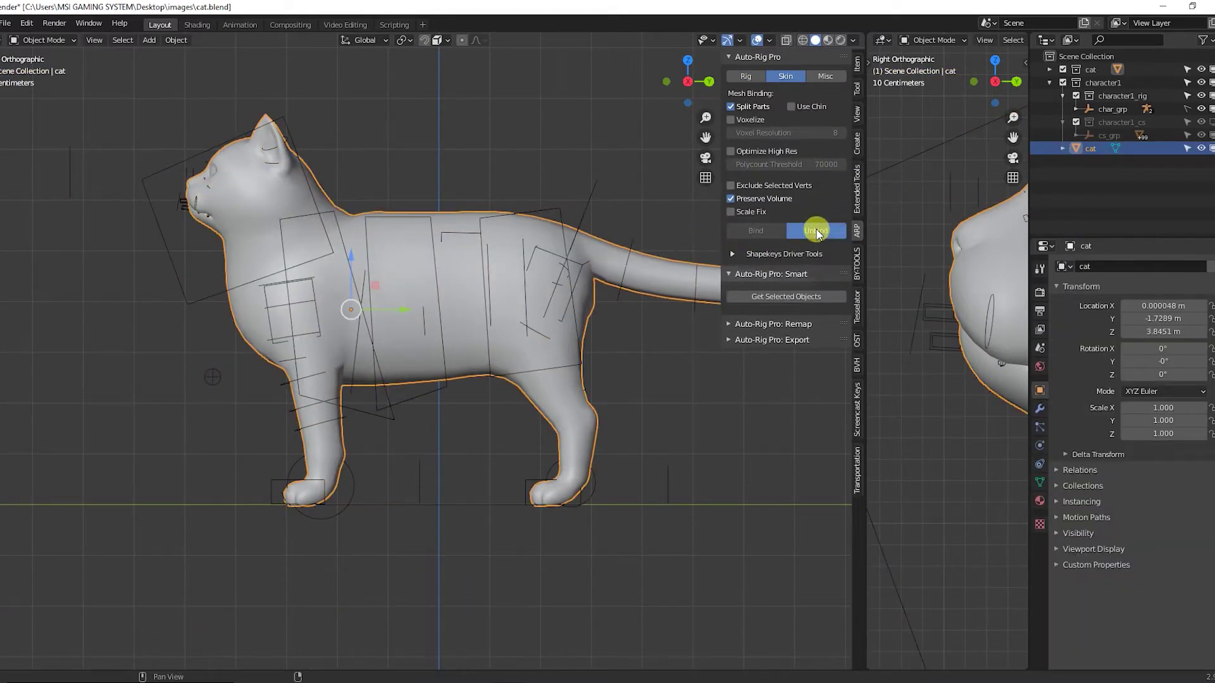
Delete the old cat rig in Object Mode, keeping the cat mesh.
{"action": "right_click", "coordinate": [405, 210]}
{"action": "right_click", "coordinate": [405, 213]}
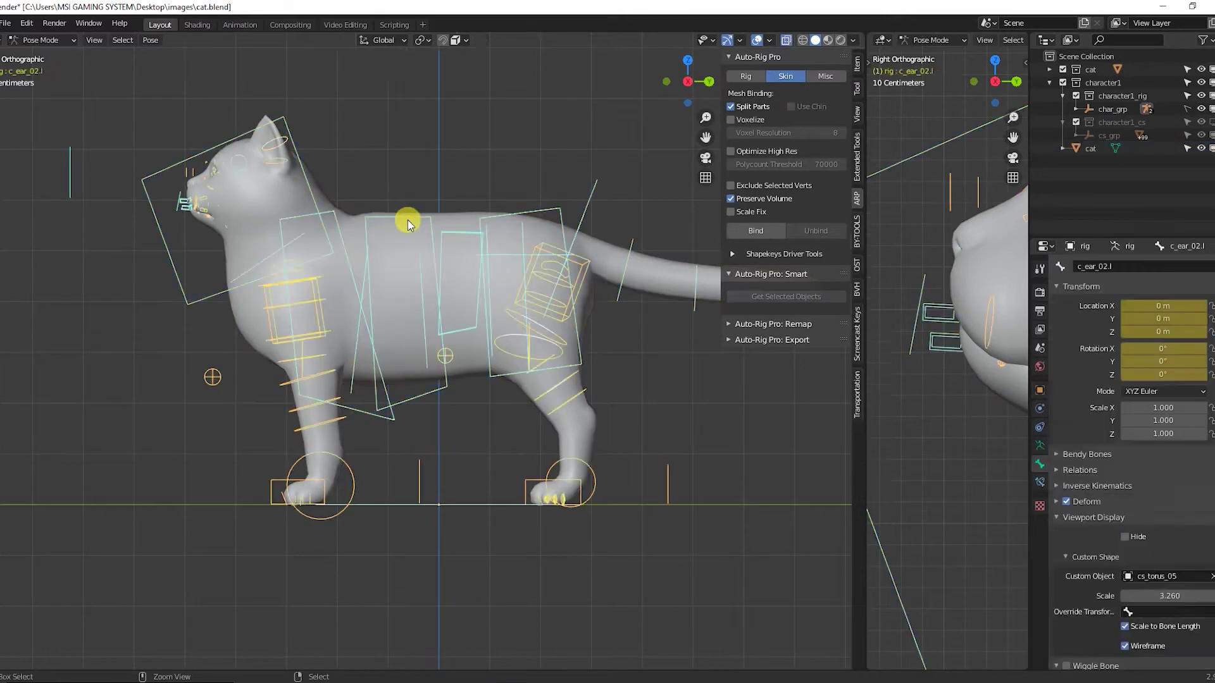
{"action": "right_click", "coordinate": [314, 175]}
{"action": "key", "text": "ctrl+Tab"}
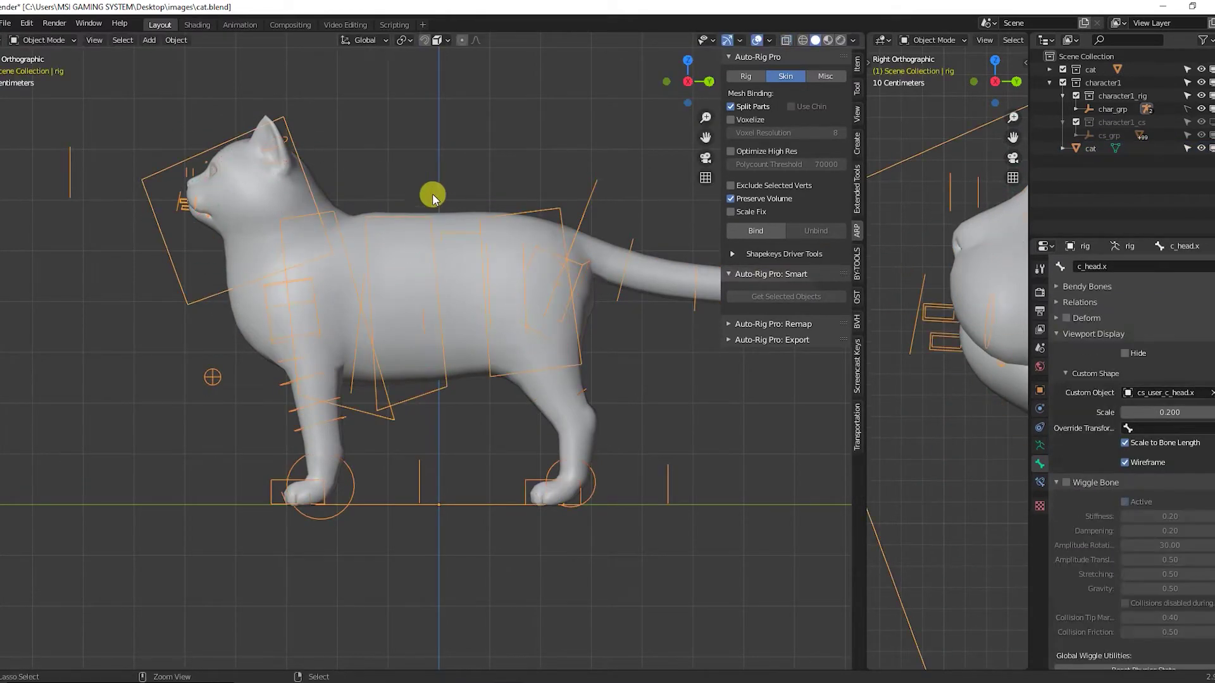
{"action": "scroll", "coordinate": [481, 317], "scroll_direction": "down", "scroll_amount": 5}
{"action": "key", "text": "Delete"}
{"action": "scroll", "coordinate": [494, 303], "scroll_direction": "up", "scroll_amount": 3}
Select the cat mesh and check its vertex groups and shape keys.
{"action": "left_click", "coordinate": [515, 271]}
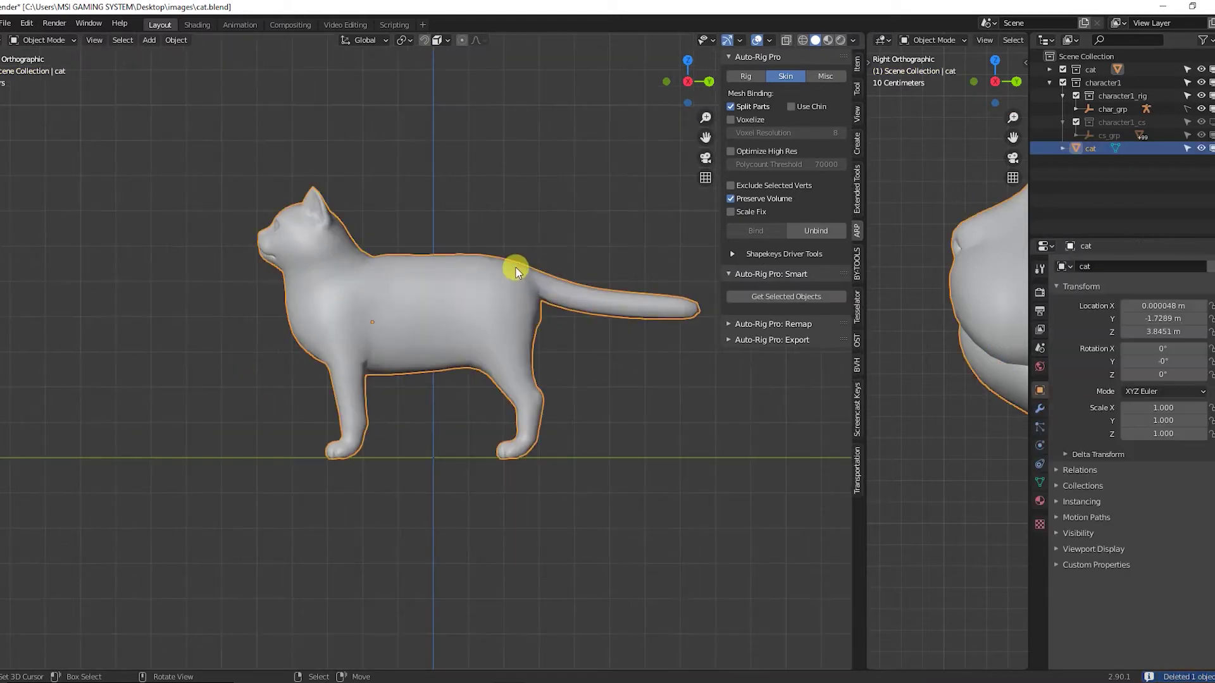
{"action": "left_click", "coordinate": [1040, 482]}
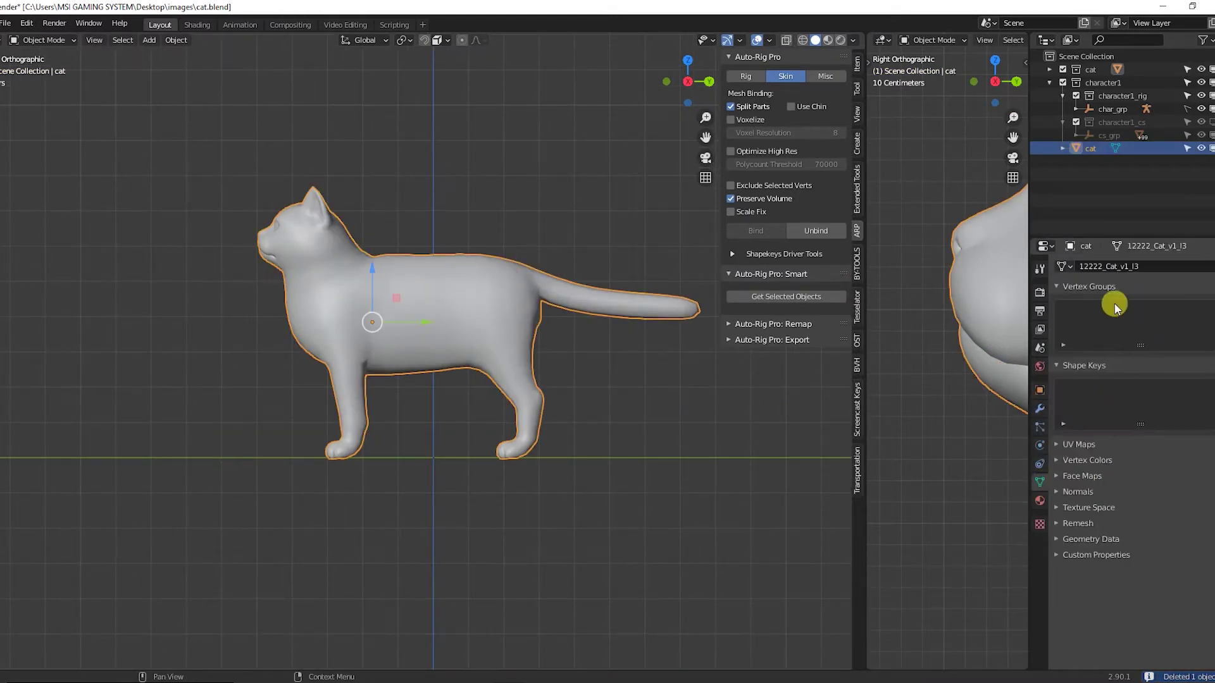
{"action": "scroll", "coordinate": [383, 344], "scroll_direction": "up", "scroll_amount": 3}
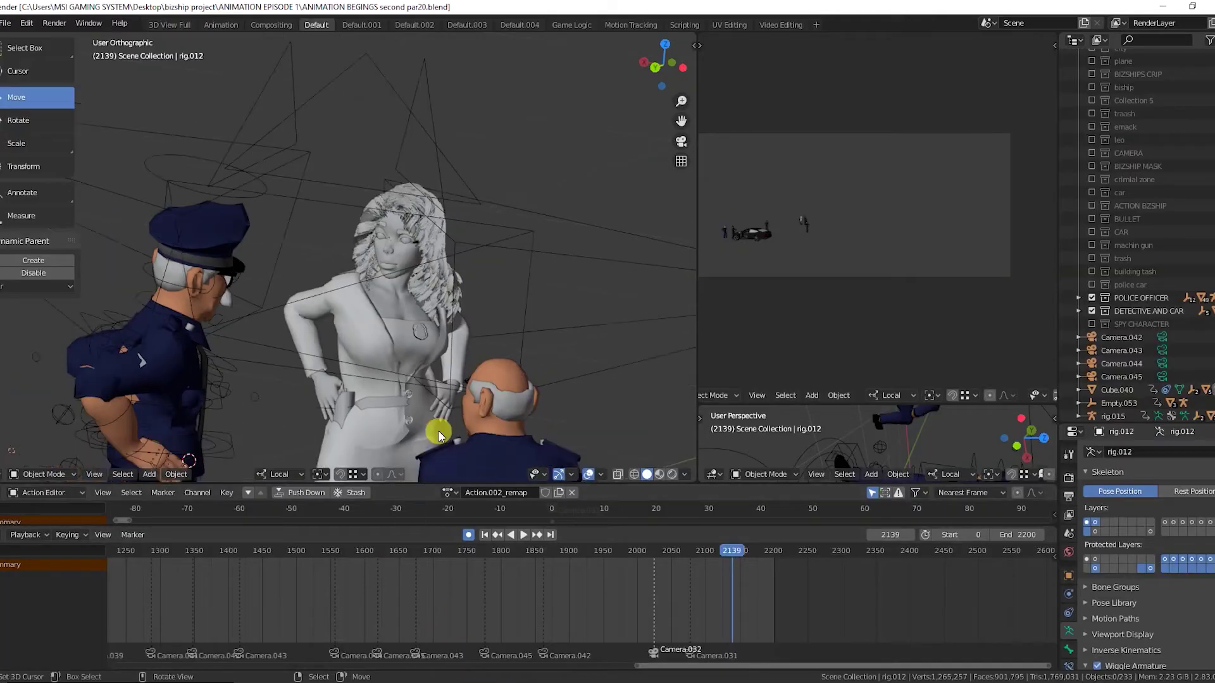
Inspect the police officer's rig in the animation project and view the scene through the camera.
{"action": "middle_click_drag", "start_coordinate": [438, 431], "coordinate": [306, 330]}
{"action": "left_click", "coordinate": [208, 299]}
{"action": "key", "text": "t"}
{"action": "scroll", "coordinate": [310, 334], "scroll_direction": "down", "scroll_amount": 5}
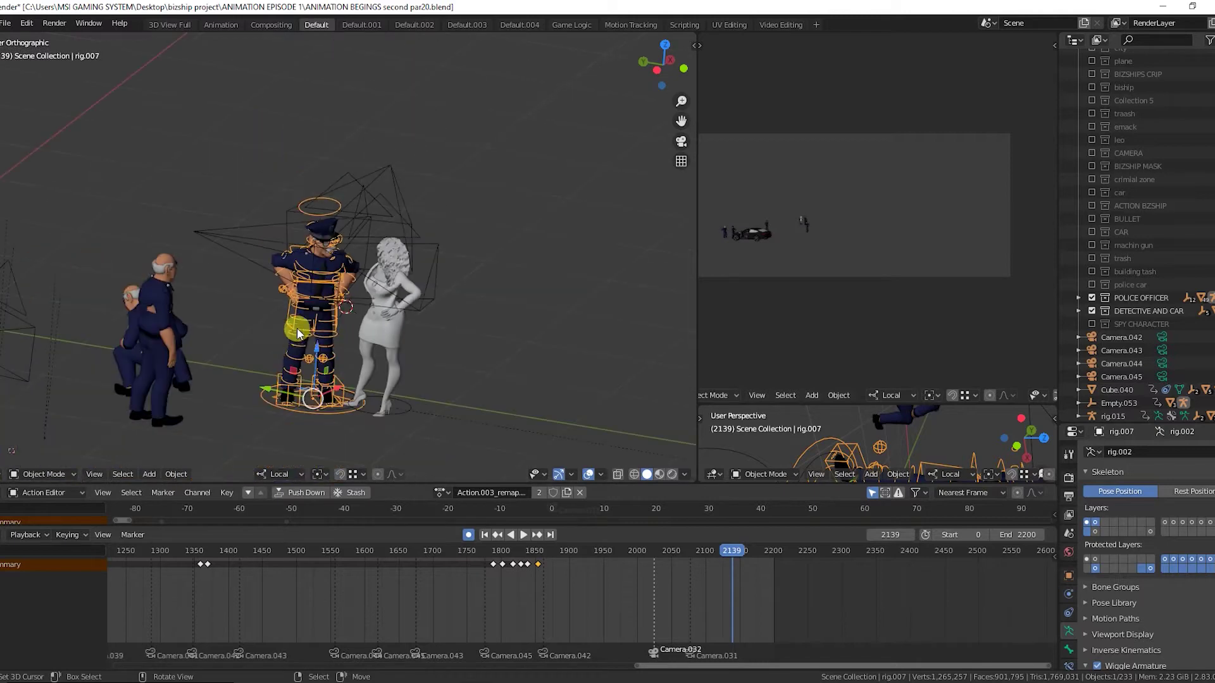
{"action": "key", "text": "KP_0"}
{"action": "scroll", "coordinate": [79, 306], "scroll_direction": "up", "scroll_amount": 5}
{"action": "scroll", "coordinate": [80, 306], "scroll_direction": "down", "scroll_amount": 3}
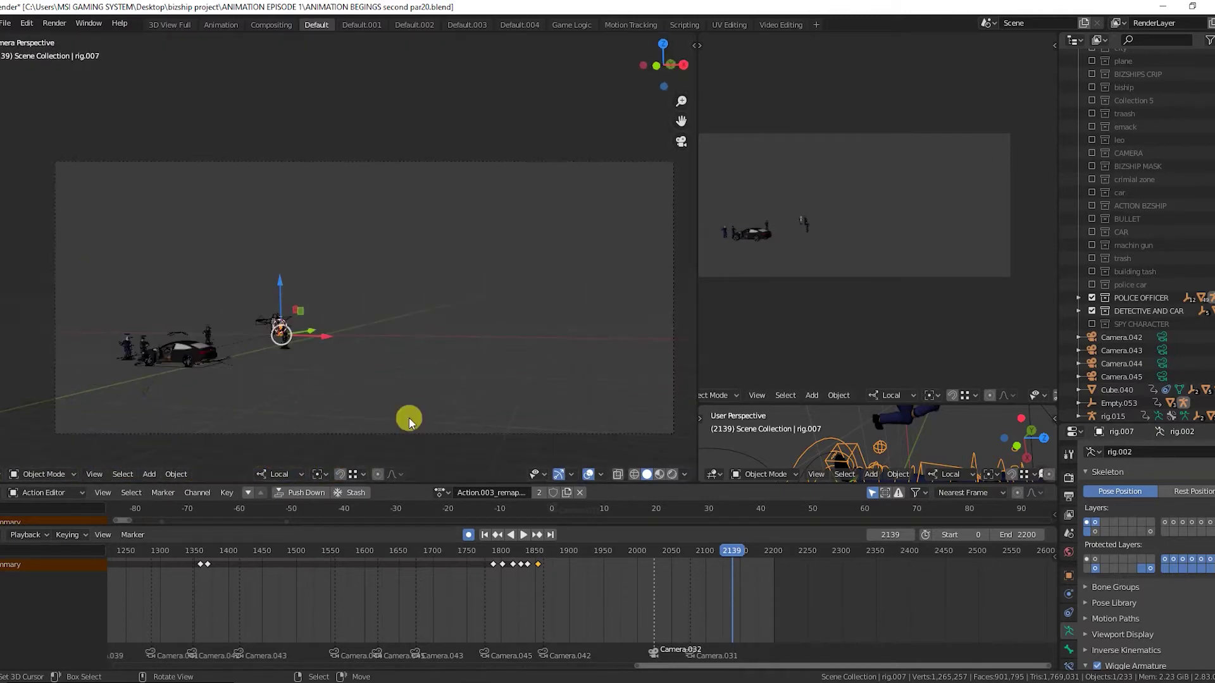
{"action": "scroll", "coordinate": [1097, 336], "scroll_direction": "down", "scroll_amount": 1}
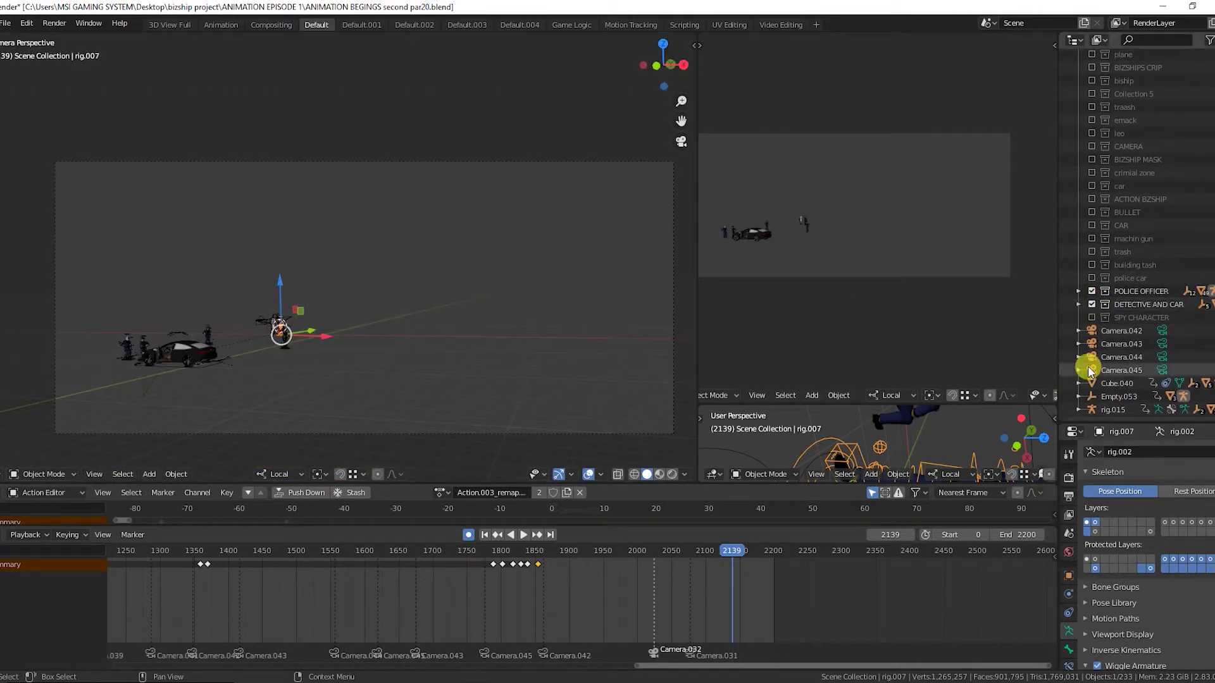
Enable the SPY CHARACTER collection and scrub through the animation timeline from its start.
{"action": "left_click", "coordinate": [1091, 317]}
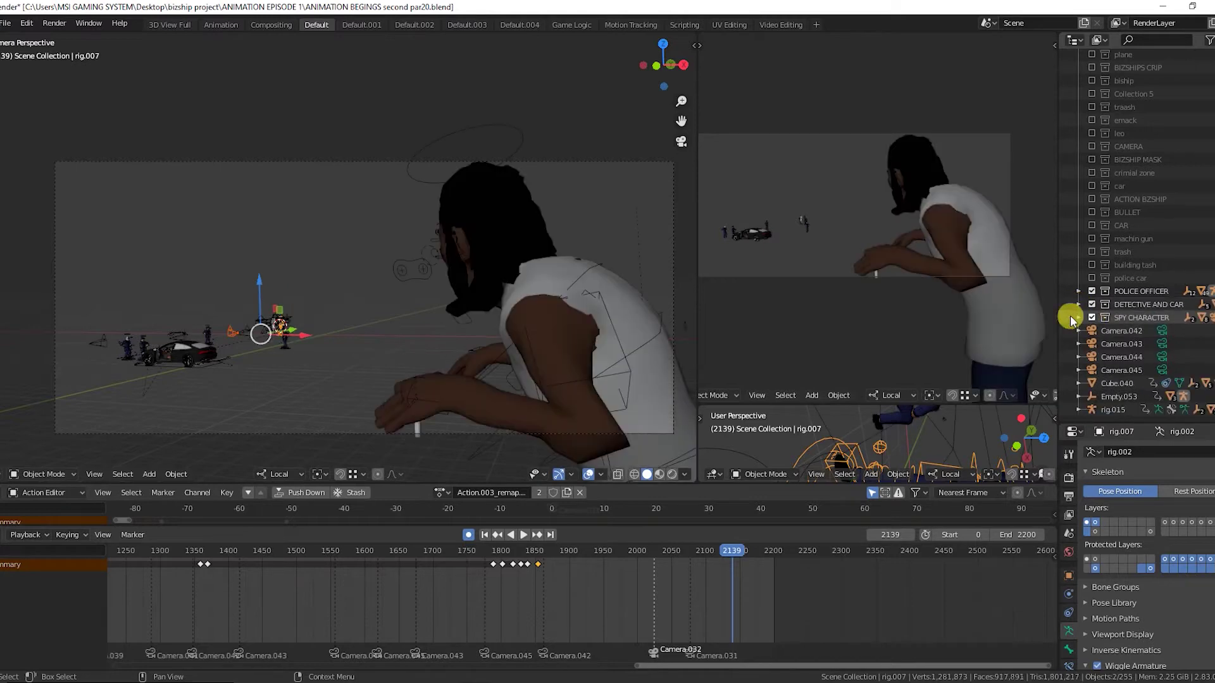
{"action": "scroll", "coordinate": [169, 595], "scroll_direction": "down", "scroll_amount": 5}
{"action": "middle_click_drag", "start_coordinate": [169, 595], "coordinate": [567, 620]}
{"action": "scroll", "coordinate": [567, 621], "scroll_direction": "down", "scroll_amount": 5}
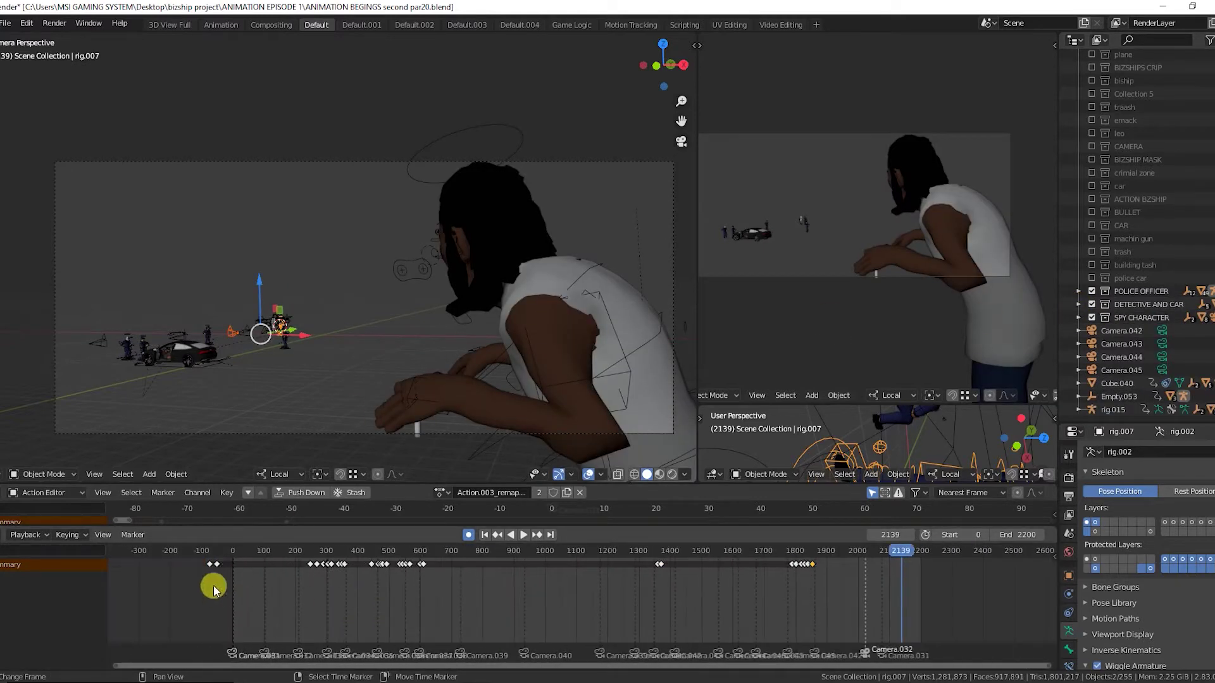
{"action": "left_click_drag", "start_coordinate": [239, 581], "coordinate": [650, 586]}
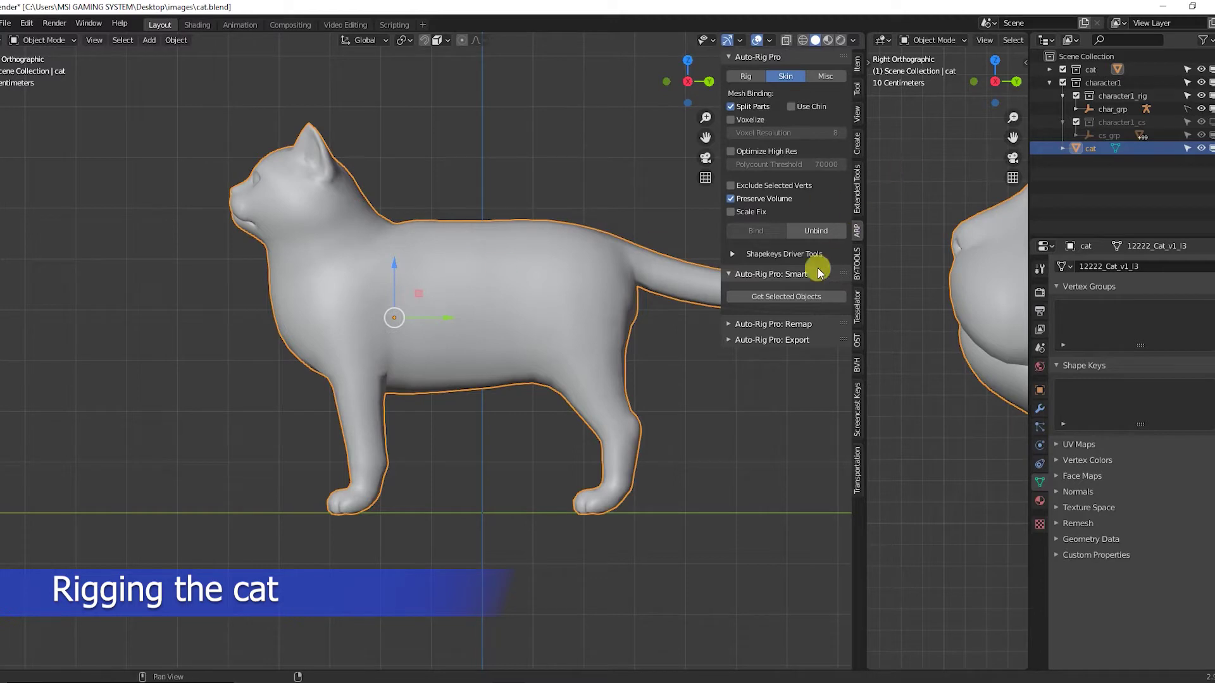
Try Auto-Rig Pro's Smart setup on the cat mesh with a neck marker at the throat, and undo it.
{"action": "left_click", "coordinate": [808, 299]}
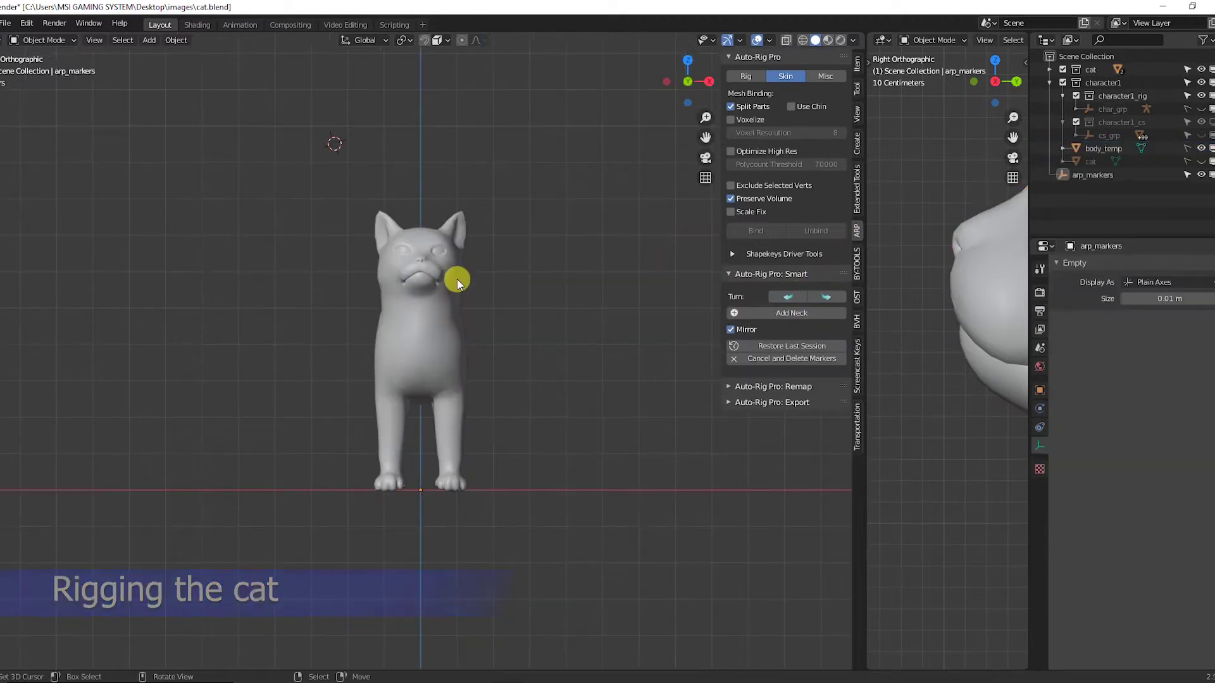
{"action": "middle_click_drag", "start_coordinate": [549, 309], "coordinate": [374, 265]}
{"action": "key", "text": "KP_1"}
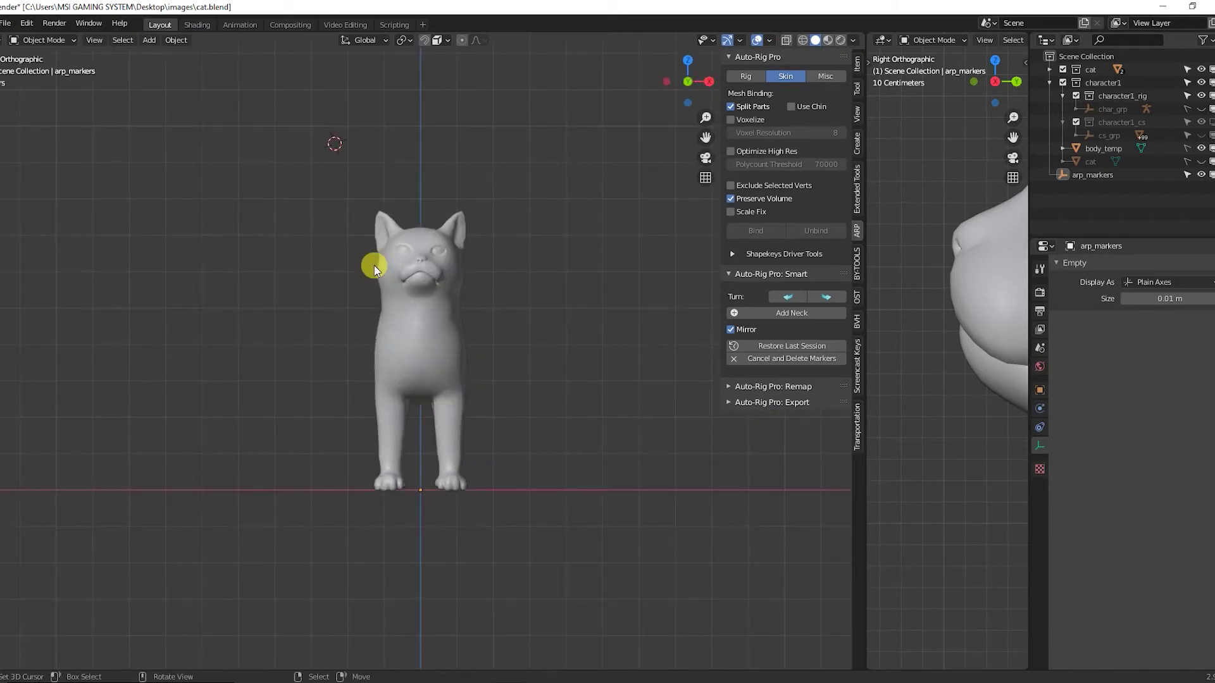
{"action": "left_click", "coordinate": [751, 312]}
{"action": "left_click", "coordinate": [460, 327]}
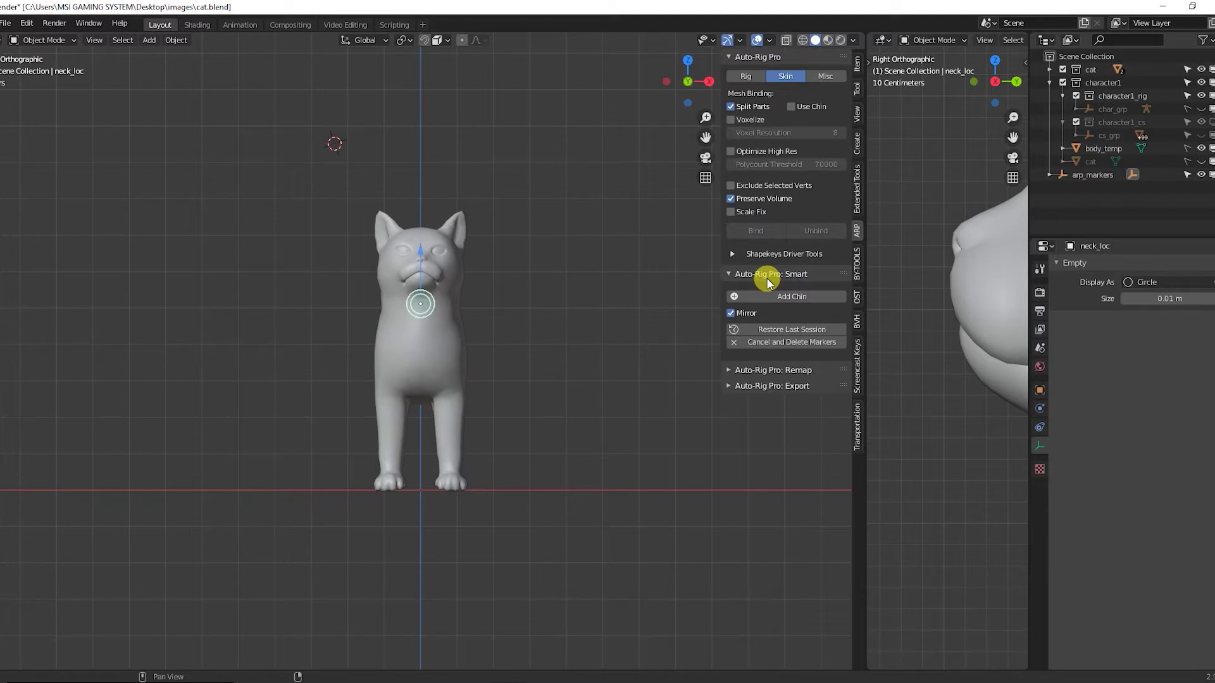
{"action": "key", "text": "ctrl+z"}
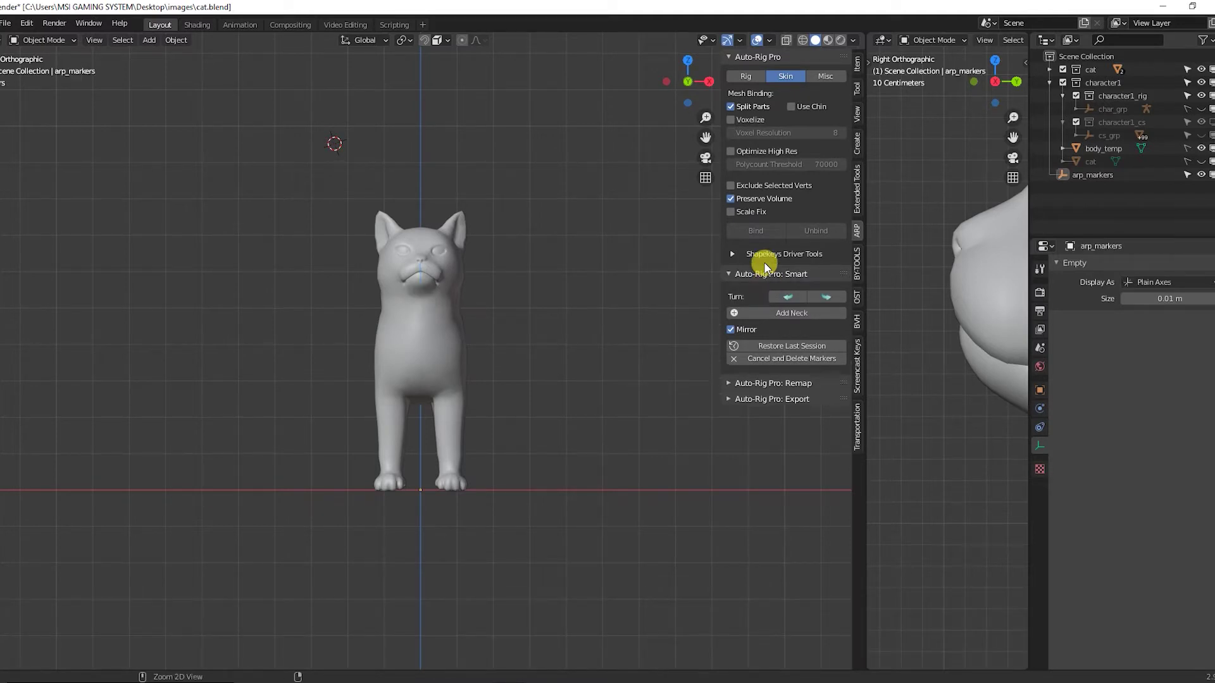
{"action": "key", "text": "ctrl+z"}
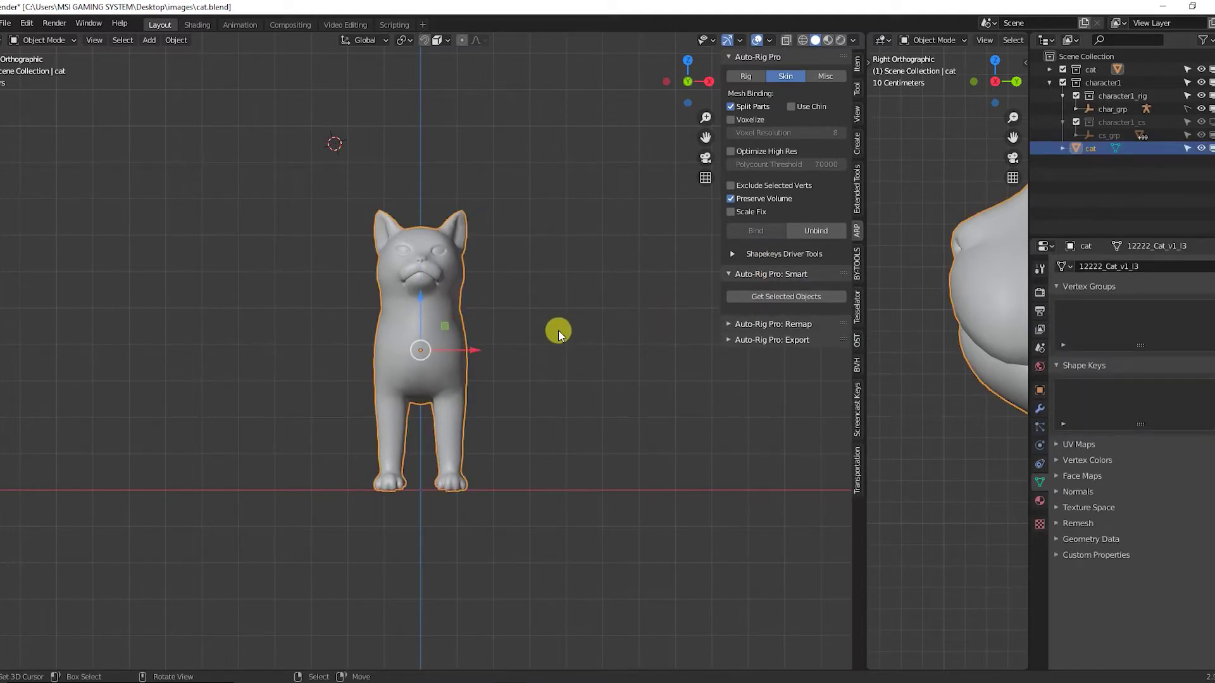
Add an Auto-Rig Pro armature with the Multi-Ped rig definition, working in the right orthographic view.
{"action": "key", "text": "KP_3"}
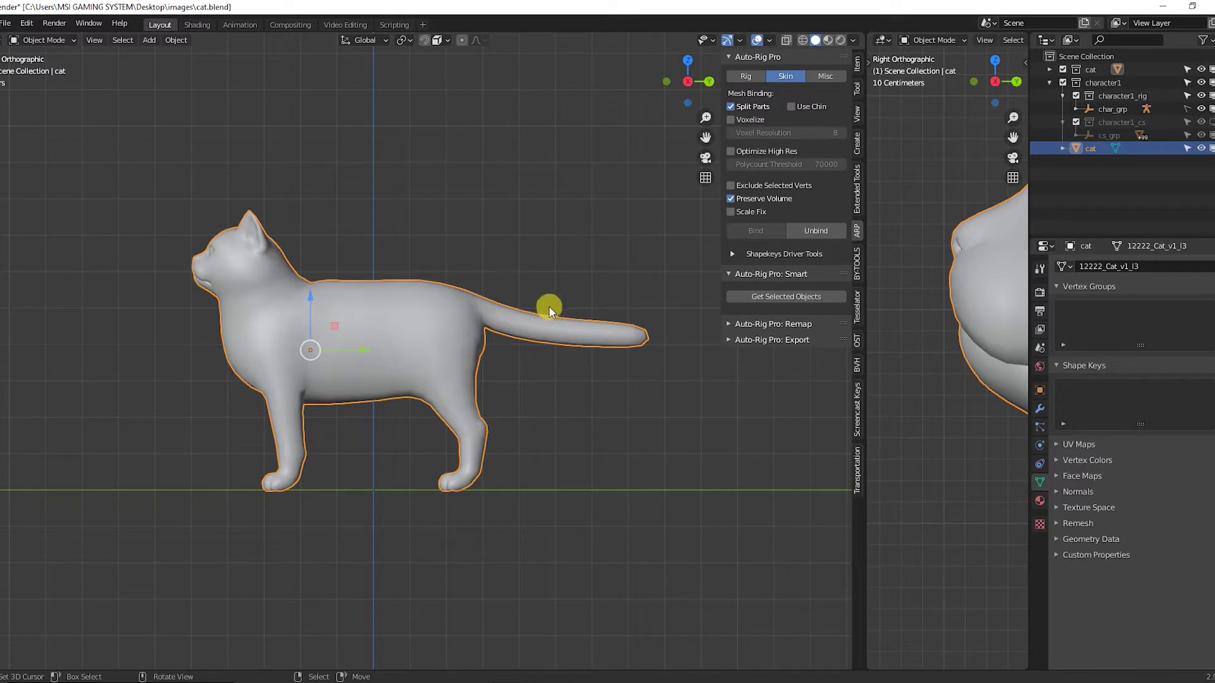
{"action": "left_click", "coordinate": [743, 76]}
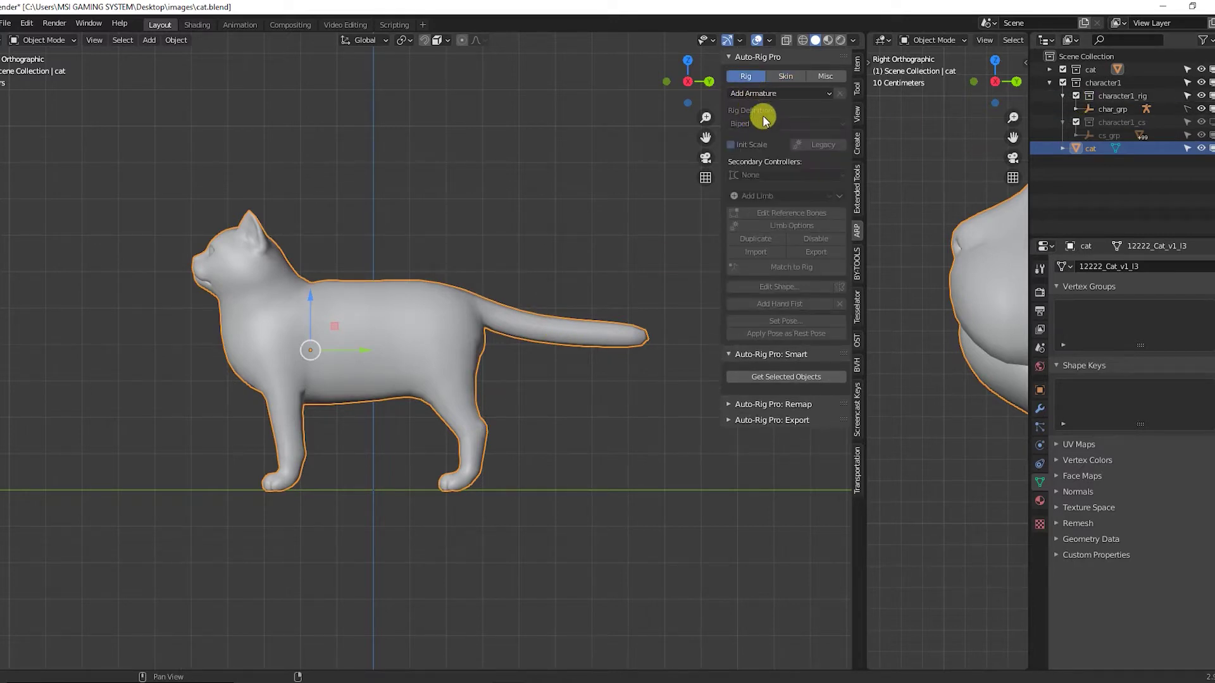
{"action": "left_click", "coordinate": [779, 95]}
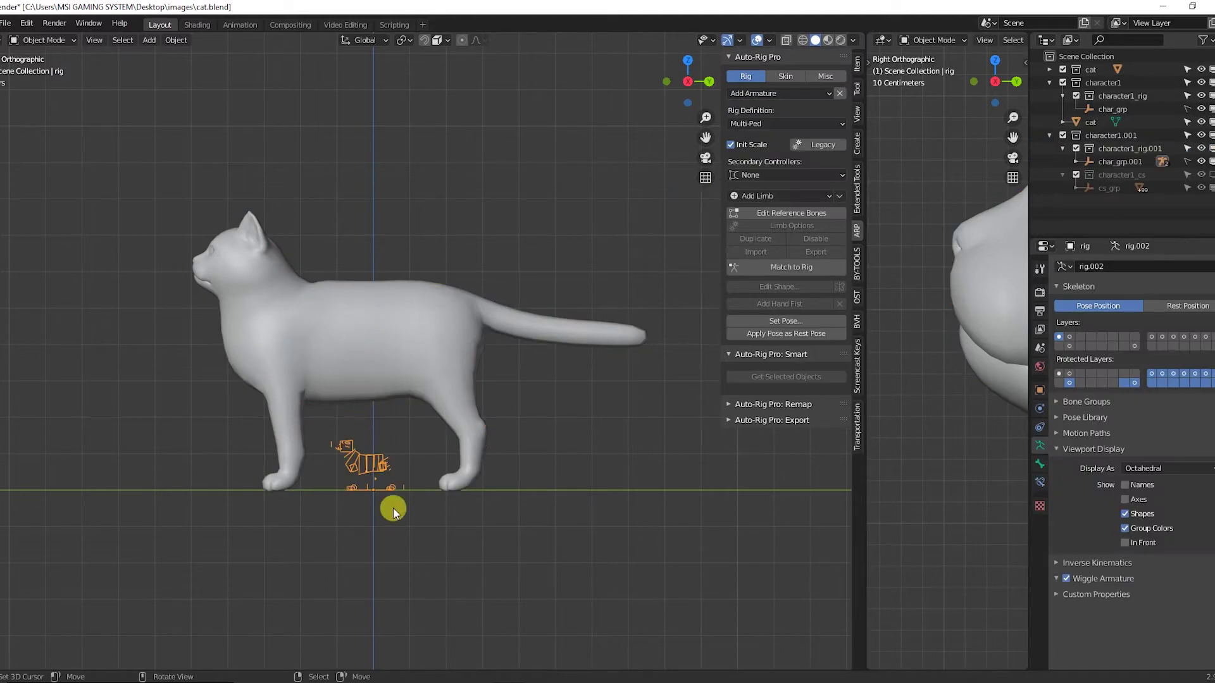
Scale the new four-legged rig up until it matches the size of the cat mesh.
{"action": "scroll", "coordinate": [393, 508], "scroll_direction": "up", "scroll_amount": 2}
{"action": "middle_click_drag", "start_coordinate": [347, 513], "coordinate": [467, 444], "text": "shift"}
{"action": "scroll", "coordinate": [467, 444], "scroll_direction": "up", "scroll_amount": 1}
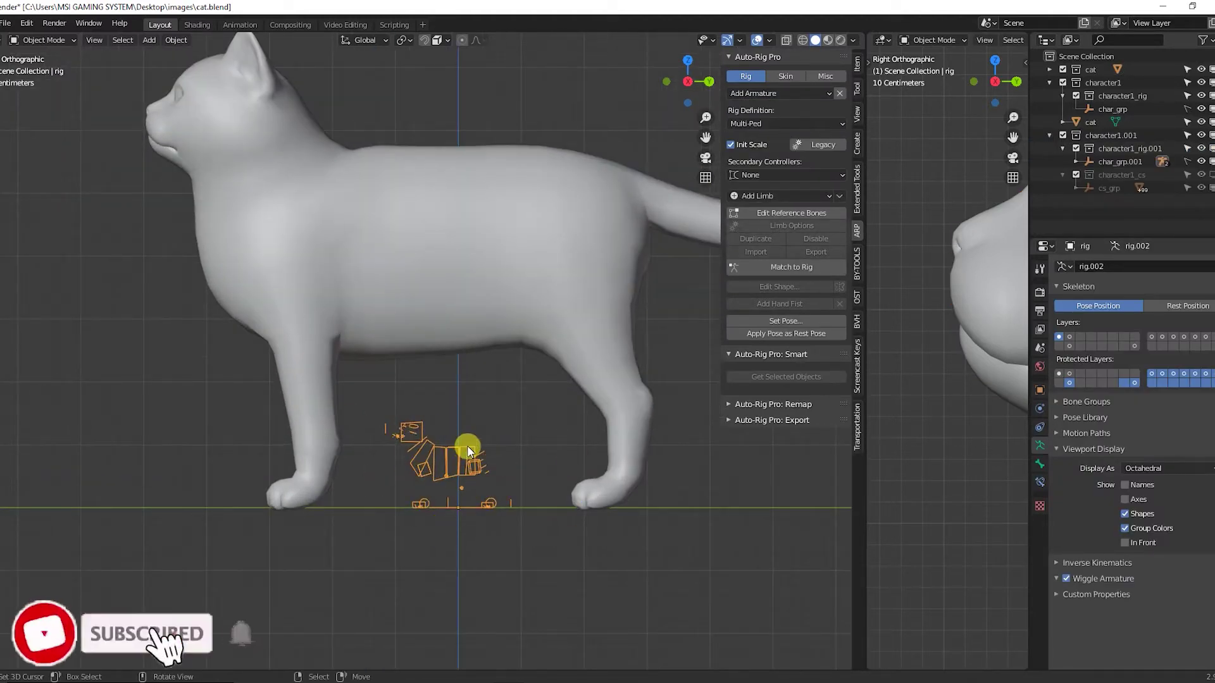
{"action": "scroll", "coordinate": [467, 445], "scroll_direction": "down", "scroll_amount": 3}
{"action": "scroll", "coordinate": [467, 445], "scroll_direction": "up", "scroll_amount": 2}
{"action": "key", "text": "s"}
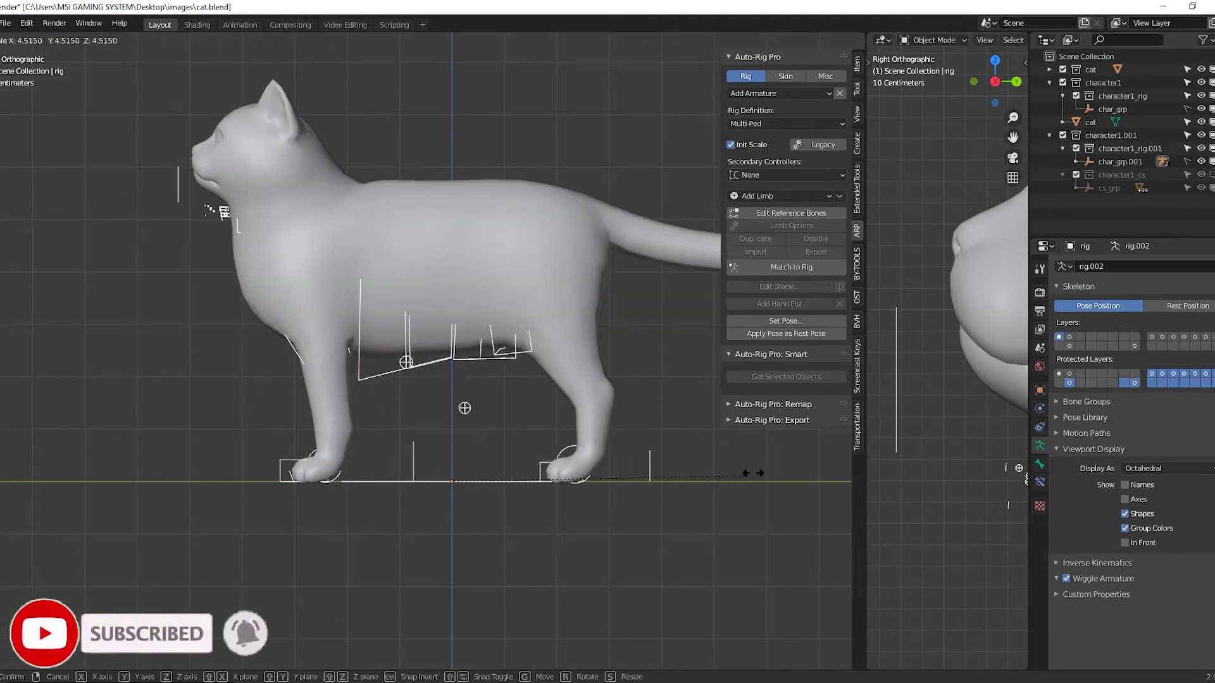
{"action": "left_click", "coordinate": [792, 466]}
{"action": "scroll", "coordinate": [655, 433], "scroll_direction": "down", "scroll_amount": 2}
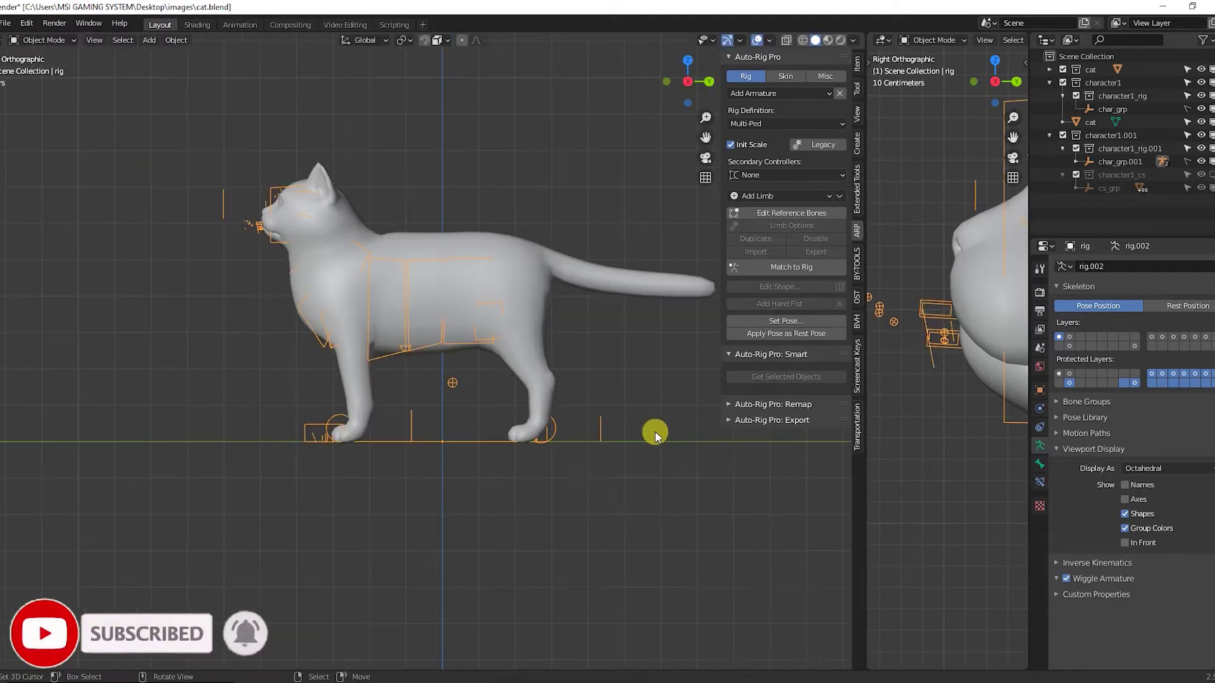
{"action": "key", "text": "s"}
{"action": "left_click", "coordinate": [581, 434]}
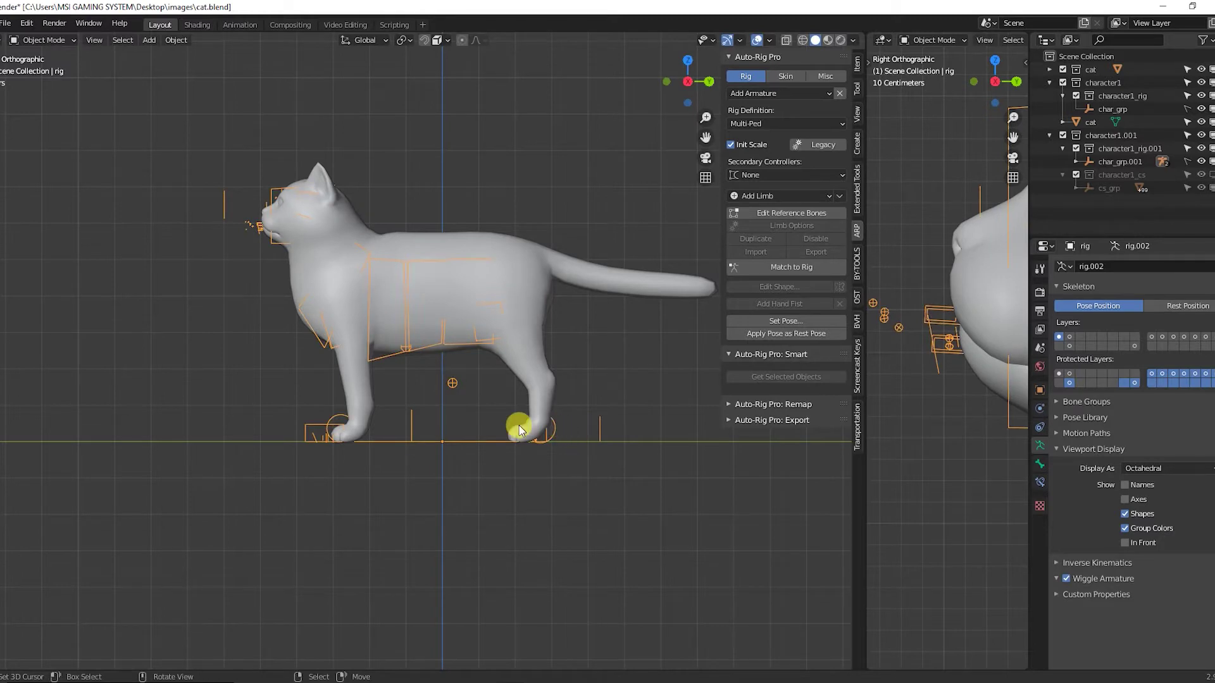
Move the cat mesh about 0.35 m towards negative Y to line its body up with the rig.
{"action": "left_click", "coordinate": [546, 327]}
{"action": "scroll", "coordinate": [434, 313], "scroll_direction": "up", "scroll_amount": 1}
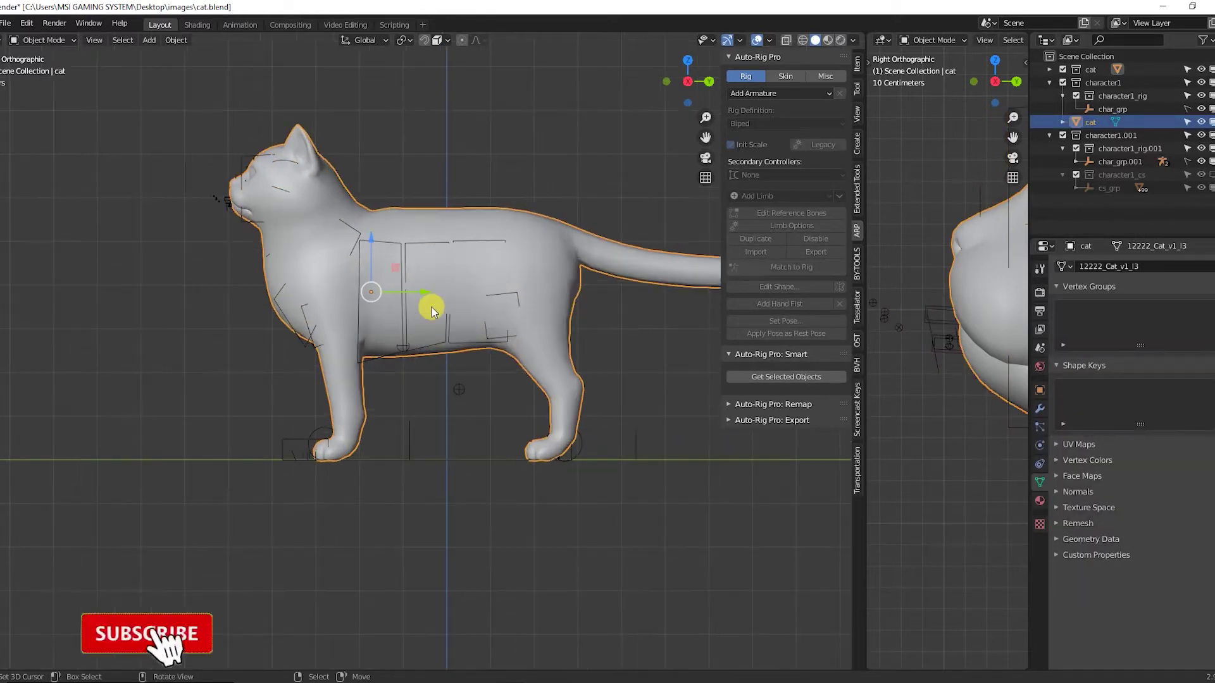
{"action": "key", "text": "g"}
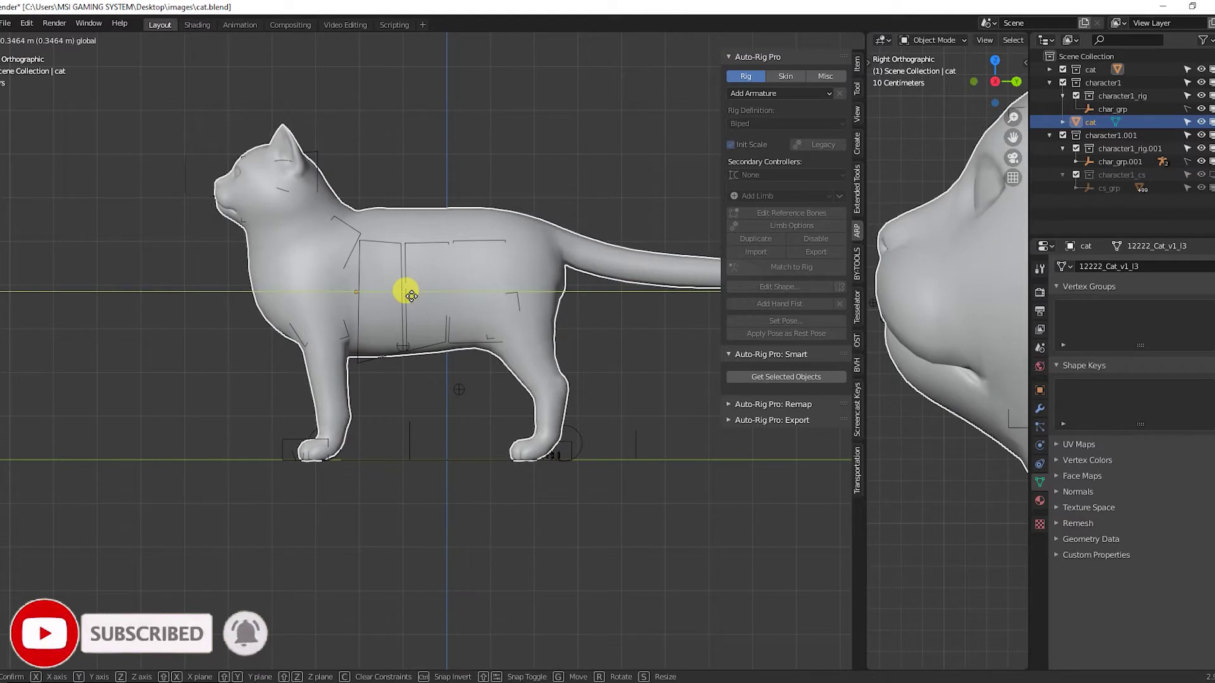
{"action": "left_click", "coordinate": [411, 296]}
Put the new rig into reference bone editing.
{"action": "left_click", "coordinate": [416, 439]}
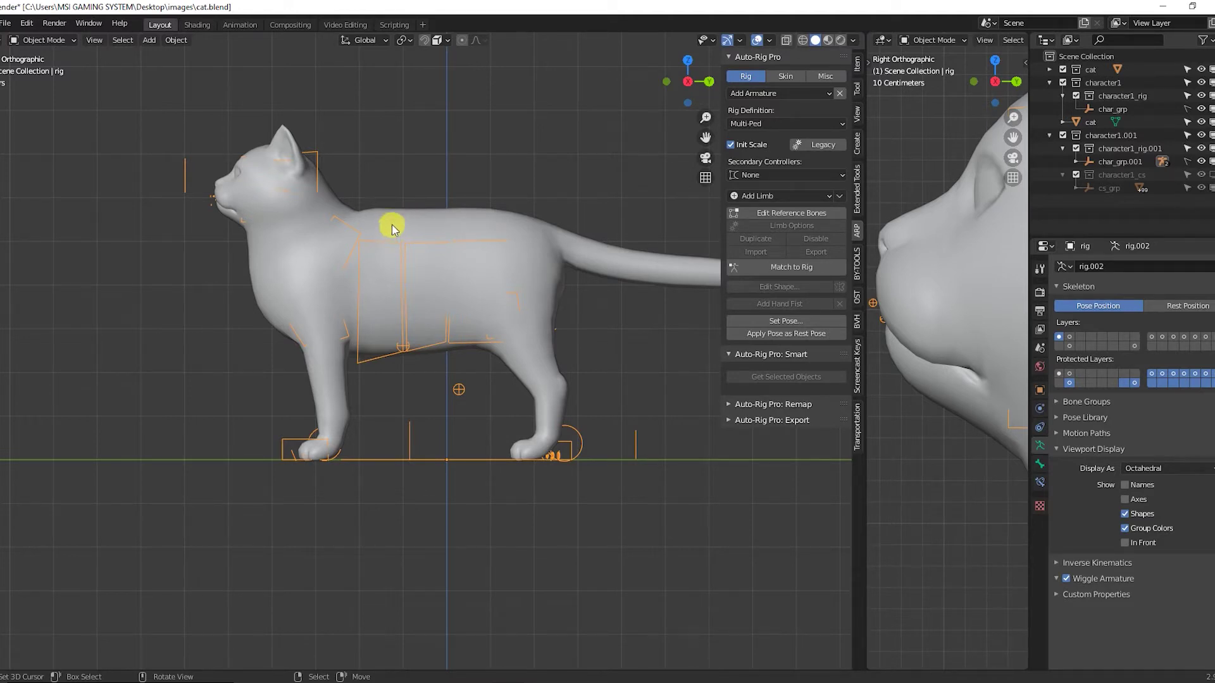
{"action": "left_click", "coordinate": [767, 213]}
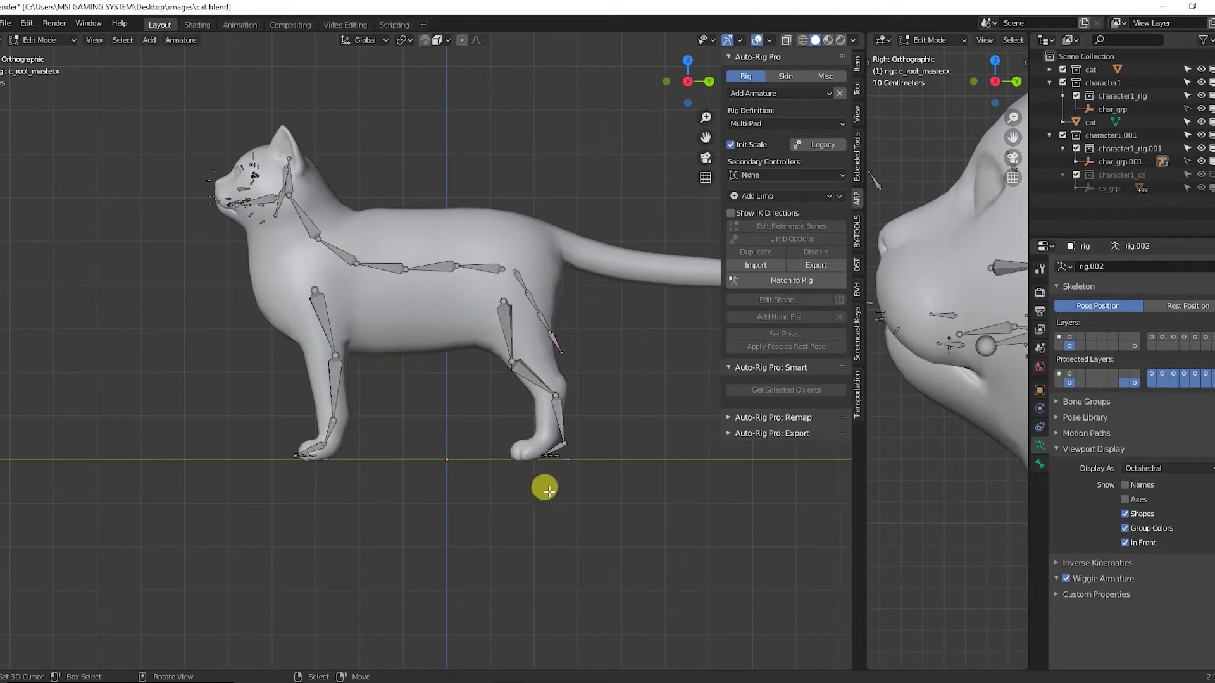
{"action": "scroll", "coordinate": [544, 486], "scroll_direction": "up", "scroll_amount": 1}
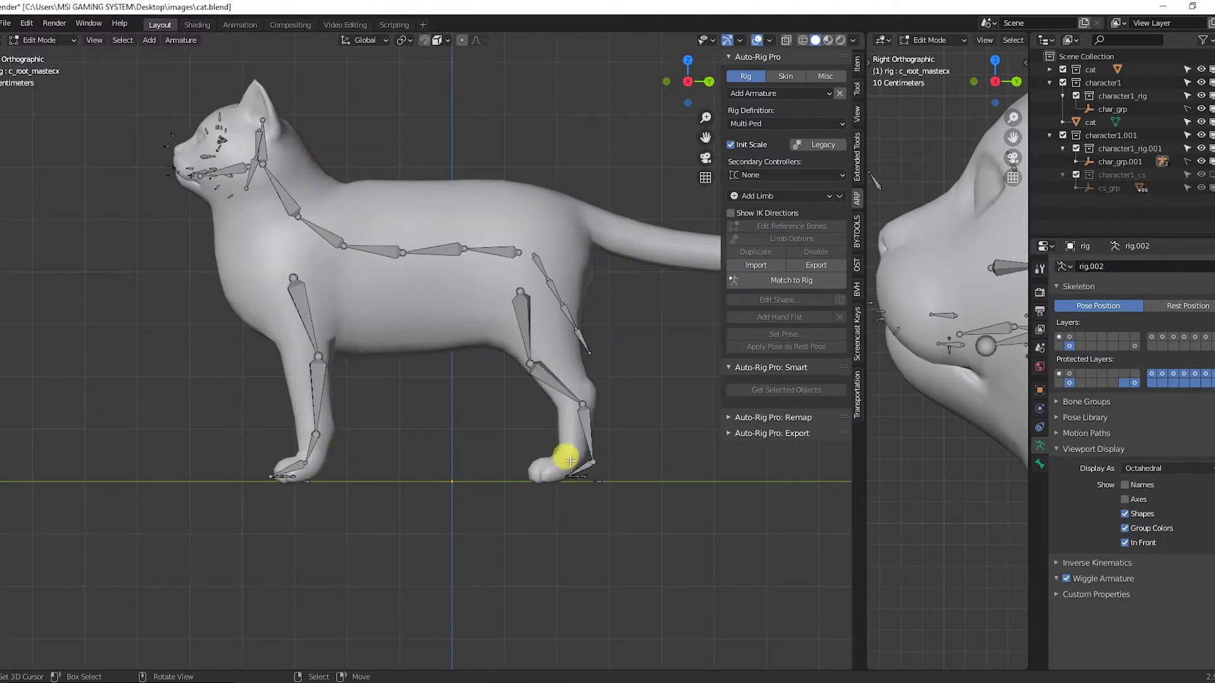
Select the whole chain of tail reference bones and rotate it to the direction of the cat's tail.
{"action": "left_click", "coordinate": [564, 342]}
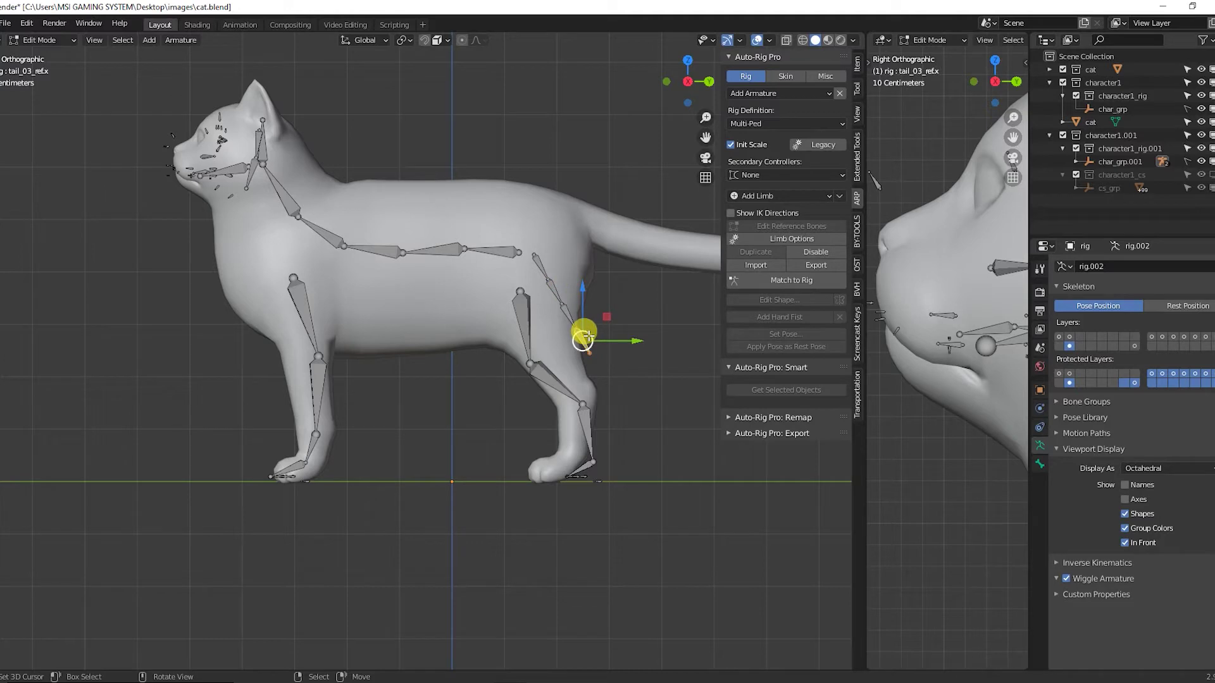
{"action": "left_click", "coordinate": [548, 280]}
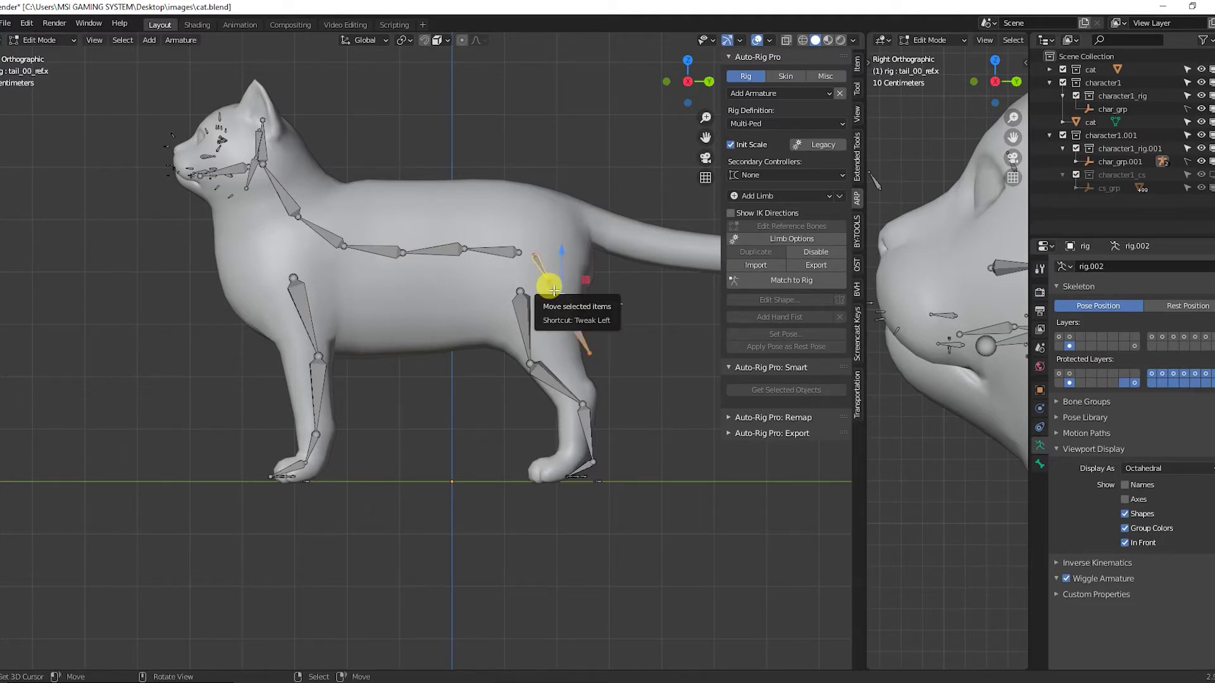
{"action": "middle_click_drag", "start_coordinate": [523, 305], "coordinate": [455, 361], "text": "shift"}
{"action": "scroll", "coordinate": [453, 336], "scroll_direction": "down", "scroll_amount": 2}
{"action": "scroll", "coordinate": [457, 368], "scroll_direction": "up", "scroll_amount": 3}
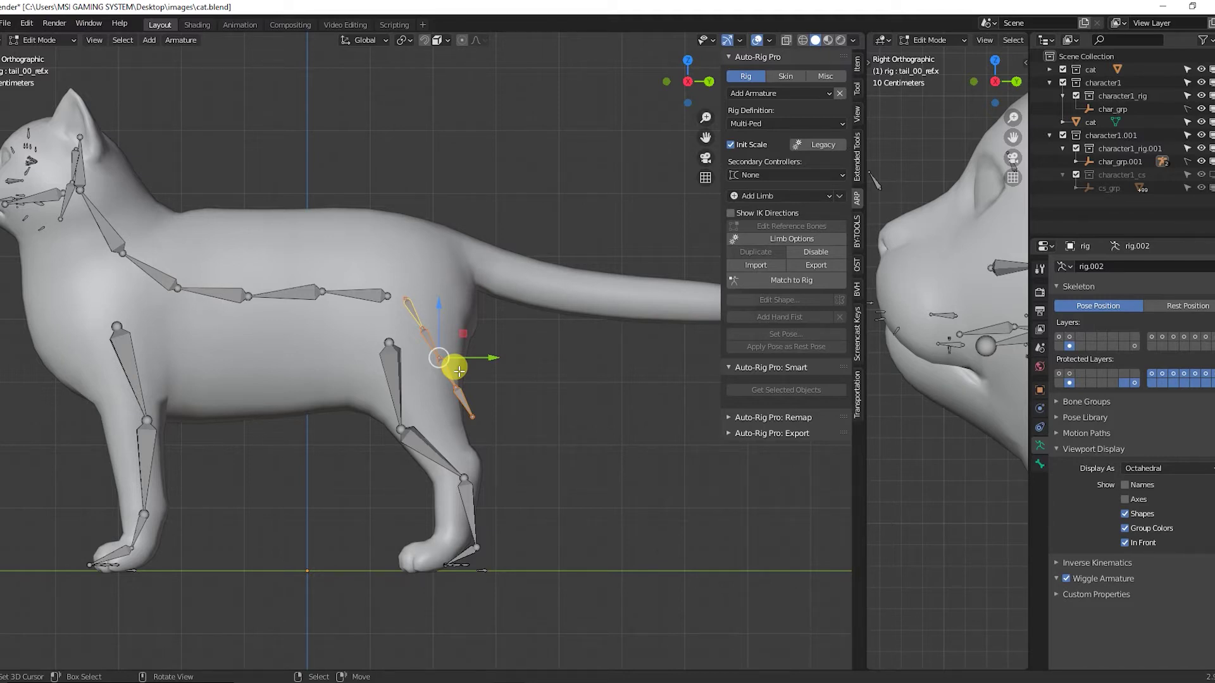
{"action": "scroll", "coordinate": [436, 361], "scroll_direction": "down", "scroll_amount": 2}
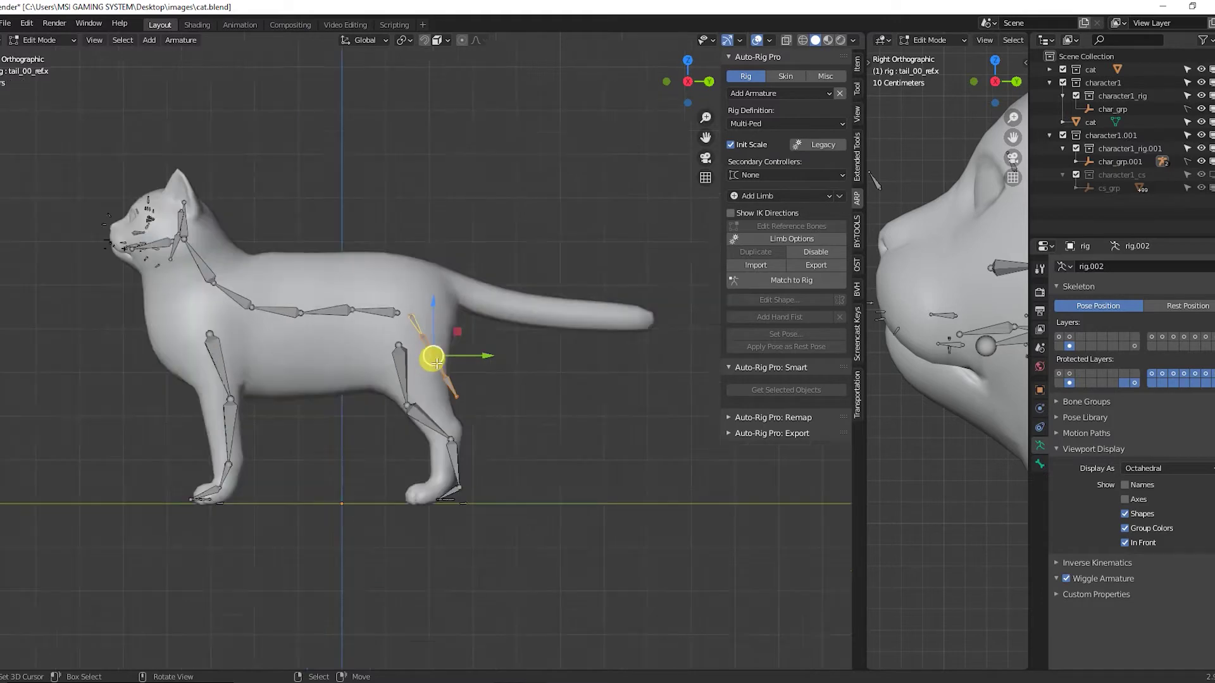
{"action": "scroll", "coordinate": [443, 373], "scroll_direction": "up", "scroll_amount": 3}
{"action": "key", "text": "r"}
{"action": "left_click", "coordinate": [538, 354]}
Move and scale the tail bone chain so it spans the cat's tail from base to tip.
{"action": "scroll", "coordinate": [538, 355], "scroll_direction": "down", "scroll_amount": 5}
{"action": "key", "text": "g"}
{"action": "left_click", "coordinate": [535, 379]}
{"action": "key", "text": "s"}
{"action": "key", "text": "g"}
{"action": "left_click", "coordinate": [564, 379]}
{"action": "scroll", "coordinate": [538, 345], "scroll_direction": "up", "scroll_amount": 2}
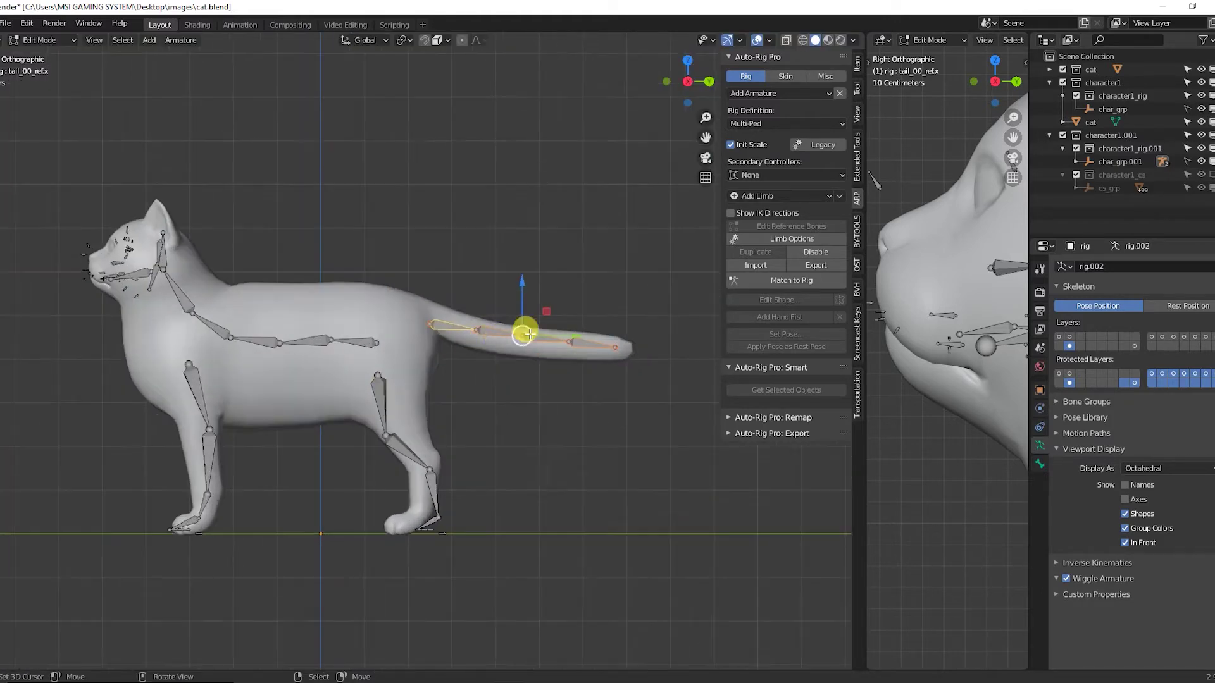
Adjust the individual tail bone joints to follow the centre line of the cat's tail.
{"action": "right_click_drag", "start_coordinate": [506, 342], "coordinate": [581, 353]}
{"action": "right_click_drag", "start_coordinate": [474, 336], "coordinate": [475, 335]}
{"action": "right_click_drag", "start_coordinate": [432, 324], "coordinate": [428, 317]}
{"action": "right_click", "coordinate": [474, 336]}
{"action": "right_click_drag", "start_coordinate": [520, 345], "coordinate": [519, 345]}
{"action": "right_click_drag", "start_coordinate": [579, 353], "coordinate": [574, 351]}
{"action": "right_click_drag", "start_coordinate": [633, 350], "coordinate": [629, 350]}
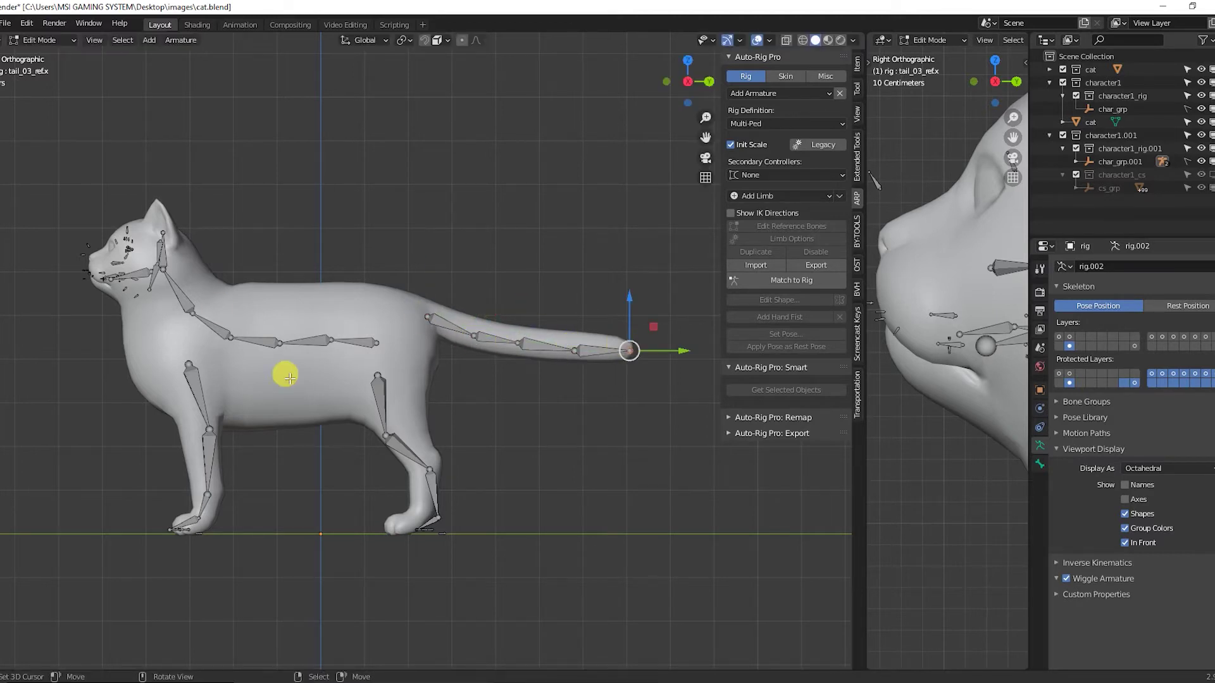
Move the spine bone joints, from the tail base to the base of the neck, up along the cat's back.
{"action": "right_click", "coordinate": [363, 340]}
{"action": "right_click_drag", "start_coordinate": [377, 343], "coordinate": [425, 317]}
{"action": "right_click_drag", "start_coordinate": [330, 340], "coordinate": [360, 315]}
{"action": "right_click_drag", "start_coordinate": [282, 340], "coordinate": [304, 316]}
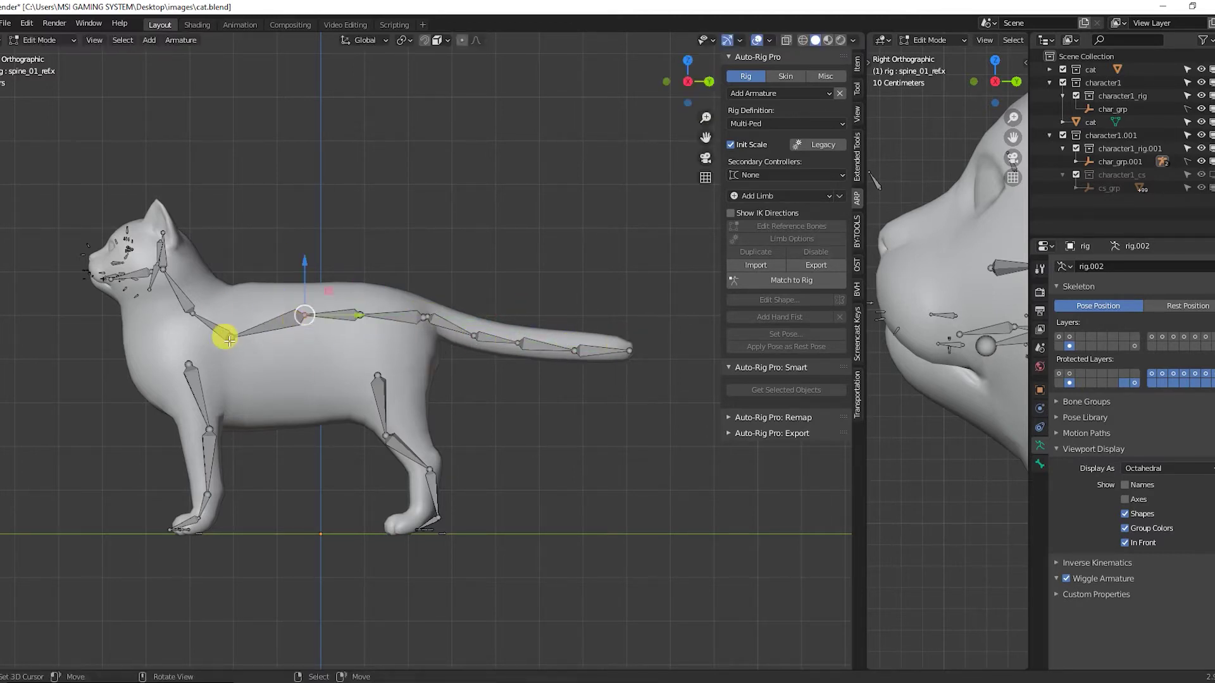
{"action": "right_click", "coordinate": [181, 313]}
{"action": "right_click_drag", "start_coordinate": [230, 340], "coordinate": [190, 311]}
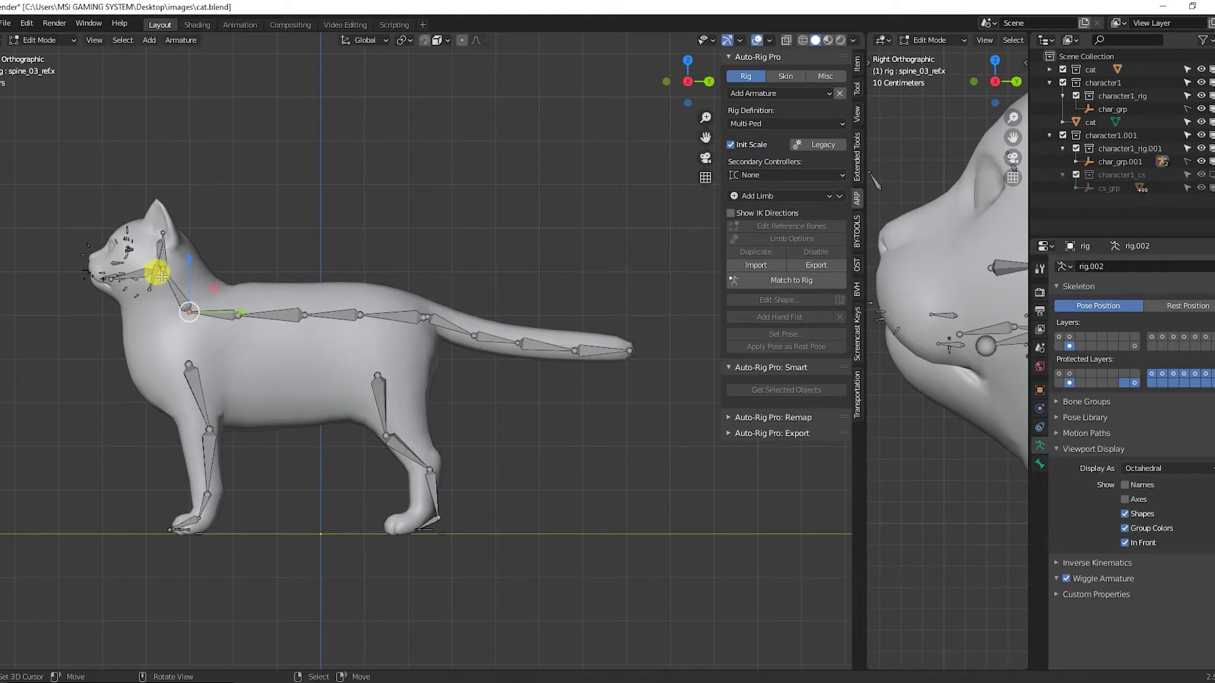
{"action": "right_click", "coordinate": [163, 274]}
{"action": "scroll", "coordinate": [161, 272], "scroll_direction": "up", "scroll_amount": 2}
{"action": "right_click", "coordinate": [65, 254]}
Fit the hind leg reference bones by placing the hip, knee and ankle joints inside the cat's hind leg.
{"action": "middle_click_drag", "start_coordinate": [392, 373], "coordinate": [439, 333], "text": "shift"}
{"action": "right_click_drag", "start_coordinate": [418, 377], "coordinate": [448, 330]}
{"action": "key", "text": "s"}
{"action": "left_click", "coordinate": [534, 437]}
{"action": "key", "text": "g"}
{"action": "left_click", "coordinate": [531, 447]}
{"action": "right_click_drag", "start_coordinate": [444, 389], "coordinate": [422, 383]}
{"action": "right_click_drag", "start_coordinate": [484, 482], "coordinate": [480, 470]}
Move and scale the hind foot and toe bones to fit inside the cat's hind paw.
{"action": "left_click_drag", "start_coordinate": [455, 588], "coordinate": [512, 546]}
{"action": "key", "text": "g"}
{"action": "left_click", "coordinate": [500, 583]}
{"action": "key", "text": "s"}
{"action": "left_click", "coordinate": [509, 587]}
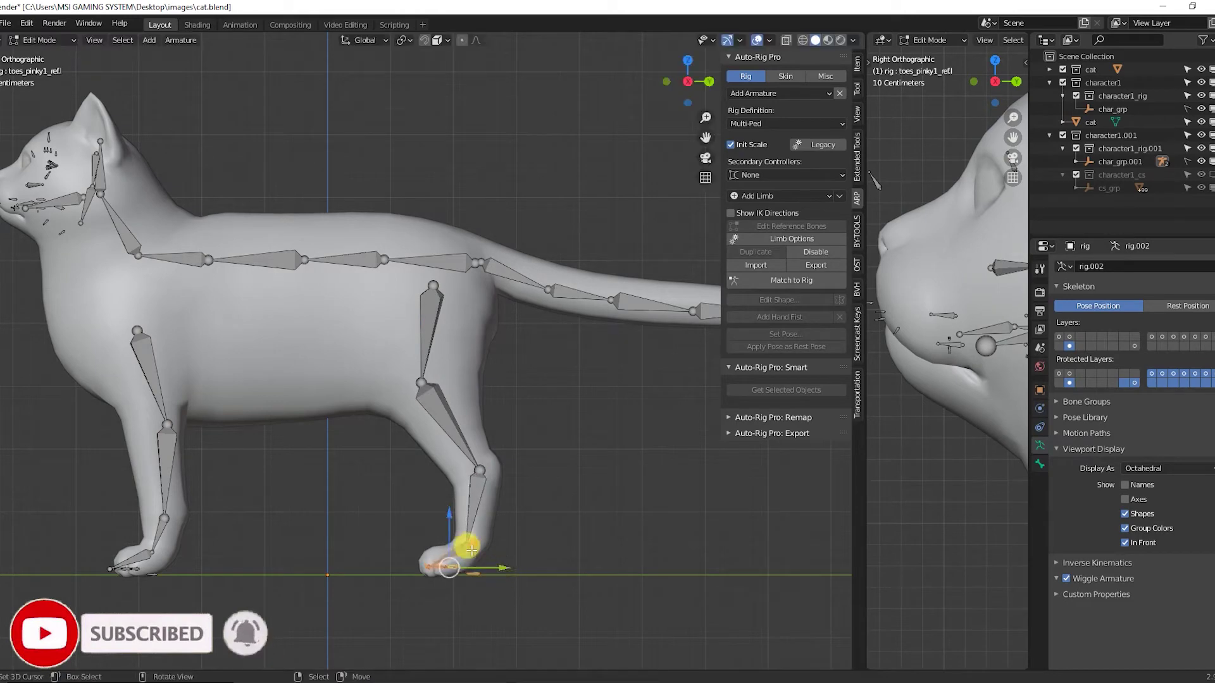
{"action": "right_click_drag", "start_coordinate": [467, 544], "coordinate": [475, 548]}
{"action": "left_click_drag", "start_coordinate": [419, 597], "coordinate": [505, 542]}
{"action": "key", "text": "g"}
{"action": "left_click", "coordinate": [498, 581]}
Place the shoulder, elbow and wrist joints of the front leg bones inside the cat's front leg.
{"action": "scroll", "coordinate": [263, 429], "scroll_direction": "down", "scroll_amount": 1}
{"action": "middle_click_drag", "start_coordinate": [262, 429], "coordinate": [424, 434], "text": "shift"}
{"action": "scroll", "coordinate": [424, 435], "scroll_direction": "up", "scroll_amount": 2}
{"action": "right_click_drag", "start_coordinate": [318, 336], "coordinate": [292, 287]}
{"action": "right_click_drag", "start_coordinate": [354, 449], "coordinate": [325, 406]}
{"action": "right_click", "coordinate": [351, 560]}
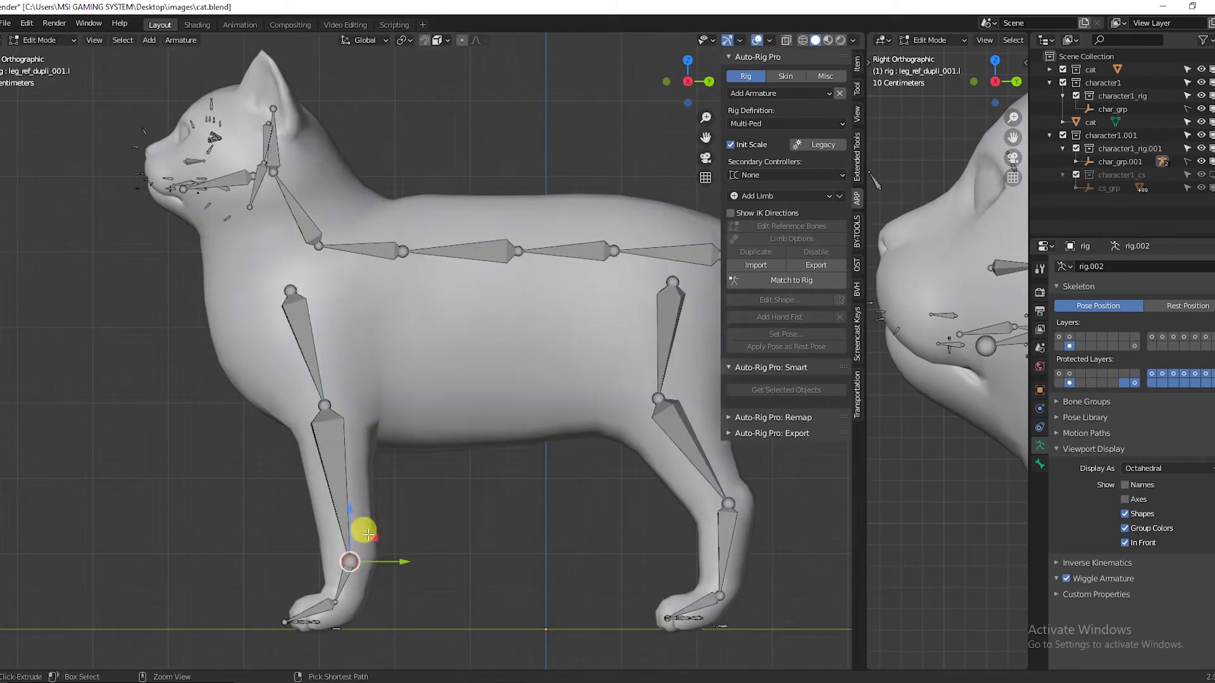
{"action": "right_click_drag", "start_coordinate": [391, 562], "coordinate": [397, 554]}
{"action": "right_click_drag", "start_coordinate": [324, 406], "coordinate": [326, 414]}
{"action": "right_click_drag", "start_coordinate": [285, 284], "coordinate": [277, 294]}
Shift the chest and neck joints forward and place the head bone's tip on top of the cat's head.
{"action": "right_click_drag", "start_coordinate": [315, 250], "coordinate": [293, 274]}
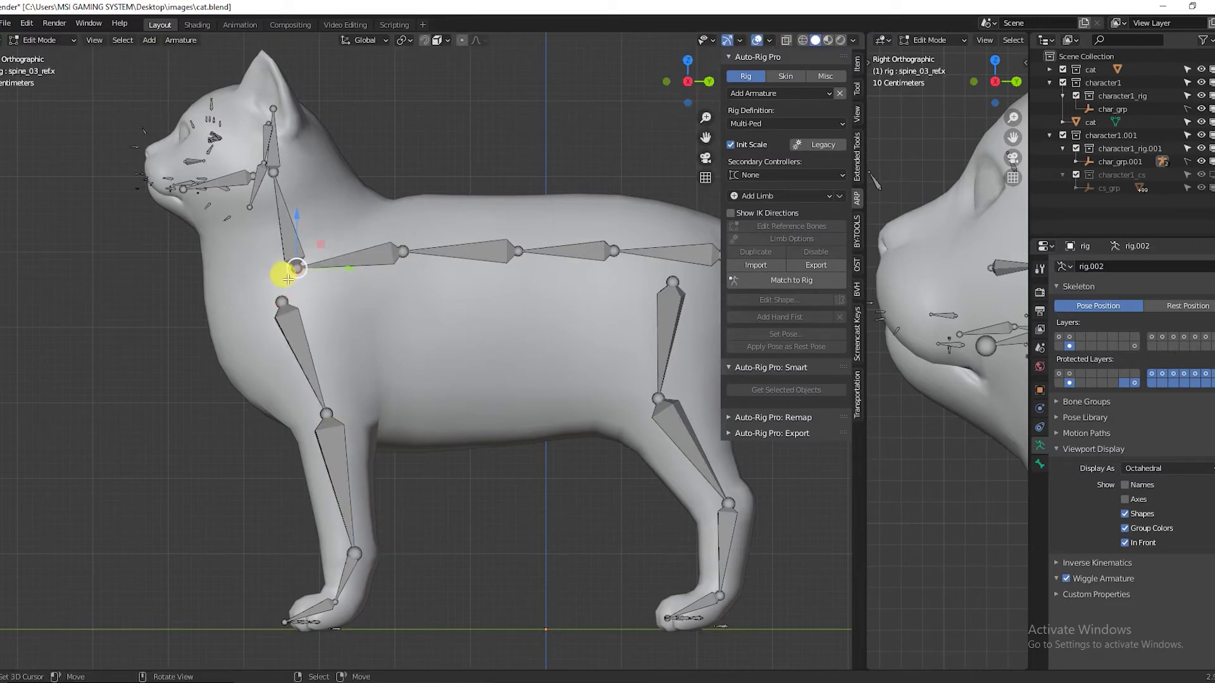
{"action": "right_click_drag", "start_coordinate": [274, 177], "coordinate": [254, 216]}
{"action": "right_click_drag", "start_coordinate": [272, 113], "coordinate": [214, 103]}
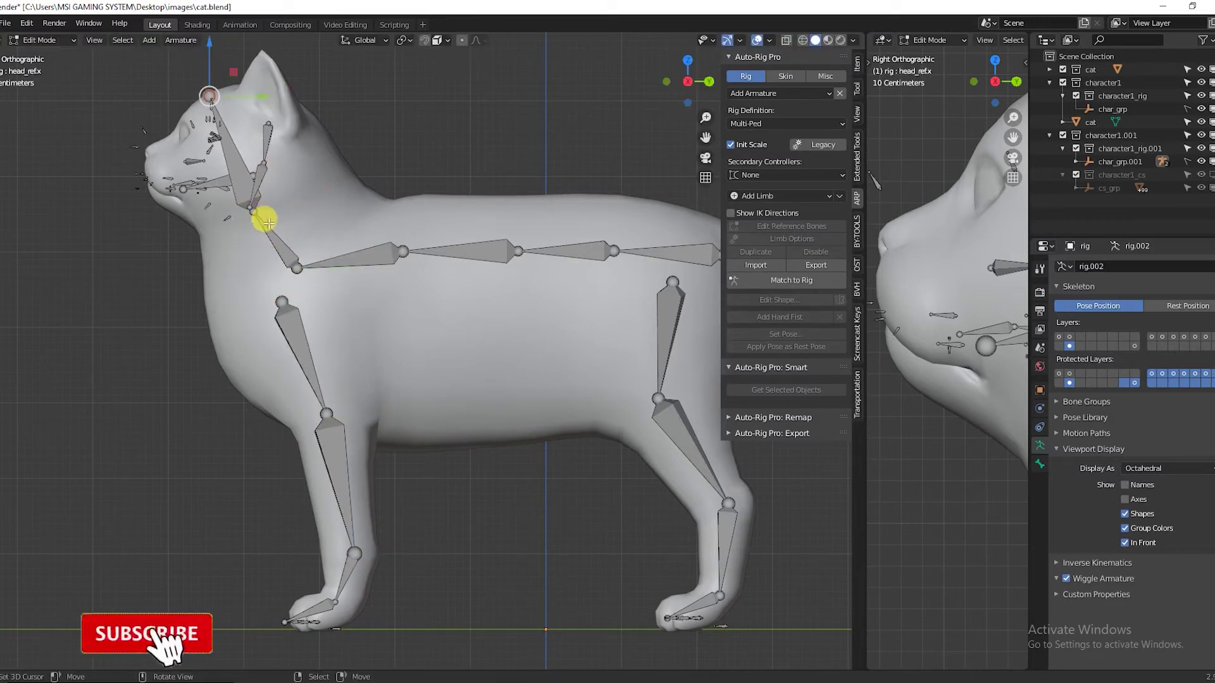
Rotate, move and scale the ear bones so they run up through the cat's ear to its tip.
{"action": "scroll", "coordinate": [304, 228], "scroll_direction": "down", "scroll_amount": 2}
{"action": "left_click", "coordinate": [304, 230]}
{"action": "scroll", "coordinate": [339, 238], "scroll_direction": "up", "scroll_amount": 2}
{"action": "scroll", "coordinate": [339, 238], "scroll_direction": "up", "scroll_amount": 2}
{"action": "middle_click_drag", "start_coordinate": [338, 239], "coordinate": [387, 322], "text": "shift"}
{"action": "key", "text": "r"}
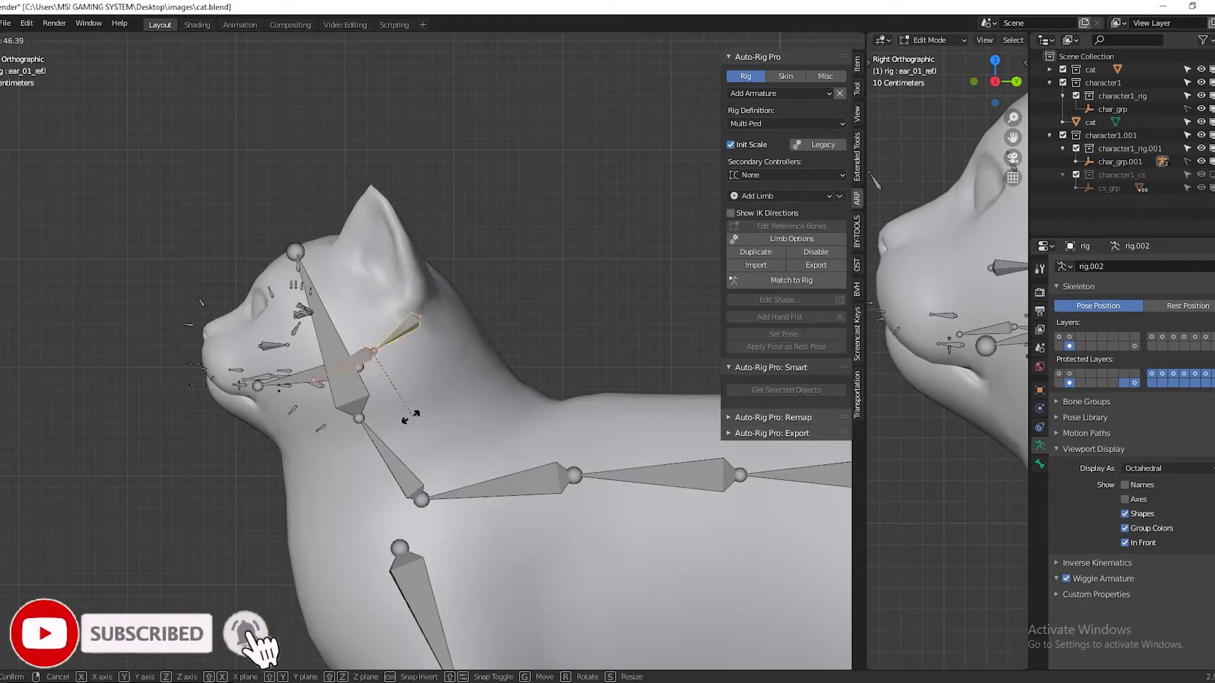
{"action": "left_click", "coordinate": [401, 430]}
{"action": "key", "text": "g"}
{"action": "left_click", "coordinate": [404, 336]}
{"action": "key", "text": "s"}
{"action": "right_click_drag", "start_coordinate": [372, 259], "coordinate": [398, 263]}
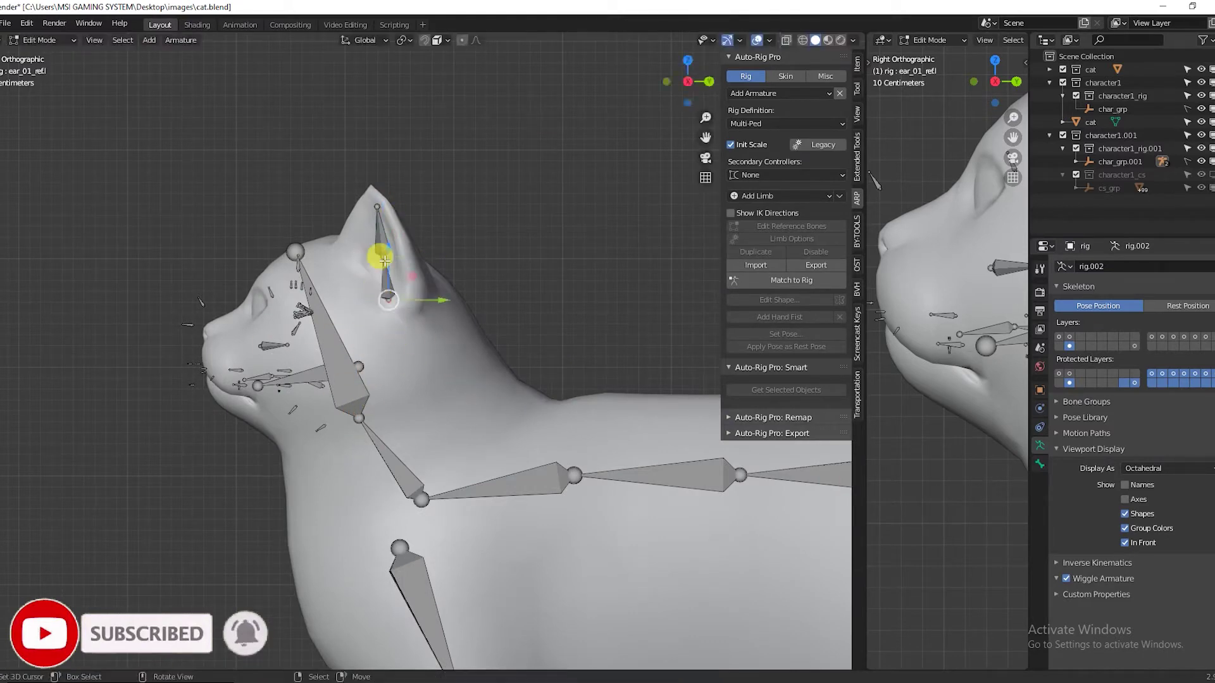
{"action": "left_click", "coordinate": [352, 196]}
Fine-tune the neck joint at the base of the skull and the joint where the spine meets the neck.
{"action": "scroll", "coordinate": [339, 447], "scroll_direction": "down", "scroll_amount": 2}
{"action": "left_click", "coordinate": [389, 447]}
{"action": "right_click", "coordinate": [316, 402]}
{"action": "right_click", "coordinate": [319, 405]}
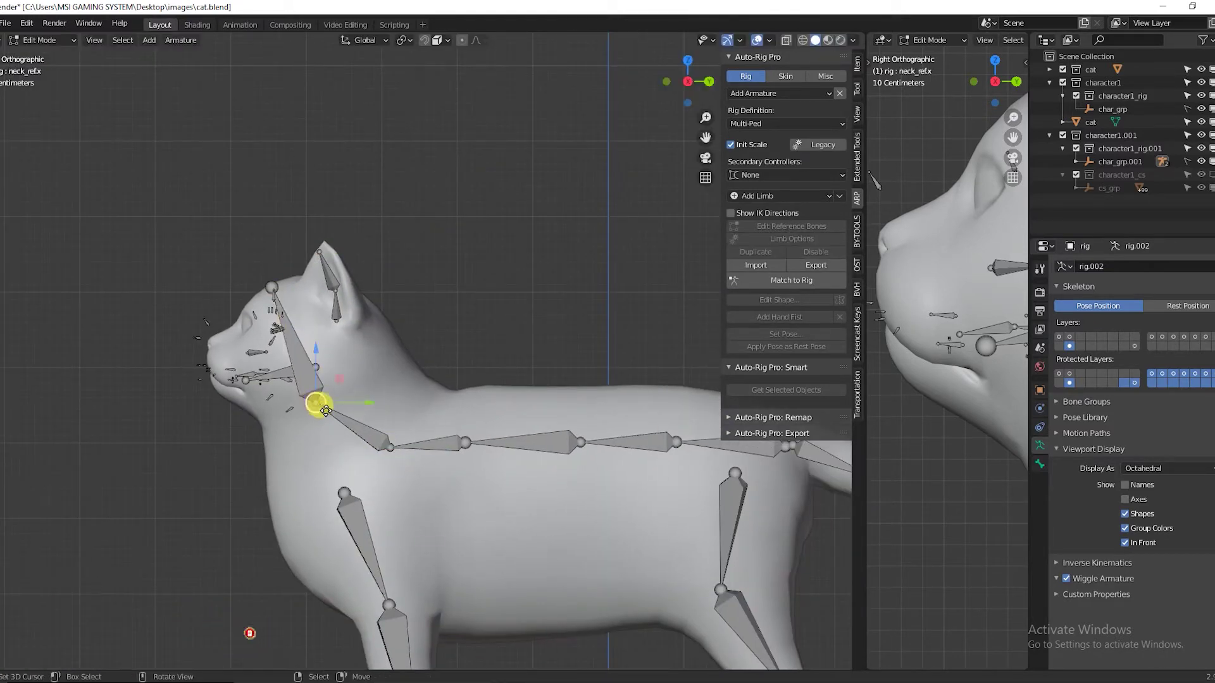
{"action": "key", "text": "g"}
{"action": "left_click", "coordinate": [328, 408]}
{"action": "middle_click_drag", "start_coordinate": [315, 372], "coordinate": [291, 361]}
{"action": "key", "text": "g"}
{"action": "left_click", "coordinate": [335, 341]}
{"action": "right_click", "coordinate": [389, 446]}
{"action": "key", "text": "g"}
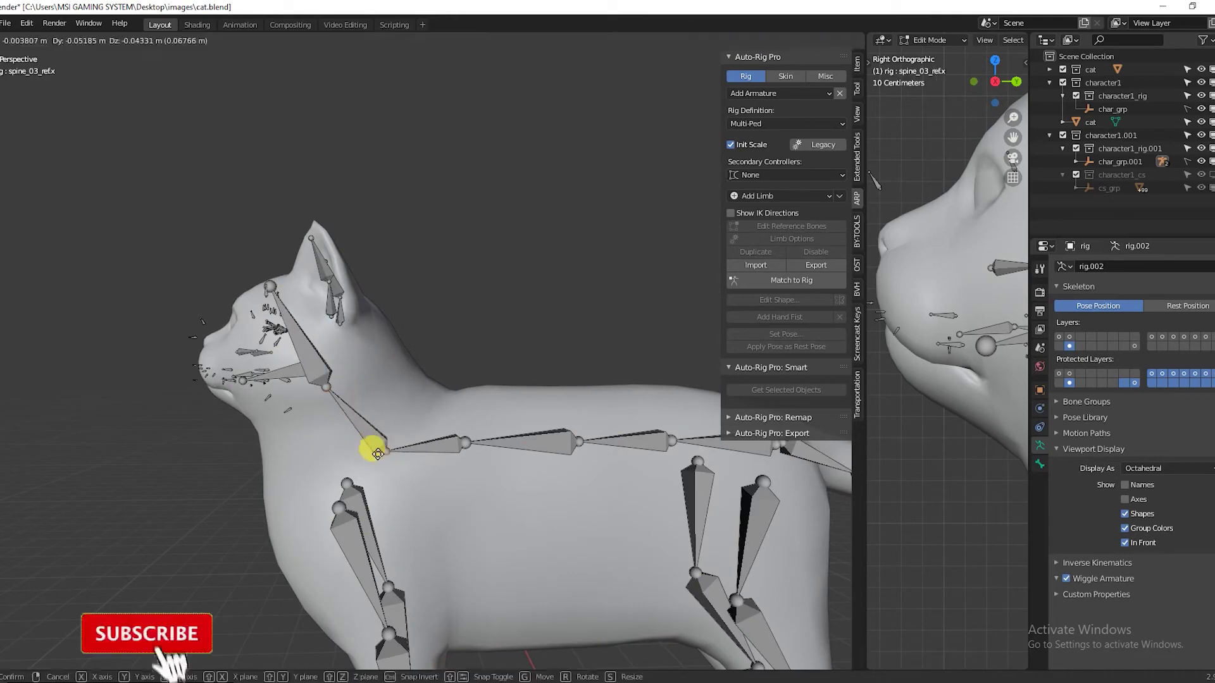
{"action": "left_click", "coordinate": [378, 453]}
Return to the right side view and move the front foot and toe bones into the front paw.
{"action": "key", "text": "KP_3"}
{"action": "scroll", "coordinate": [358, 434], "scroll_direction": "down", "scroll_amount": 1}
{"action": "middle_click_drag", "start_coordinate": [367, 443], "coordinate": [371, 321], "text": "shift"}
{"action": "right_click", "coordinate": [389, 608]}
{"action": "key", "text": "c"}
{"action": "left_click", "coordinate": [392, 612]}
{"action": "key", "text": "Escape"}
{"action": "key", "text": "g"}
{"action": "left_click", "coordinate": [416, 624]}
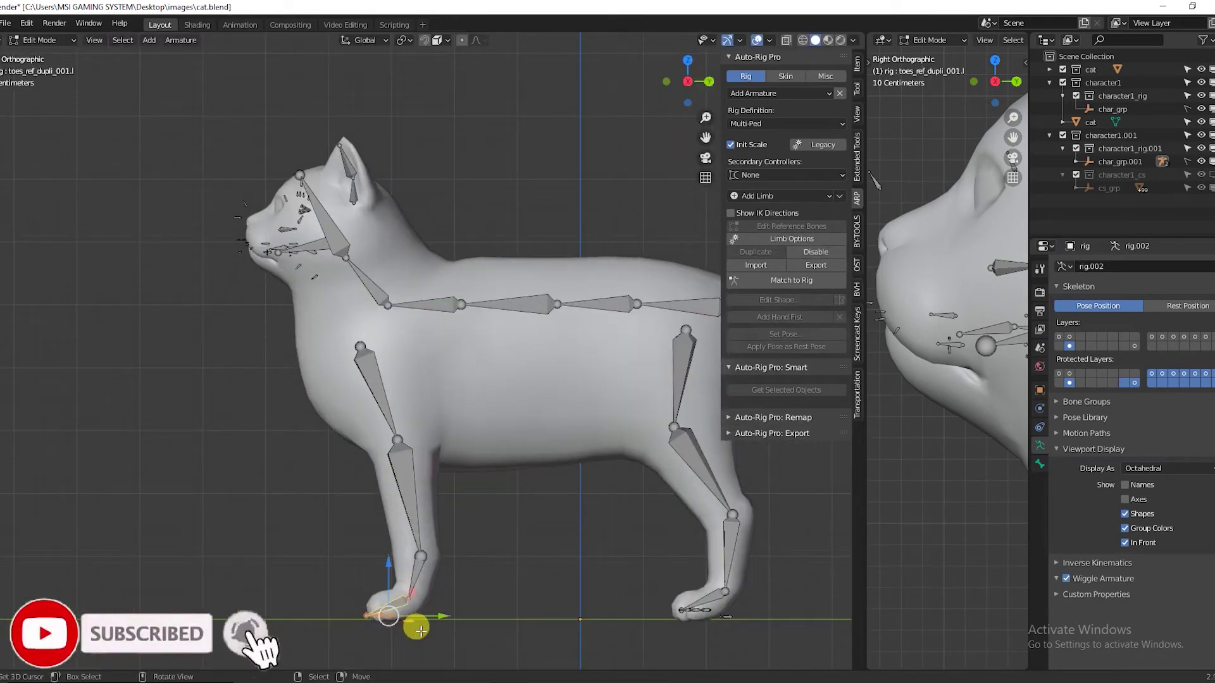
Fine-tune the wrist, elbow and shoulder joints of the front leg bones to the leg's centre line.
{"action": "right_click_drag", "start_coordinate": [421, 557], "coordinate": [422, 560]}
{"action": "right_click_drag", "start_coordinate": [400, 441], "coordinate": [402, 441]}
{"action": "right_click_drag", "start_coordinate": [356, 342], "coordinate": [367, 319]}
{"action": "right_click_drag", "start_coordinate": [400, 441], "coordinate": [395, 440]}
{"action": "scroll", "coordinate": [364, 354], "scroll_direction": "down", "scroll_amount": 1}
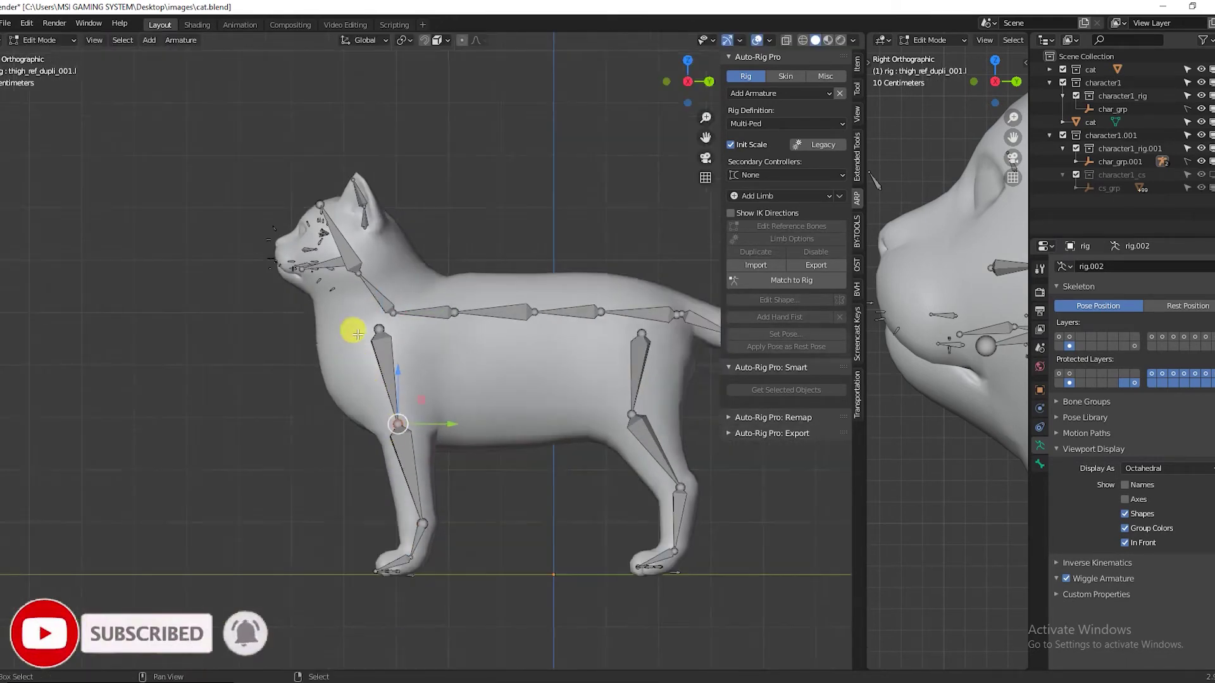
Select the tail, spine, neck and leg bones and hide them to isolate the head bones.
{"action": "middle_click_drag", "start_coordinate": [352, 330], "coordinate": [405, 420], "text": "shift"}
{"action": "right_click", "coordinate": [428, 382]}
{"action": "middle_click_drag", "start_coordinate": [675, 404], "coordinate": [534, 447], "text": "shift"}
{"action": "scroll", "coordinate": [518, 469], "scroll_direction": "up", "scroll_amount": 1}
{"action": "middle_click_drag", "start_coordinate": [471, 520], "coordinate": [448, 377], "text": "shift"}
{"action": "scroll", "coordinate": [448, 377], "scroll_direction": "down", "scroll_amount": 3}
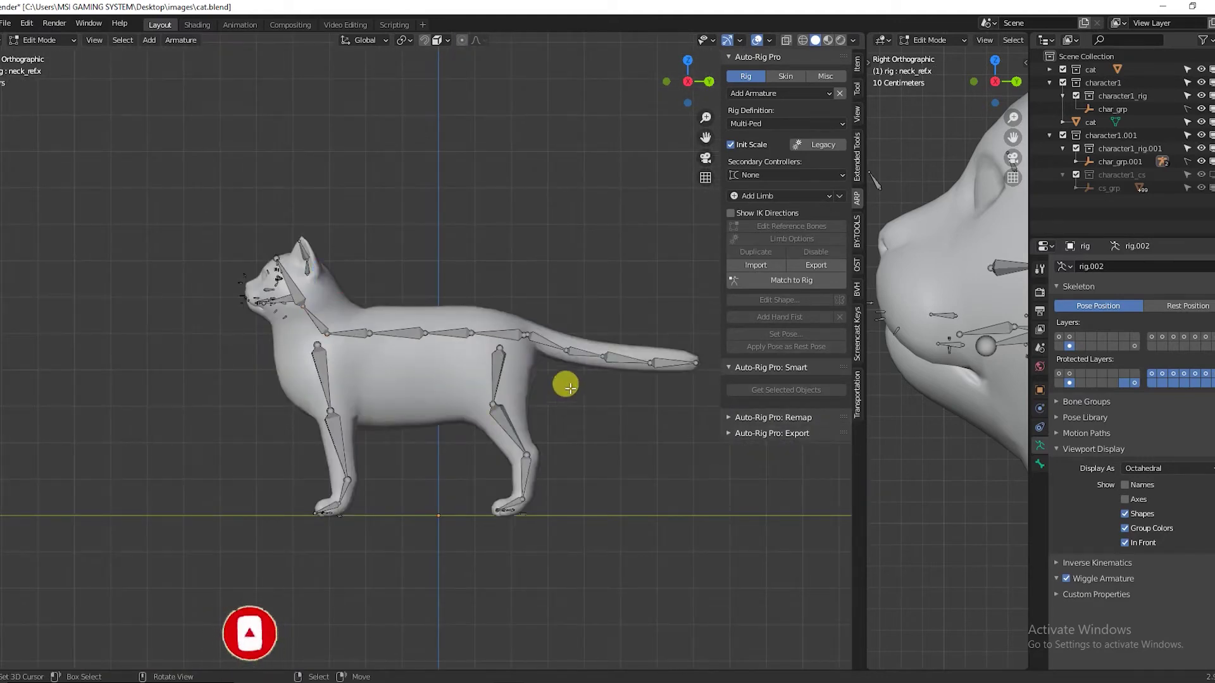
{"action": "key", "text": "c"}
{"action": "mouse_move", "coordinate": [621, 363]}
{"action": "left_mouse_down"}
{"action": "mouse_move", "coordinate": [397, 334]}
{"action": "mouse_move", "coordinate": [362, 348]}
{"action": "mouse_move", "coordinate": [350, 332]}
{"action": "left_mouse_up"}
{"action": "right_click", "coordinate": [350, 332]}
{"action": "scroll", "coordinate": [203, 263], "scroll_direction": "up", "scroll_amount": 2}
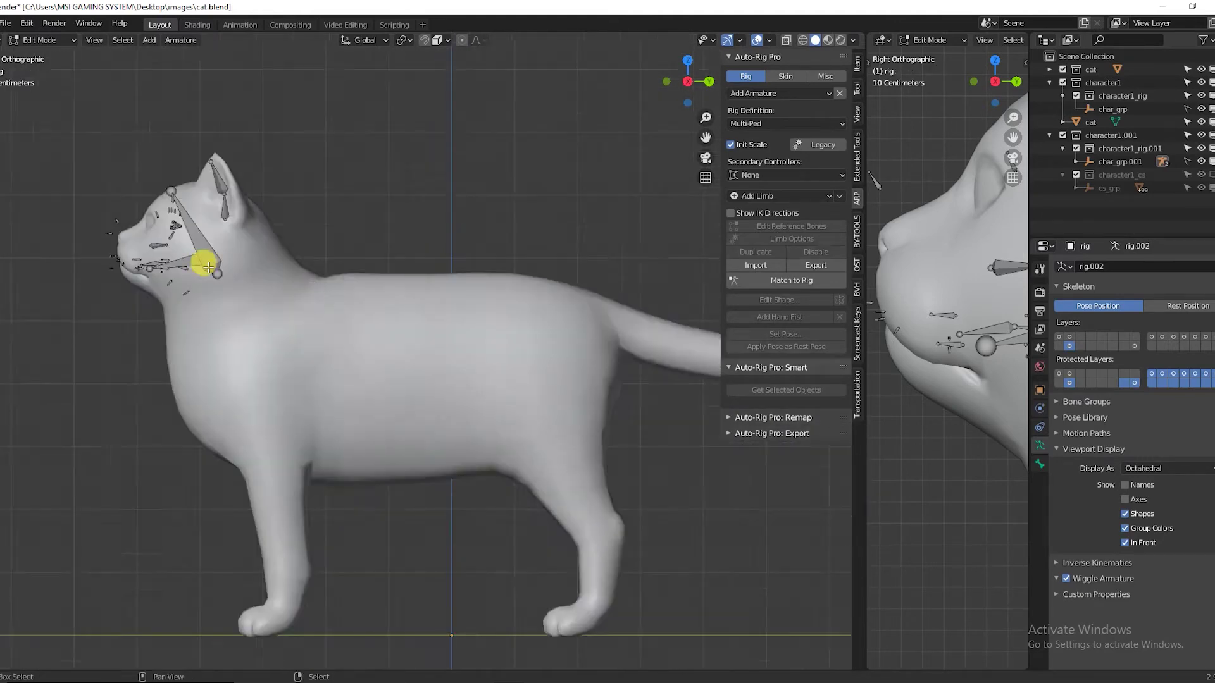
Reposition both ends of the jaw bone so it reaches forward to the cat's mouth, and hide it.
{"action": "scroll", "coordinate": [420, 380], "scroll_direction": "up", "scroll_amount": 3}
{"action": "left_click", "coordinate": [379, 393]}
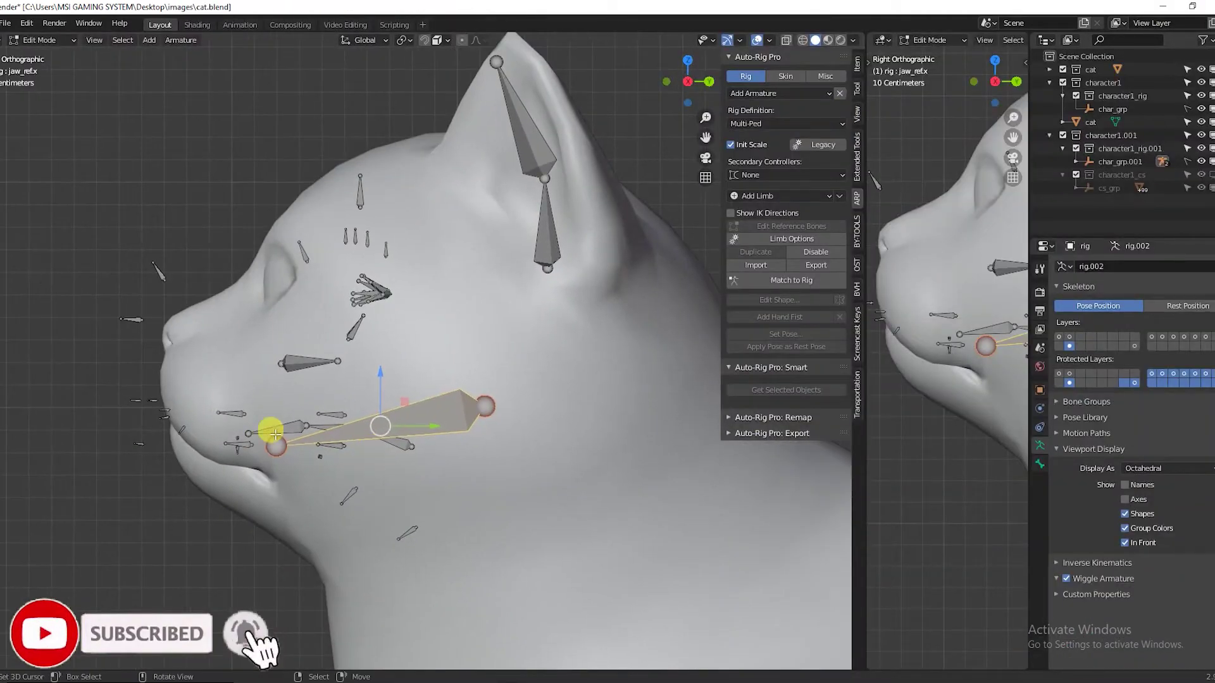
{"action": "right_click", "coordinate": [276, 440]}
{"action": "key", "text": "g"}
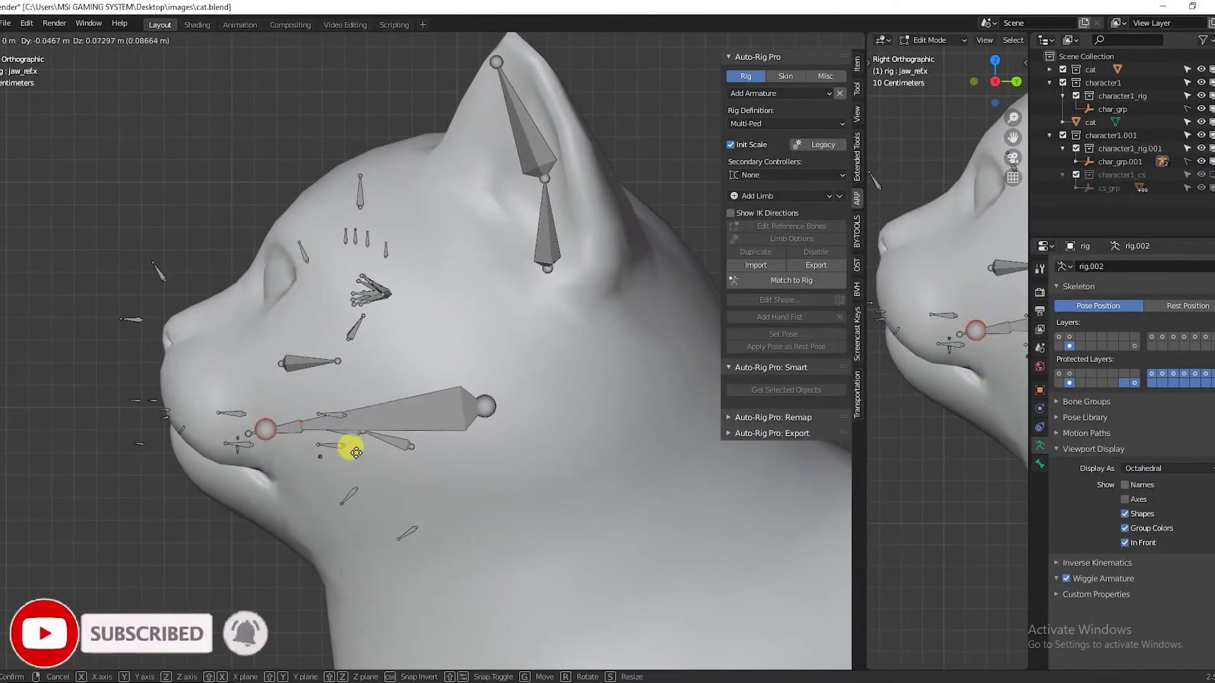
{"action": "left_click", "coordinate": [329, 439]}
{"action": "right_click", "coordinate": [484, 406]}
{"action": "key", "text": "g"}
{"action": "left_click", "coordinate": [466, 410]}
{"action": "right_click", "coordinate": [224, 421]}
{"action": "key", "text": "g"}
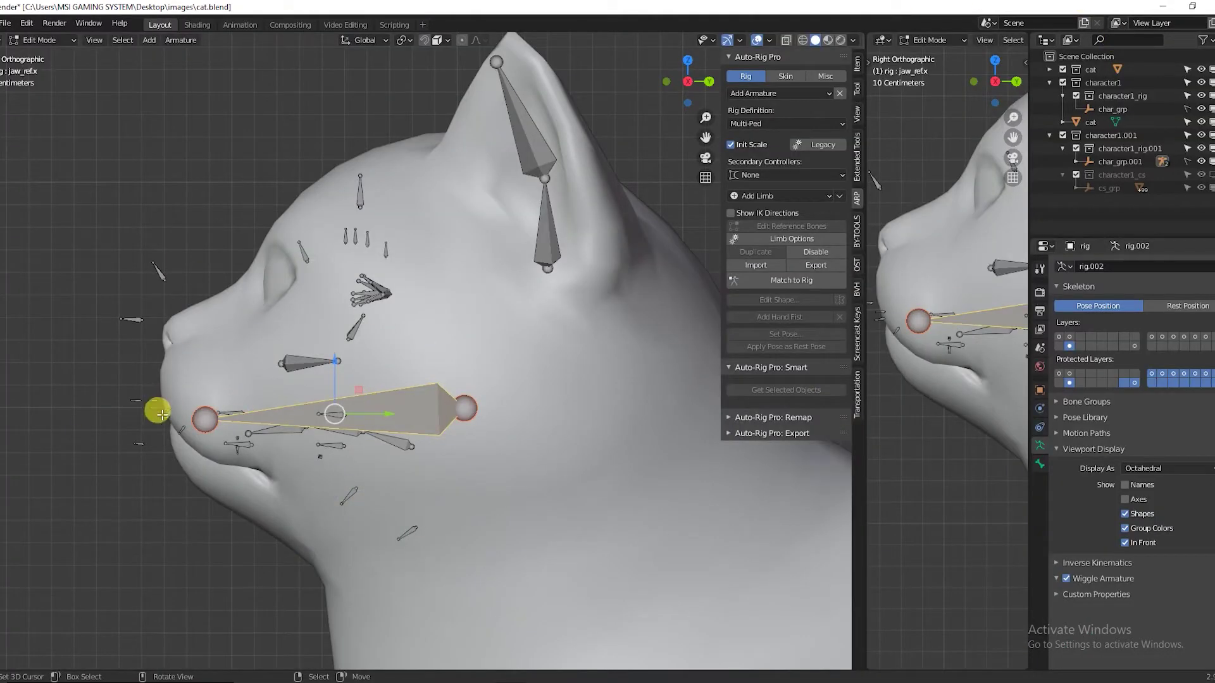
Select the eyelid, eyebrow and upper cheek bones together and move them forward to the cat's eye.
{"action": "left_click", "coordinate": [370, 290]}
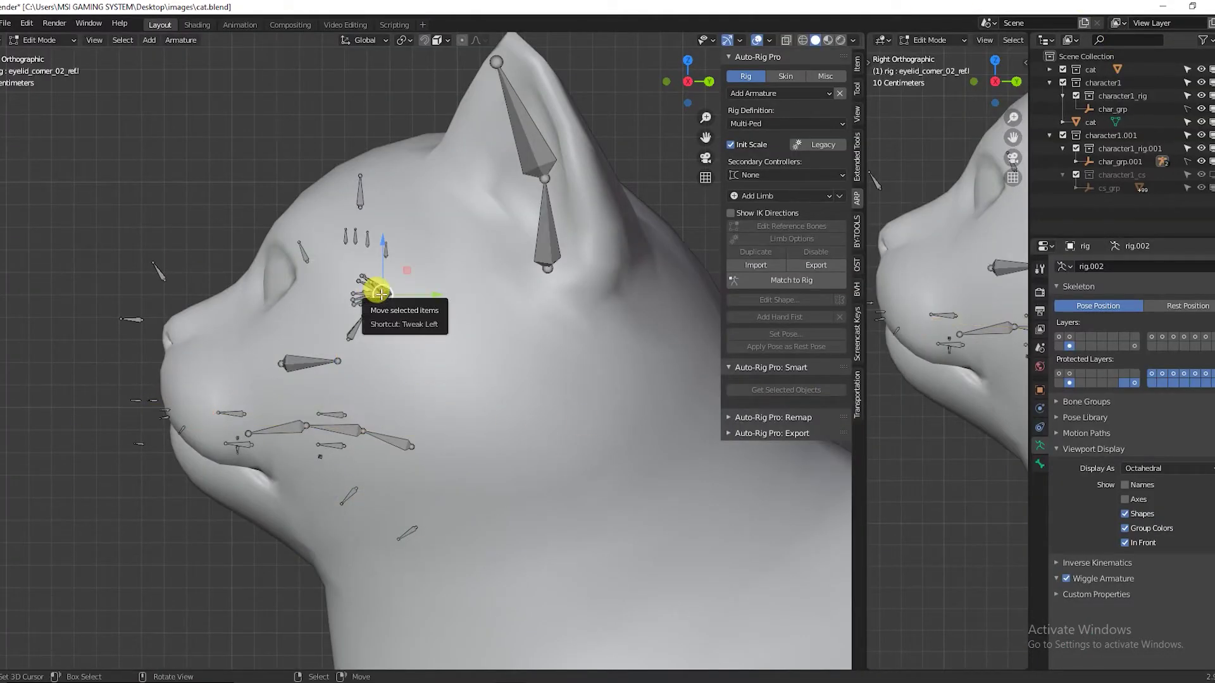
{"action": "left_click", "coordinate": [1039, 464]}
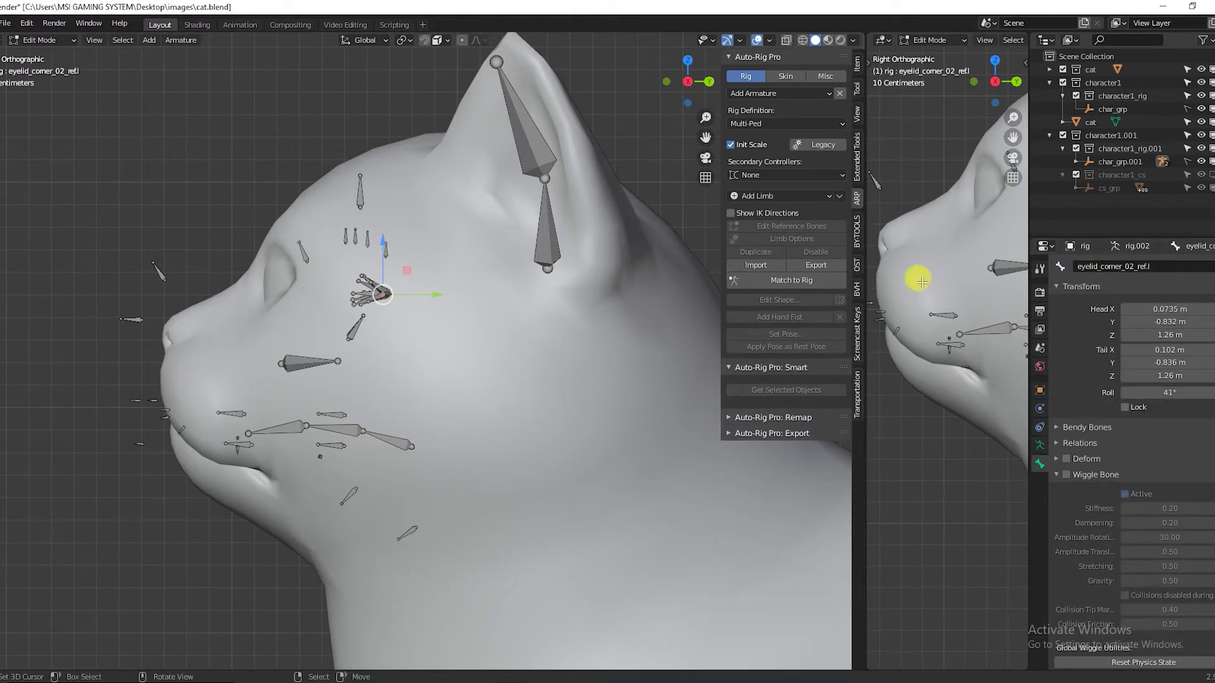
{"action": "scroll", "coordinate": [346, 350], "scroll_direction": "up", "scroll_amount": 2}
{"action": "right_click", "coordinate": [341, 258]}
{"action": "key", "text": "c"}
{"action": "mouse_move", "coordinate": [335, 268]}
{"action": "left_mouse_down"}
{"action": "mouse_move", "coordinate": [256, 215]}
{"action": "mouse_move", "coordinate": [328, 317]}
{"action": "left_mouse_up"}
{"action": "right_click", "coordinate": [329, 318]}
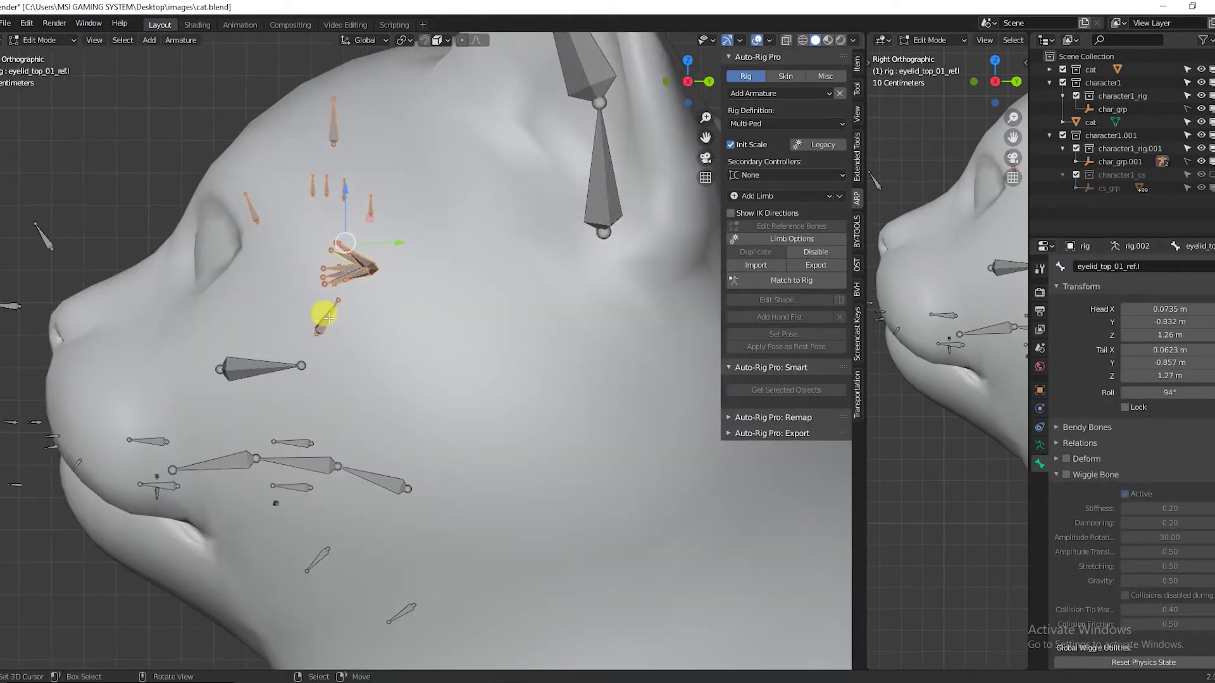
{"action": "key", "text": "g"}
{"action": "left_click", "coordinate": [328, 316]}
Move the main eyebrow bone and the row of small eyebrow bones back onto the brow above the eye.
{"action": "right_click", "coordinate": [218, 110]}
{"action": "key", "text": "g"}
{"action": "left_click", "coordinate": [277, 109]}
{"action": "right_click", "coordinate": [255, 192]}
{"action": "key", "text": "c"}
{"action": "left_click_drag", "start_coordinate": [246, 183], "coordinate": [206, 165]}
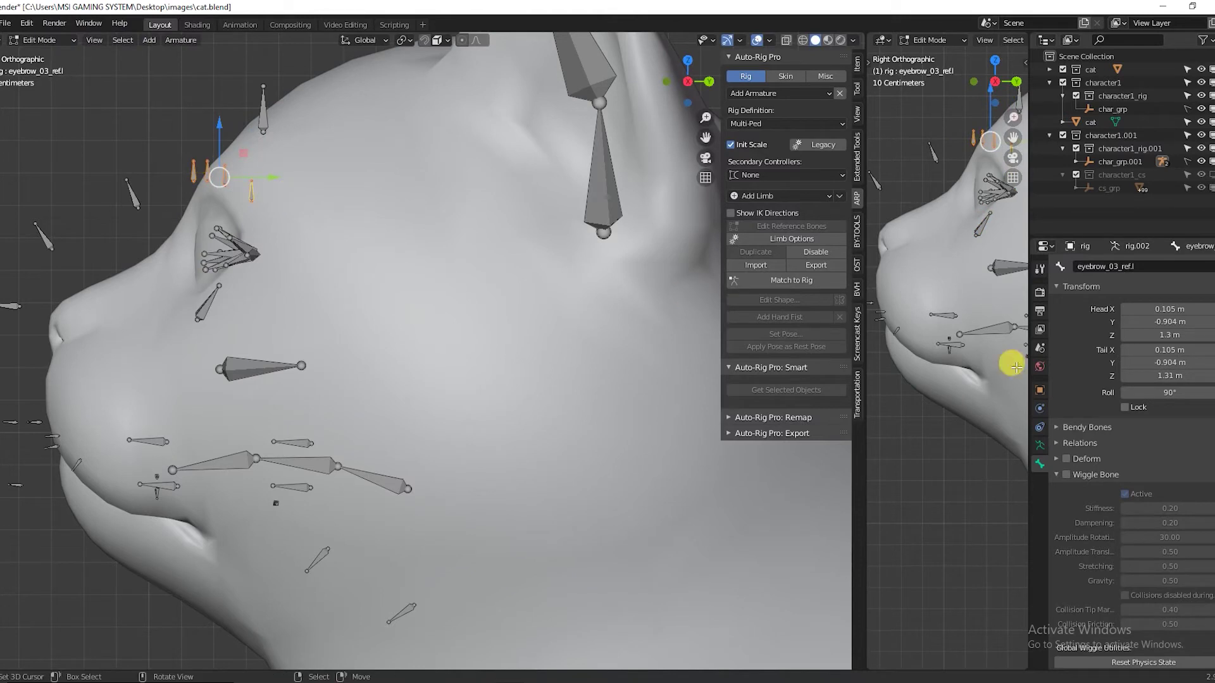
{"action": "key", "text": "g"}
{"action": "left_click", "coordinate": [514, 230]}
Select the cluster of eyelid bones and move it so it sits inside the eye socket in side view.
{"action": "right_click", "coordinate": [251, 254]}
{"action": "key", "text": "c"}
{"action": "left_click_drag", "start_coordinate": [249, 253], "coordinate": [218, 248]}
{"action": "key", "text": "g"}
{"action": "left_click", "coordinate": [287, 263]}
{"action": "scroll", "coordinate": [960, 336], "scroll_direction": "down", "scroll_amount": 8}
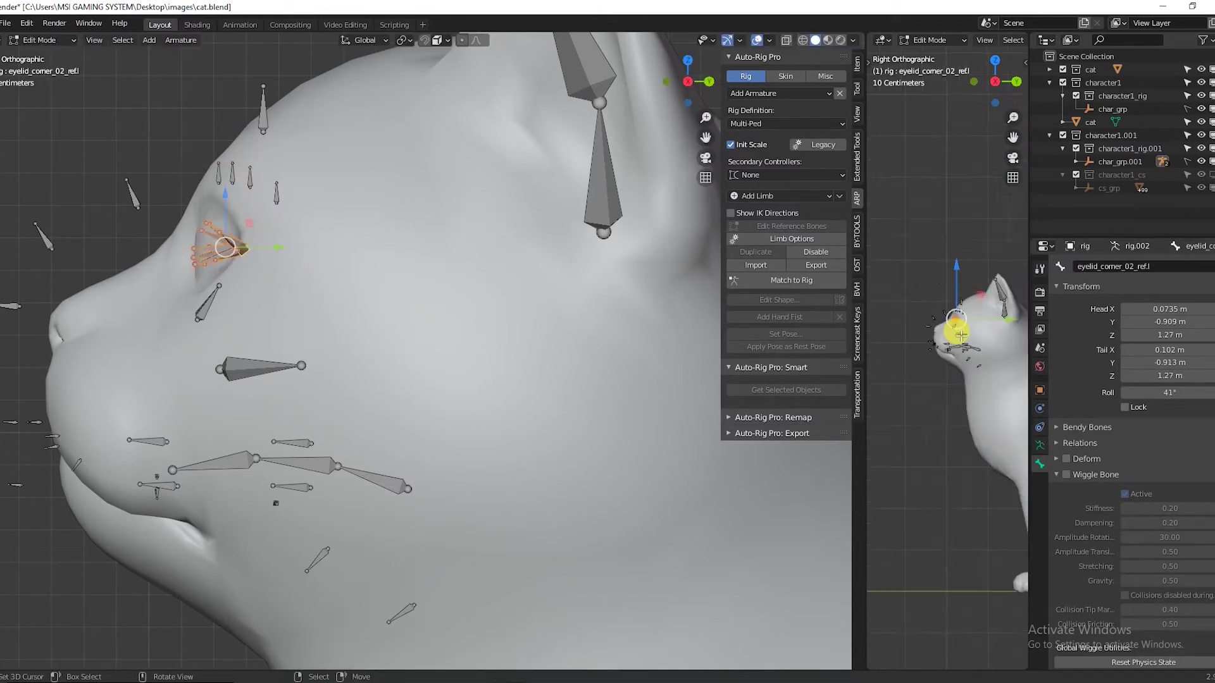
Show the second viewport from the front and move and rotate the small eyebrow bones to follow the brow.
{"action": "key", "text": "KP_1"}
{"action": "scroll", "coordinate": [959, 324], "scroll_direction": "up", "scroll_amount": 7}
{"action": "middle_click_drag", "start_coordinate": [971, 269], "coordinate": [949, 338], "text": "shift"}
{"action": "scroll", "coordinate": [950, 316], "scroll_direction": "up", "scroll_amount": 2}
{"action": "right_click", "coordinate": [960, 260]}
{"action": "key", "text": "c"}
{"action": "left_click_drag", "start_coordinate": [950, 254], "coordinate": [896, 248]}
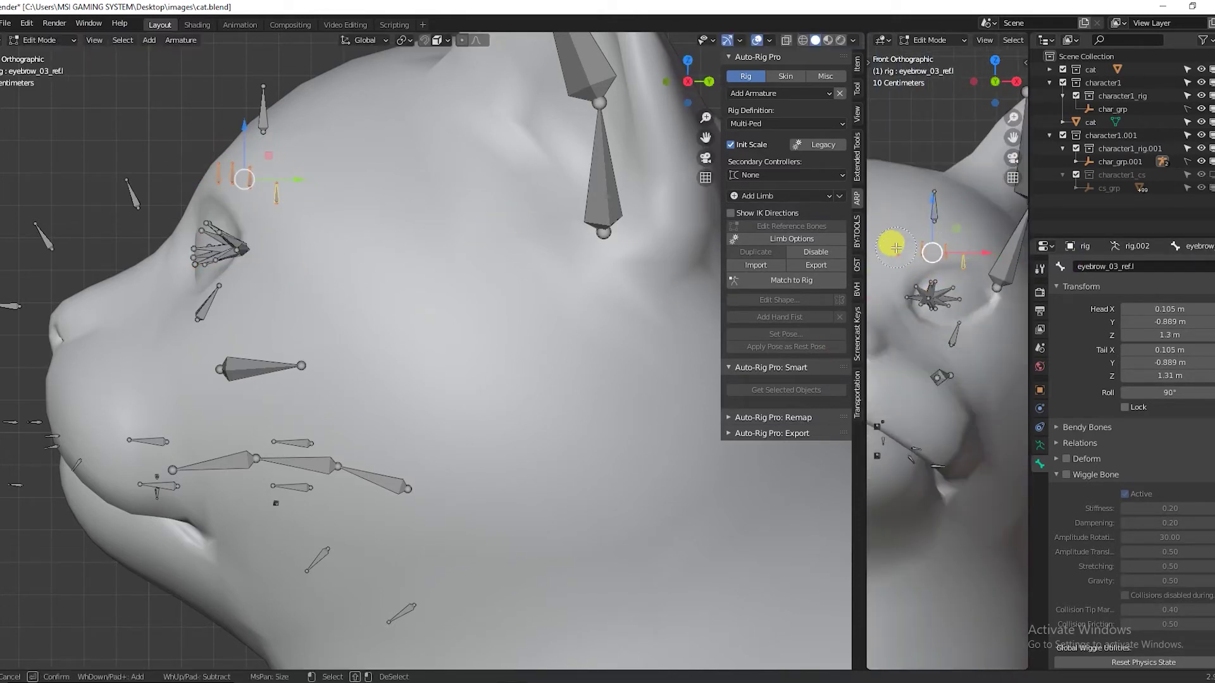
{"action": "scroll", "coordinate": [911, 256], "scroll_direction": "down", "scroll_amount": 4}
{"action": "key", "text": "g"}
{"action": "left_click", "coordinate": [956, 273]}
{"action": "key", "text": "r"}
{"action": "left_click", "coordinate": [984, 321]}
Widen the front-view viewport and move and scale the ear bones to fit the ear from the front.
{"action": "right_click", "coordinate": [984, 318]}
{"action": "middle_click_drag", "start_coordinate": [985, 317], "coordinate": [939, 365], "text": "shift"}
{"action": "right_click", "coordinate": [955, 331]}
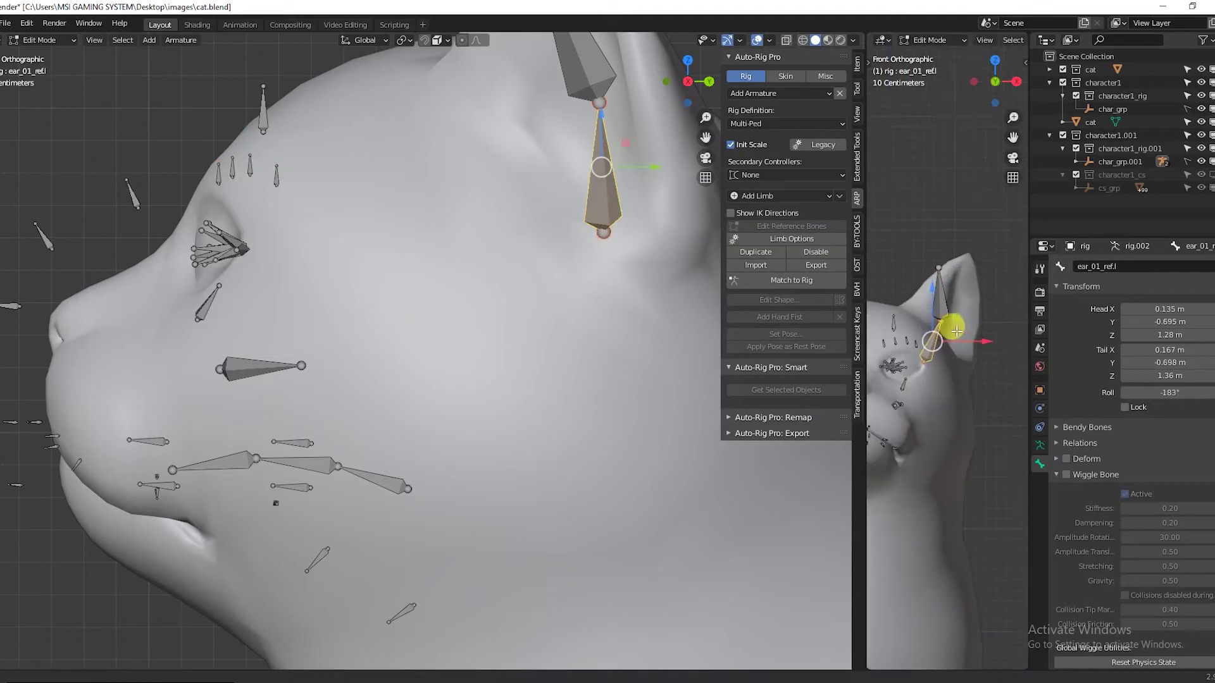
{"action": "left_click_drag", "start_coordinate": [865, 348], "coordinate": [734, 357]}
{"action": "scroll", "coordinate": [862, 353], "scroll_direction": "up", "scroll_amount": 2}
{"action": "key", "text": "g"}
{"action": "left_click", "coordinate": [892, 321]}
{"action": "key", "text": "s"}
{"action": "left_click", "coordinate": [951, 396]}
{"action": "right_click", "coordinate": [932, 289]}
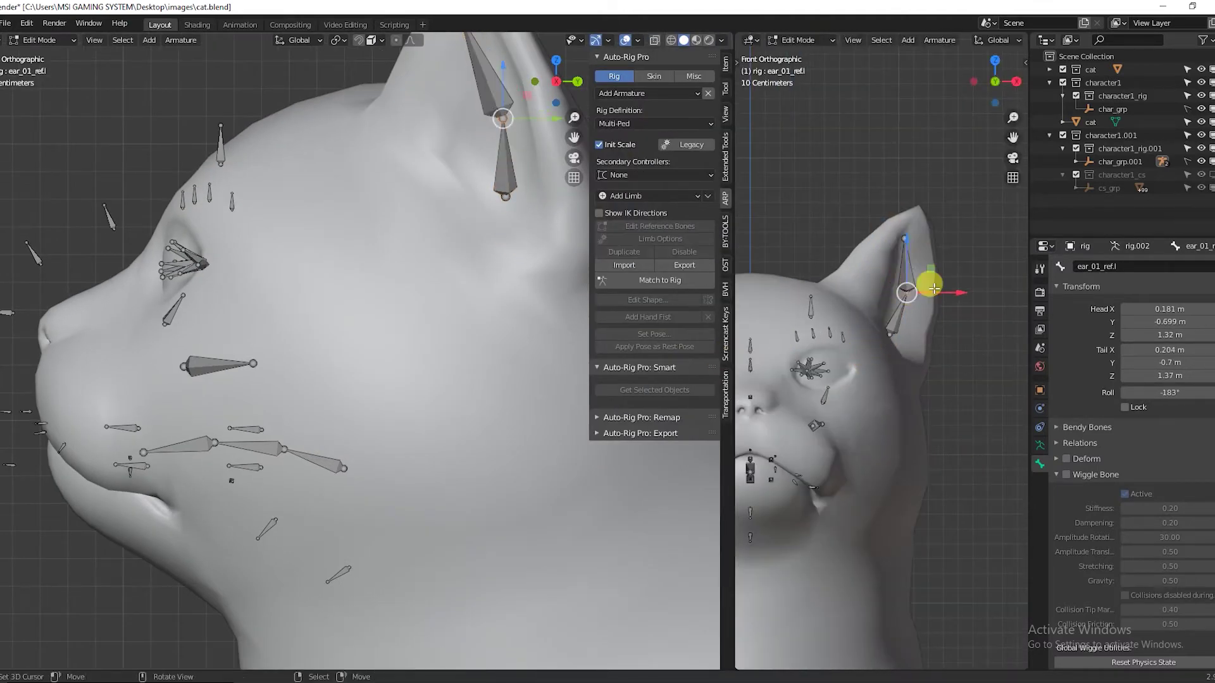
{"action": "scroll", "coordinate": [567, 274], "scroll_direction": "down", "scroll_amount": 1}
Move the cheek inflate and cheek smile bones outward and down onto the cat's cheek.
{"action": "right_click", "coordinate": [235, 360]}
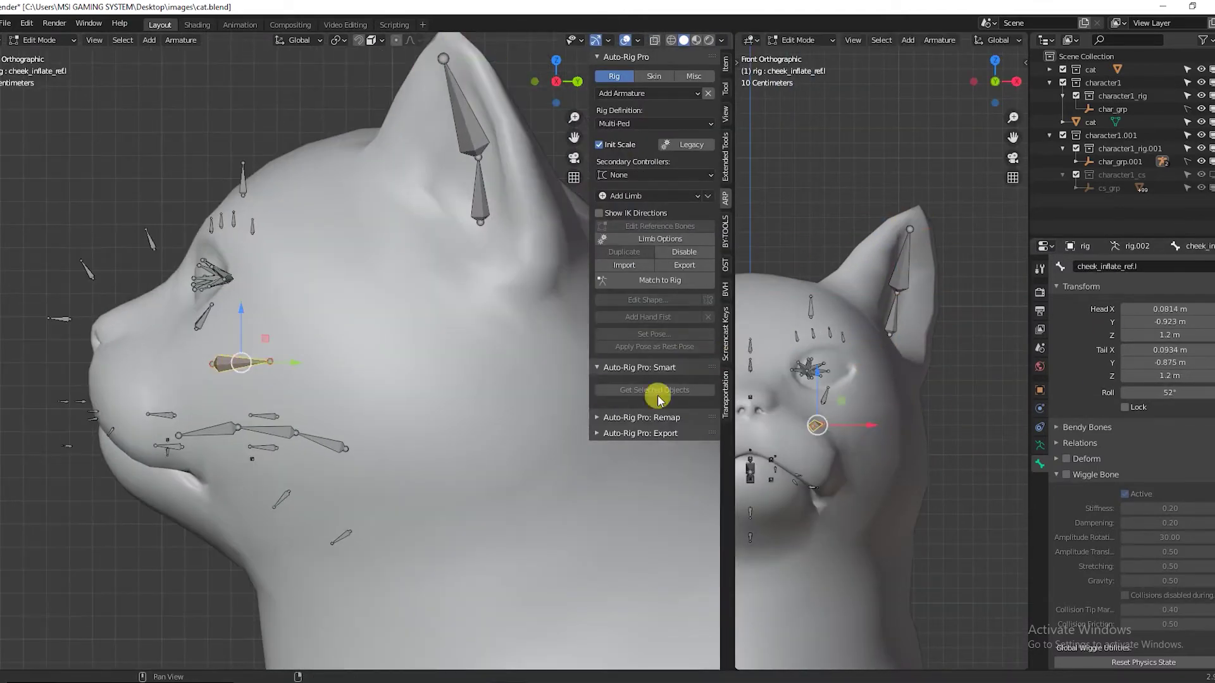
{"action": "scroll", "coordinate": [871, 429], "scroll_direction": "up", "scroll_amount": 3}
{"action": "key", "text": "g"}
{"action": "left_click", "coordinate": [959, 480]}
{"action": "right_click", "coordinate": [775, 428]}
{"action": "key", "text": "g"}
{"action": "left_click", "coordinate": [860, 465]}
{"action": "scroll", "coordinate": [848, 500], "scroll_direction": "down", "scroll_amount": 3}
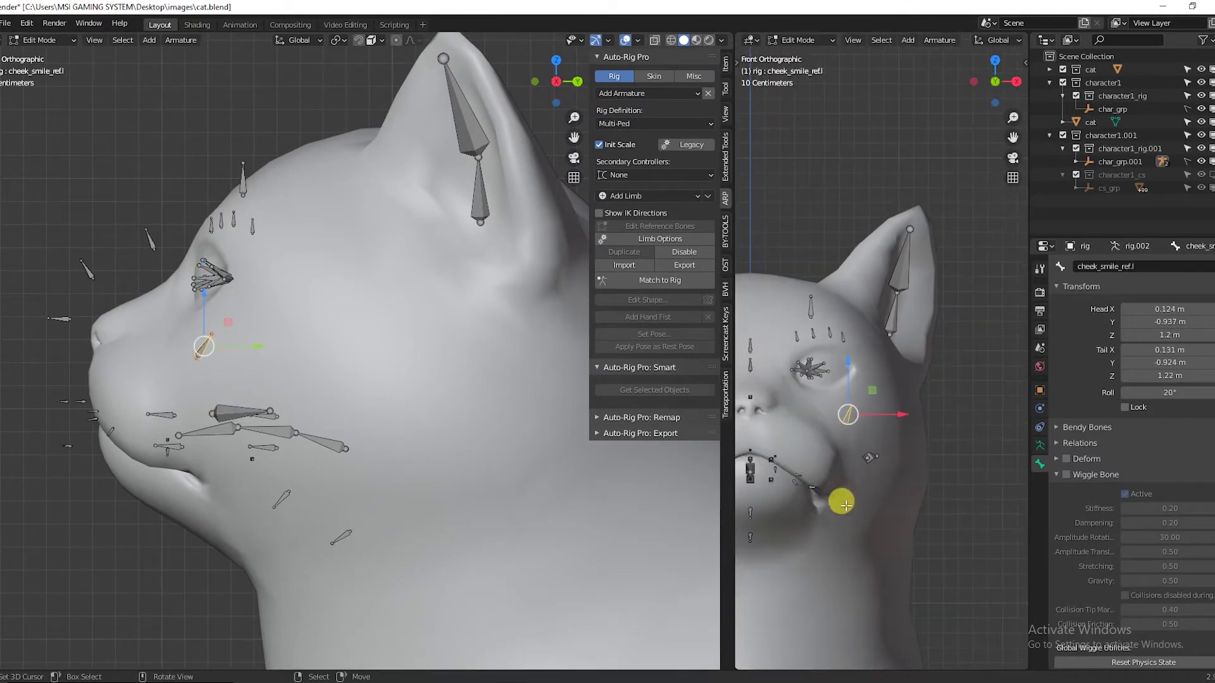
Select the three tongue bones and reposition them together inside the cat's mouth.
{"action": "middle_click_drag", "start_coordinate": [817, 484], "coordinate": [934, 489], "text": "shift"}
{"action": "scroll", "coordinate": [209, 440], "scroll_direction": "up", "scroll_amount": 3}
{"action": "right_click", "coordinate": [421, 441]}
{"action": "right_click", "coordinate": [316, 418], "text": "shift"}
{"action": "right_click", "coordinate": [238, 423], "text": "shift"}
{"action": "scroll", "coordinate": [354, 437], "scroll_direction": "down", "scroll_amount": 1}
{"action": "key", "text": "g"}
{"action": "left_click", "coordinate": [472, 489]}
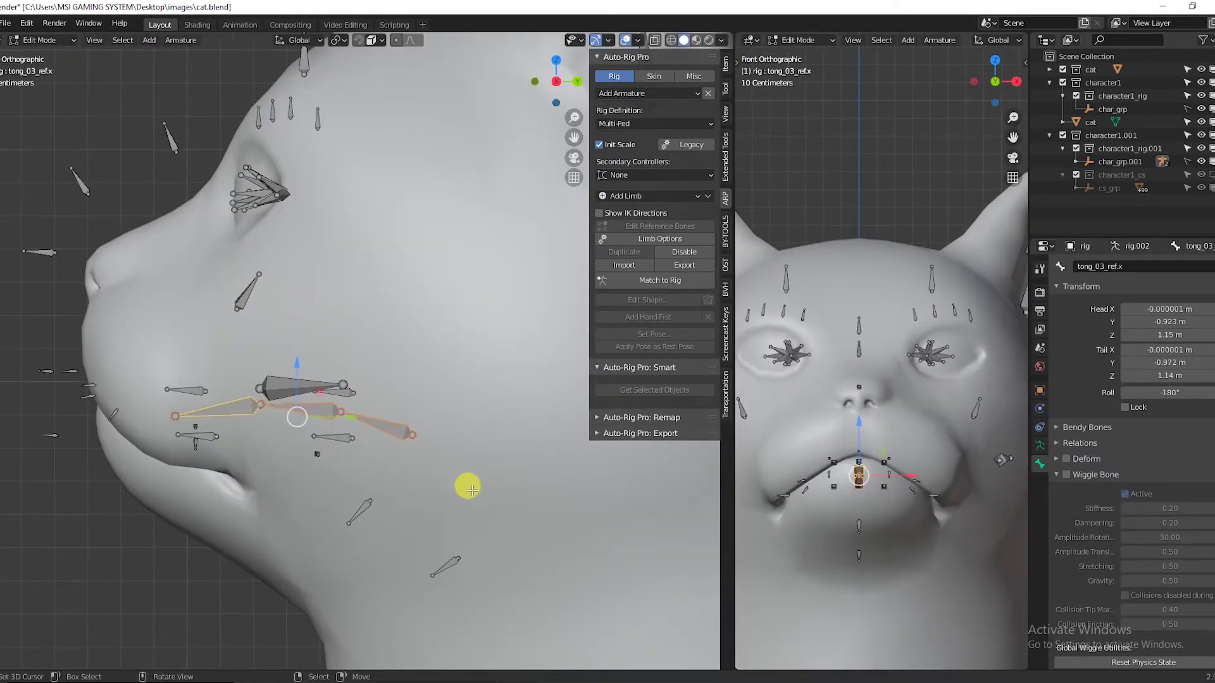
Hide the left cheek inflate and left cheek smile bones.
{"action": "right_click", "coordinate": [279, 388]}
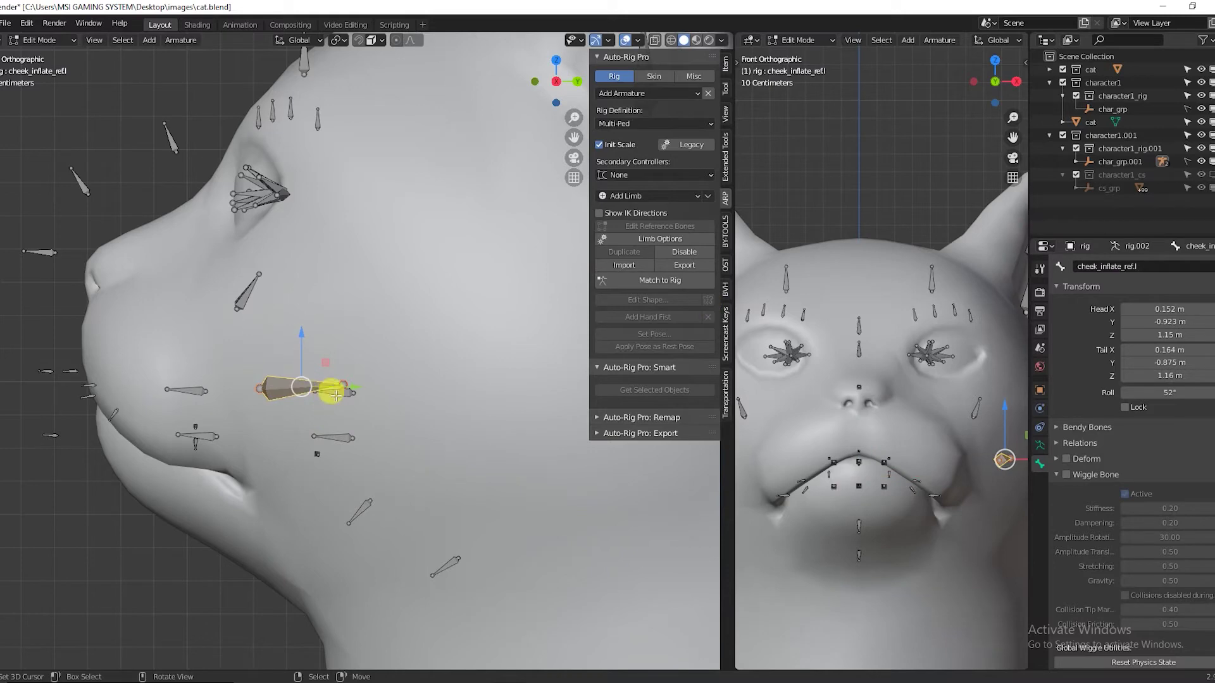
{"action": "right_click", "coordinate": [972, 416], "text": "shift"}
{"action": "key", "text": "h"}
Move the three nose bones down and back so they sit along the cat's nose bridge and tip.
{"action": "right_click", "coordinate": [172, 139]}
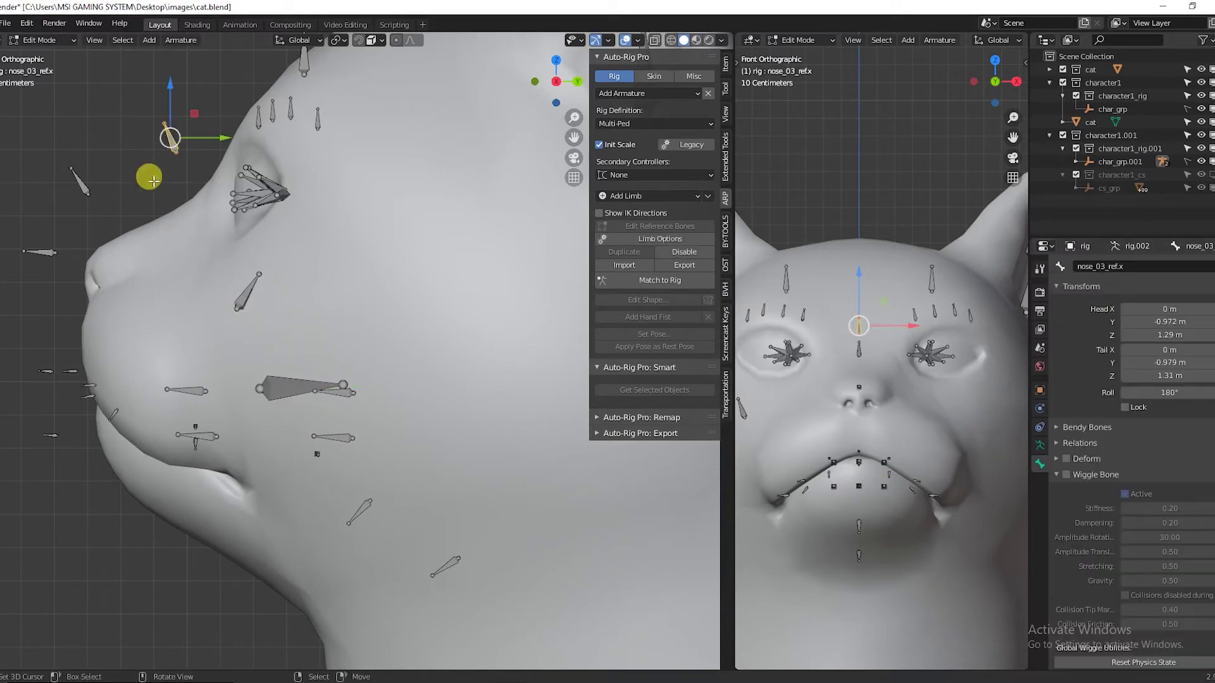
{"action": "key", "text": "g"}
{"action": "left_click", "coordinate": [222, 285]}
{"action": "right_click", "coordinate": [85, 185]}
{"action": "key", "text": "g"}
{"action": "left_click", "coordinate": [148, 243]}
{"action": "right_click", "coordinate": [42, 252]}
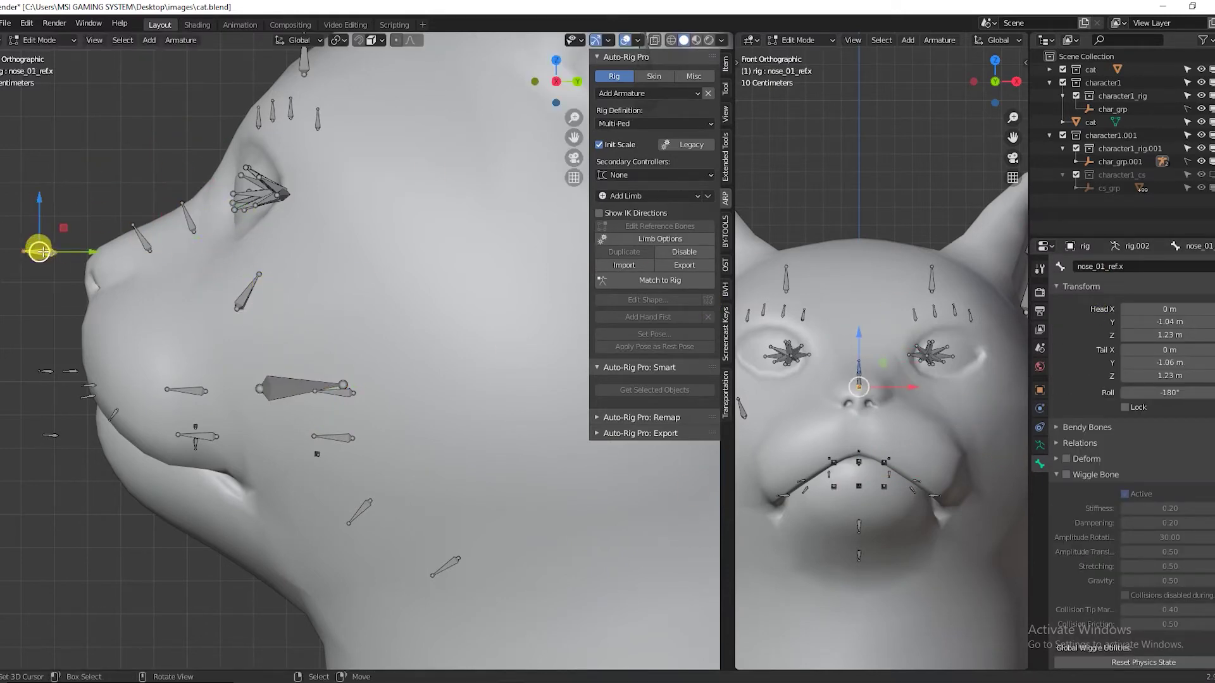
{"action": "scroll", "coordinate": [245, 207], "scroll_direction": "down", "scroll_amount": 2}
Hide the right cheek smile bone and the eyebrow, eye and nose bones.
{"action": "right_click", "coordinate": [282, 308]}
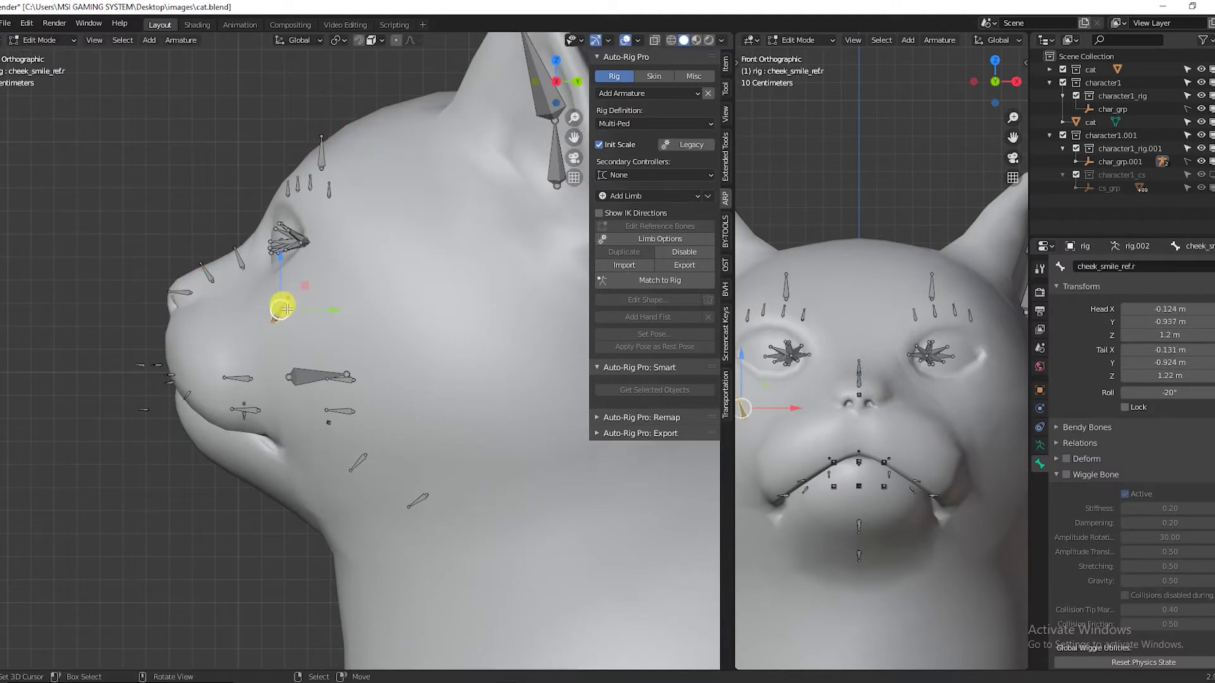
{"action": "key", "text": "h"}
{"action": "right_click", "coordinate": [169, 283]}
{"action": "key", "text": "b"}
{"action": "left_click_drag", "start_coordinate": [274, 204], "coordinate": [342, 127]}
{"action": "key", "text": "b"}
{"action": "left_click_drag", "start_coordinate": [196, 272], "coordinate": [314, 219]}
{"action": "key", "text": "h"}
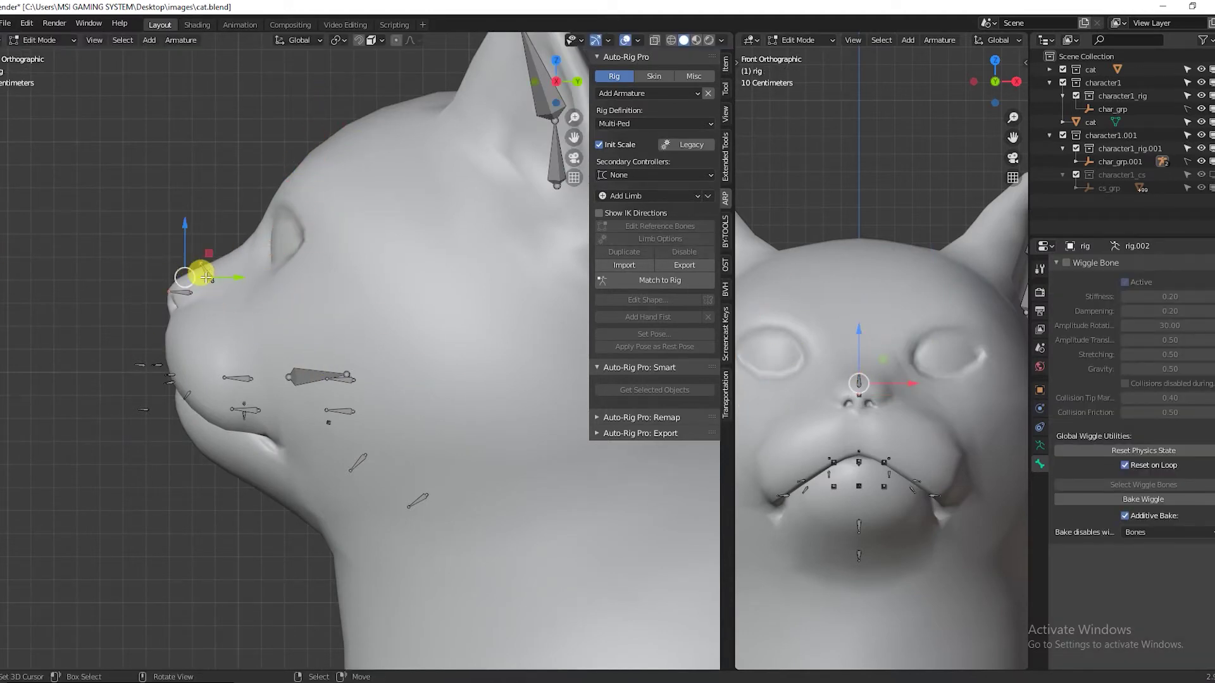
{"action": "right_click", "coordinate": [205, 278]}
{"action": "right_click", "coordinate": [193, 289], "text": "shift"}
{"action": "key", "text": "h"}
Move the two chin bones forward onto the cat's chin and hide them.
{"action": "middle_click_drag", "start_coordinate": [334, 420], "coordinate": [333, 336], "text": "shift"}
{"action": "scroll", "coordinate": [333, 336], "scroll_direction": "up", "scroll_amount": 1}
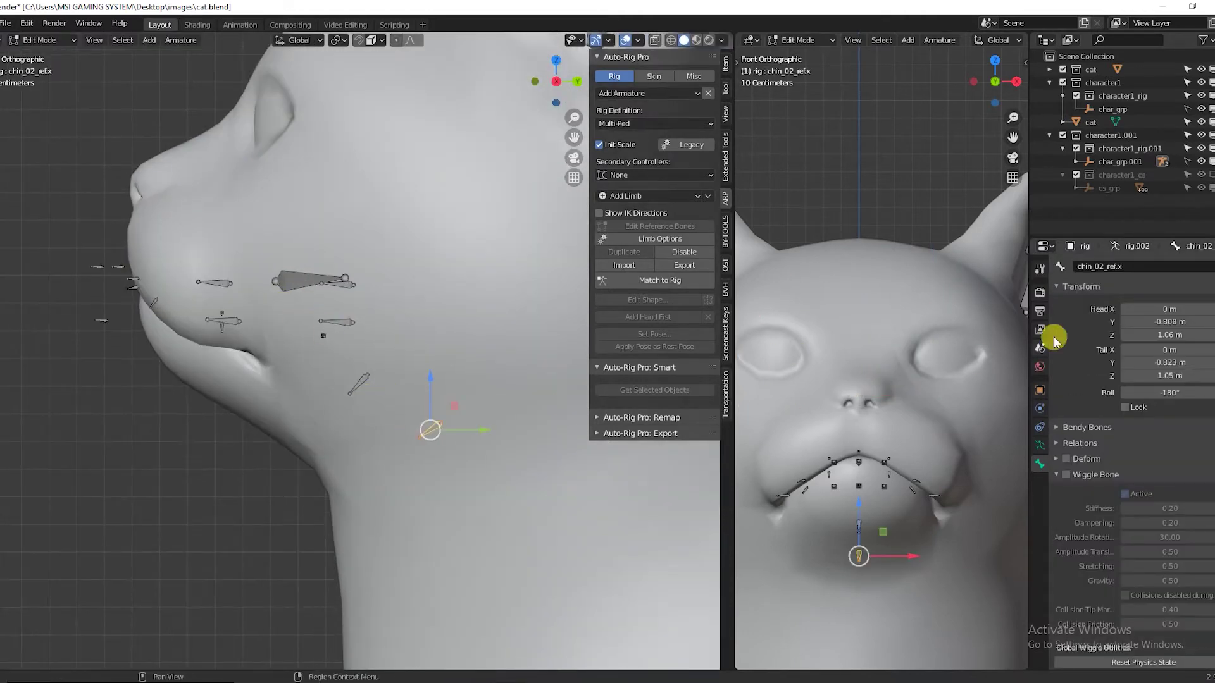
{"action": "right_click", "coordinate": [359, 385]}
{"action": "right_click_drag", "start_coordinate": [430, 430], "coordinate": [289, 445]}
{"action": "right_click_drag", "start_coordinate": [360, 385], "coordinate": [224, 412]}
{"action": "right_click_drag", "start_coordinate": [224, 412], "coordinate": [231, 415]}
{"action": "left_click", "coordinate": [231, 414]}
Hide the right cheek inflate bone.
{"action": "scroll", "coordinate": [339, 344], "scroll_direction": "up", "scroll_amount": 2}
{"action": "left_click", "coordinate": [334, 317]}
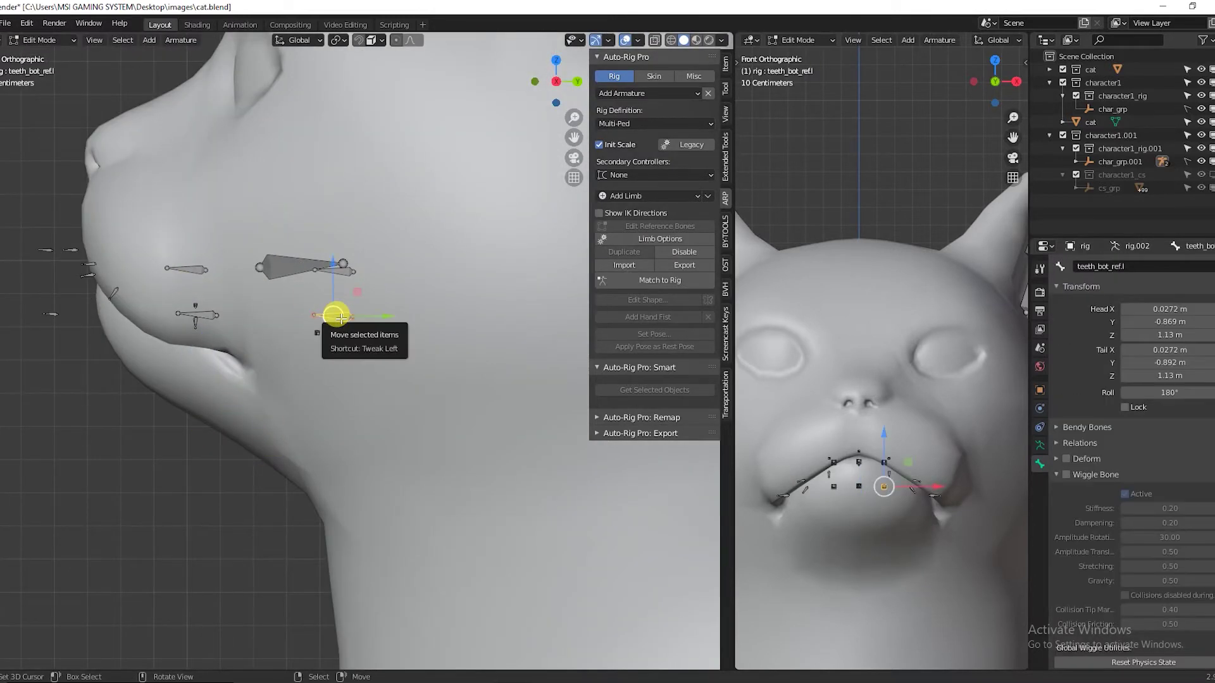
{"action": "right_click", "coordinate": [311, 261]}
{"action": "scroll", "coordinate": [884, 434], "scroll_direction": "down", "scroll_amount": 4}
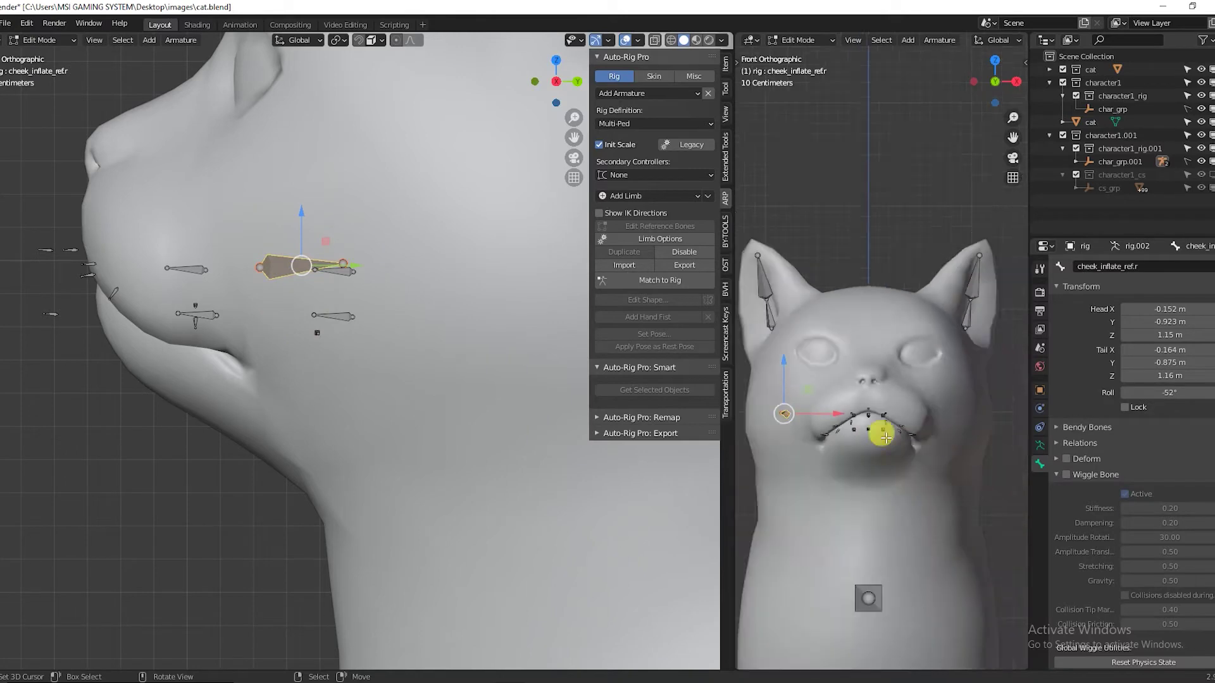
{"action": "scroll", "coordinate": [884, 434], "scroll_direction": "up", "scroll_amount": 3}
{"action": "key", "text": "h"}
Select the rear upper and lower teeth bones and move them forward to line up with the front teeth bones.
{"action": "left_click", "coordinate": [333, 315]}
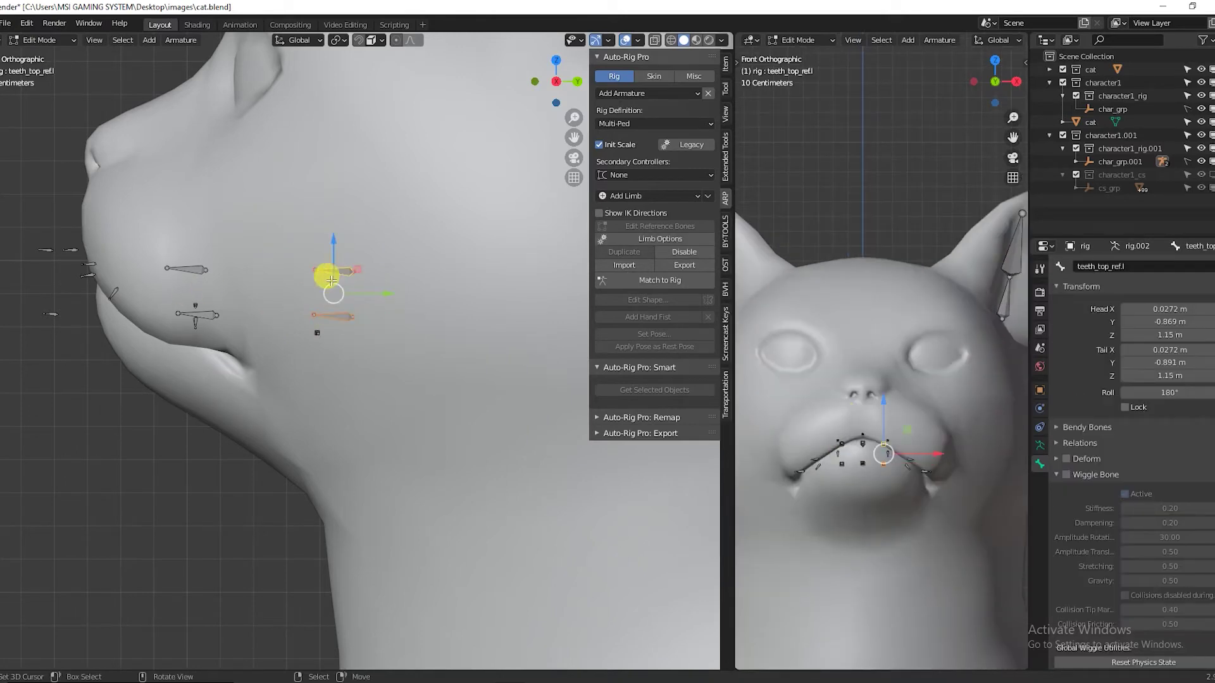
{"action": "left_click", "coordinate": [201, 313]}
{"action": "mouse_move", "coordinate": [207, 313]}
{"action": "middle_mouse_down"}
{"action": "mouse_move", "coordinate": [289, 365]}
{"action": "mouse_move", "coordinate": [284, 316]}
{"action": "mouse_move", "coordinate": [219, 329]}
{"action": "middle_mouse_up"}
{"action": "right_click", "coordinate": [335, 264]}
{"action": "right_click", "coordinate": [335, 313], "text": "shift"}
{"action": "right_click", "coordinate": [337, 336], "text": "shift"}
{"action": "right_click", "coordinate": [337, 272], "text": "shift"}
{"action": "key", "text": "KP_3"}
{"action": "key", "text": "g"}
{"action": "left_click", "coordinate": [188, 272]}
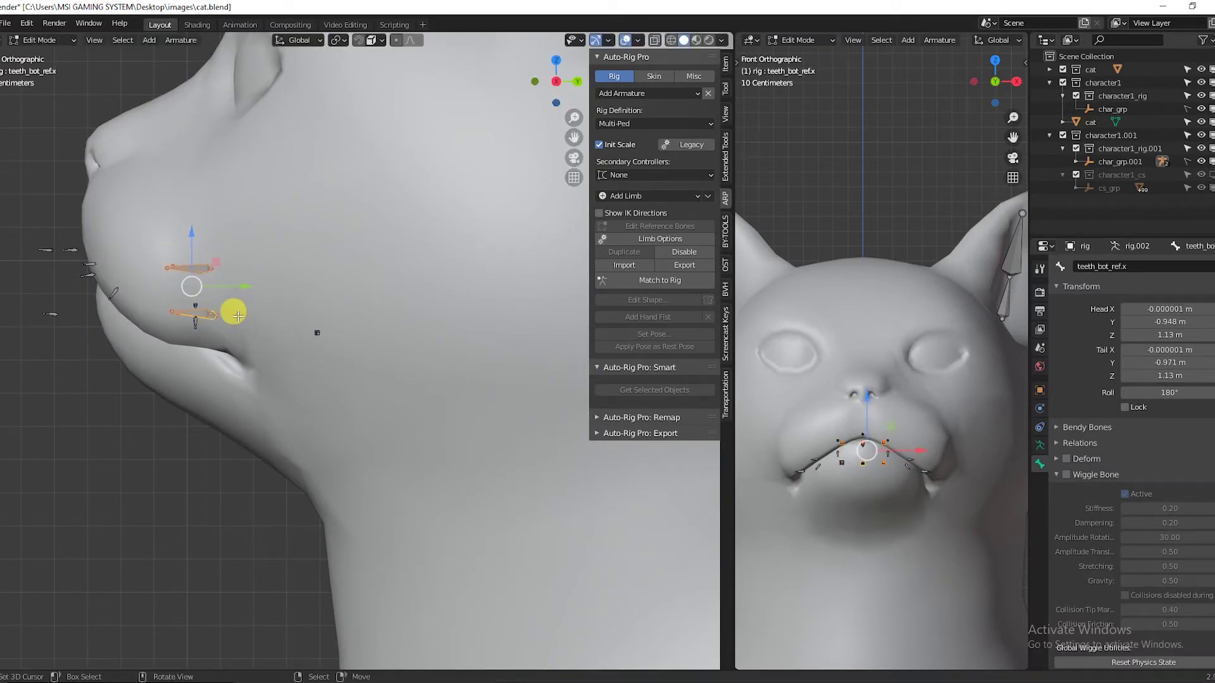
View the mouth from the front and move the left lip bones, including lips_bot_01_ref.l, to follow the mouth line.
{"action": "scroll", "coordinate": [233, 312], "scroll_direction": "up", "scroll_amount": 2}
{"action": "right_click", "coordinate": [130, 295]}
{"action": "right_click", "coordinate": [129, 289]}
{"action": "middle_click_drag", "start_coordinate": [133, 287], "coordinate": [373, 240]}
{"action": "scroll", "coordinate": [218, 258], "scroll_direction": "down", "scroll_amount": 3}
{"action": "key", "text": "KP_1"}
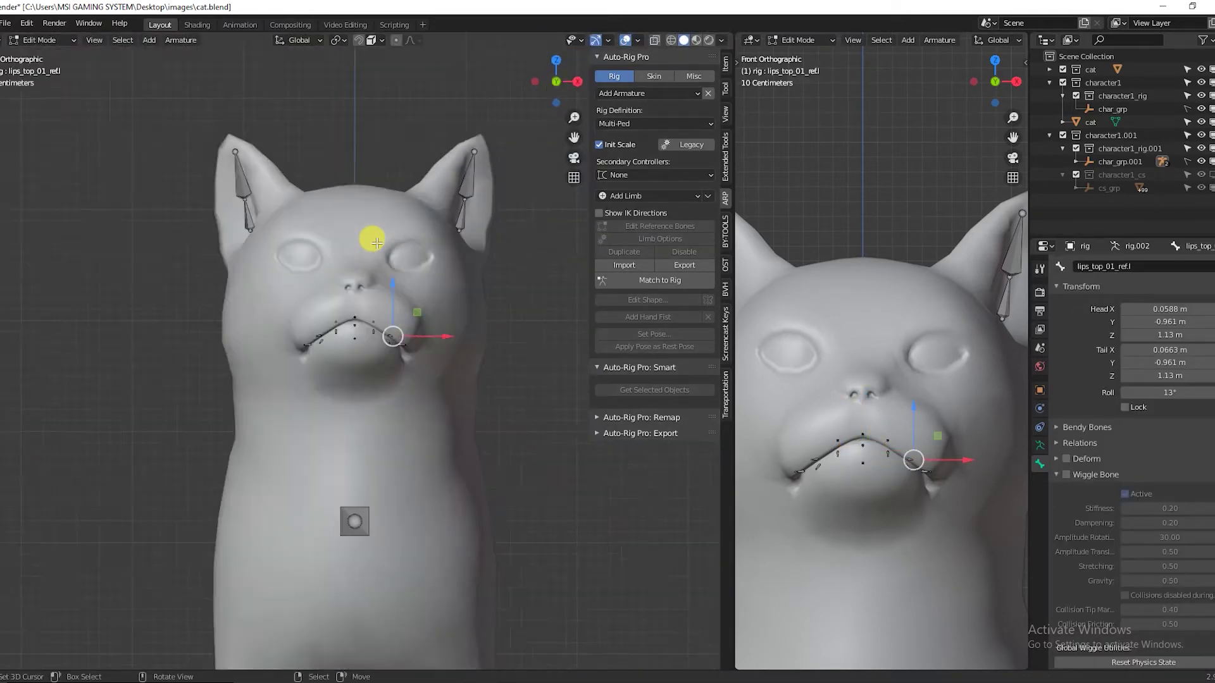
{"action": "scroll", "coordinate": [393, 259], "scroll_direction": "up", "scroll_amount": 5}
{"action": "right_click", "coordinate": [475, 344]}
{"action": "scroll", "coordinate": [494, 349], "scroll_direction": "up", "scroll_amount": 1}
{"action": "middle_click_drag", "start_coordinate": [508, 354], "coordinate": [408, 339], "text": "shift"}
{"action": "key", "text": "g"}
{"action": "left_click", "coordinate": [399, 355]}
{"action": "right_click", "coordinate": [355, 307]}
{"action": "right_click", "coordinate": [348, 302]}
{"action": "key", "text": "g"}
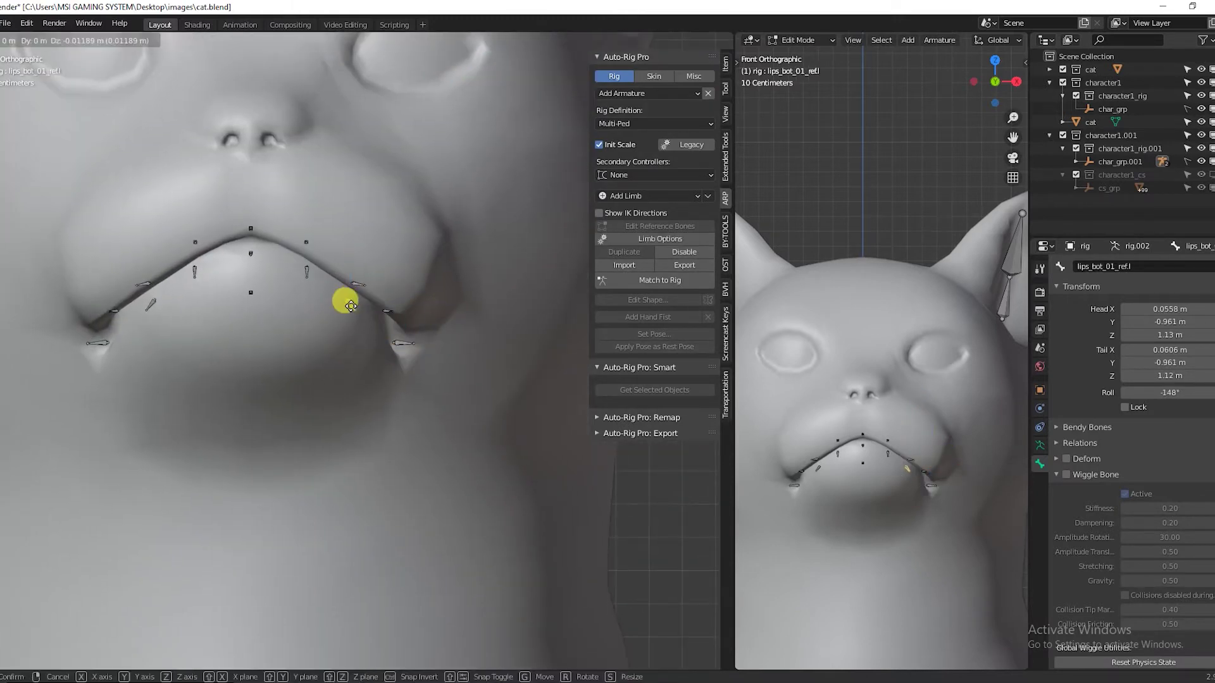
{"action": "left_click", "coordinate": [355, 312]}
Move and rotate the right lower lip bone lips_bot_01_ref.r to sit just under the mouth line.
{"action": "right_click", "coordinate": [306, 270]}
{"action": "right_click", "coordinate": [143, 311]}
{"action": "key", "text": "g"}
{"action": "left_click", "coordinate": [134, 316]}
{"action": "right_click", "coordinate": [142, 313]}
{"action": "key", "text": "r"}
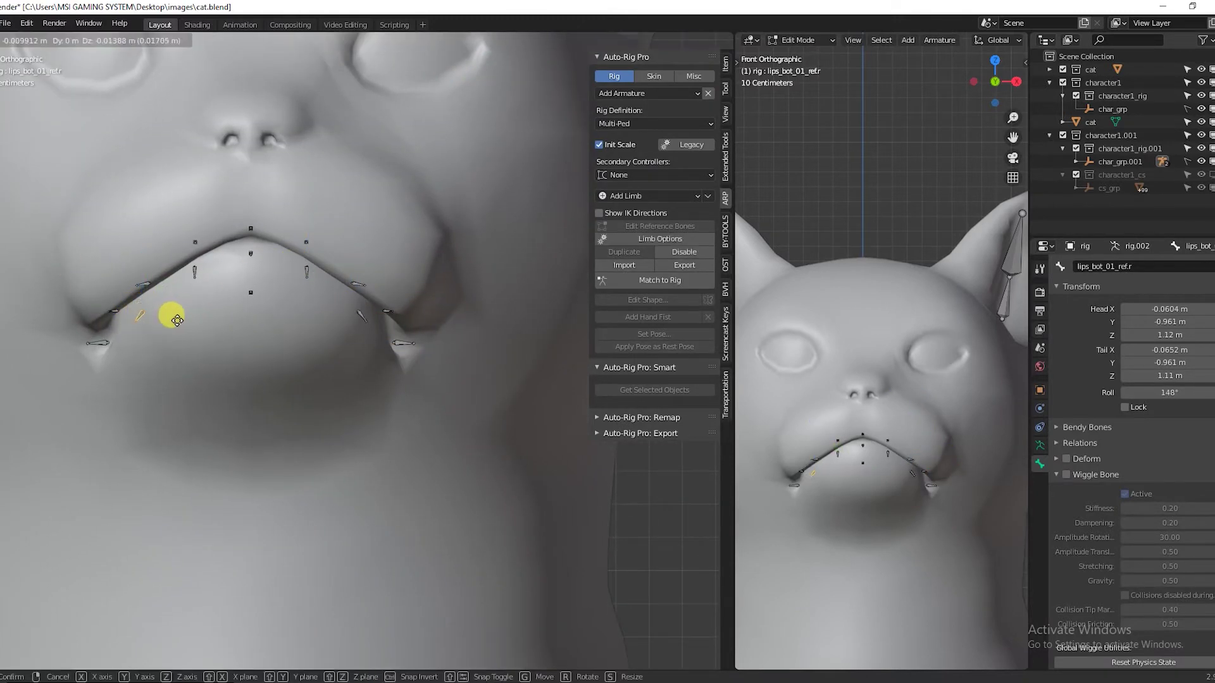
{"action": "left_click", "coordinate": [175, 317]}
Move the right upper lip bone slightly up and the right mini lip-corner bone outward toward the mouth corner.
{"action": "right_click", "coordinate": [145, 284]}
{"action": "key", "text": "g"}
{"action": "left_click", "coordinate": [142, 279]}
{"action": "right_click", "coordinate": [114, 311]}
{"action": "key", "text": "g"}
{"action": "left_click_drag", "start_coordinate": [113, 315], "coordinate": [105, 310]}
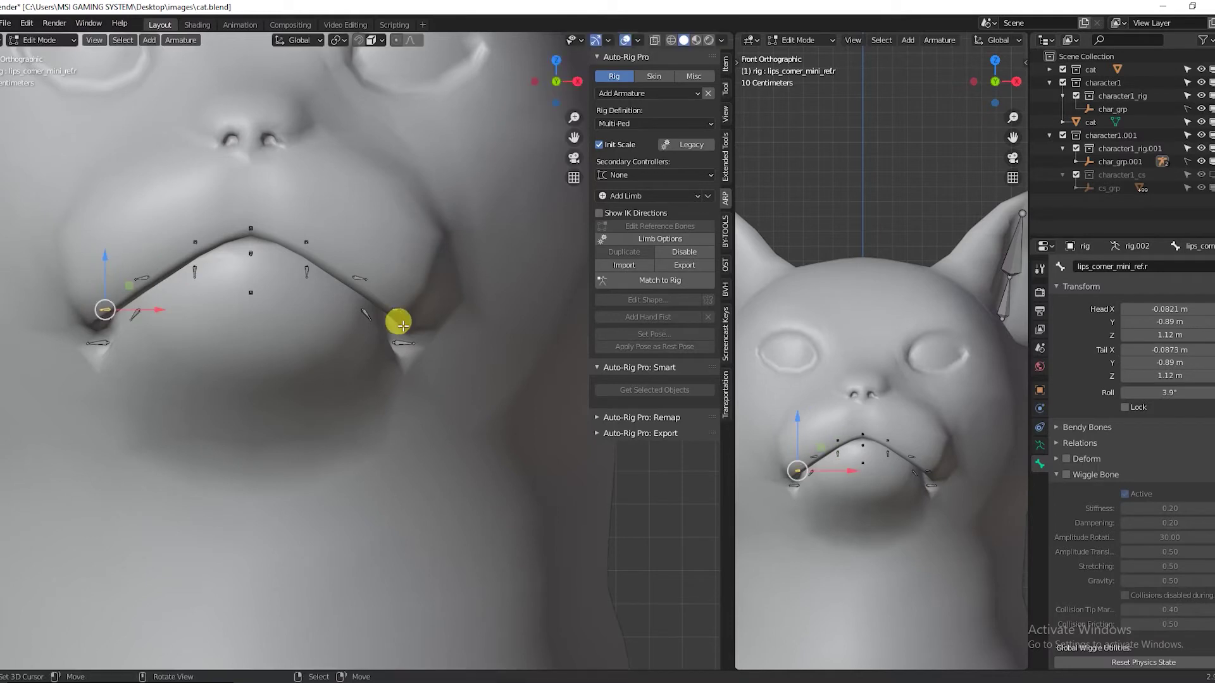
Show the second viewport from the right, widen it and move the lower pair of front lip bones onto the lips.
{"action": "key", "text": "KP_3"}
{"action": "scroll", "coordinate": [848, 456], "scroll_direction": "up", "scroll_amount": 5}
{"action": "middle_click_drag", "start_coordinate": [829, 480], "coordinate": [886, 250], "text": "shift"}
{"action": "left_click_drag", "start_coordinate": [734, 377], "coordinate": [501, 364]}
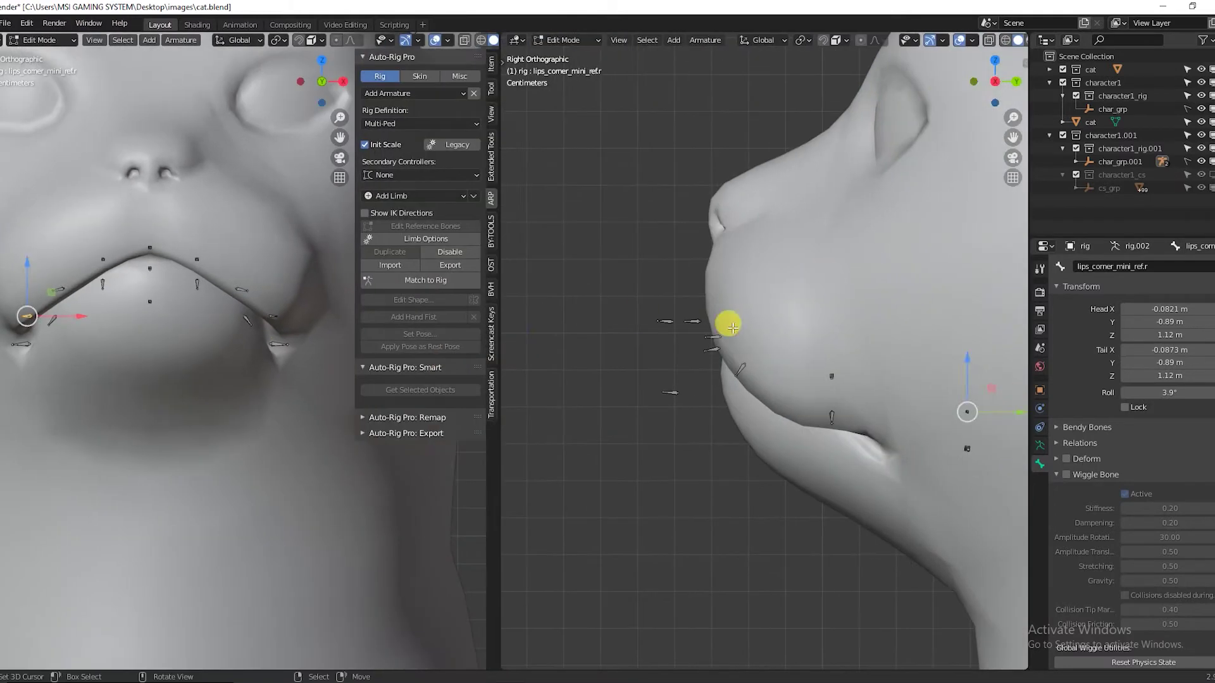
{"action": "right_click", "coordinate": [704, 338]}
{"action": "key", "text": "g"}
{"action": "left_click", "coordinate": [758, 362]}
{"action": "right_click", "coordinate": [713, 351]}
{"action": "key", "text": "g"}
{"action": "left_click", "coordinate": [728, 344]}
Move the centre top lip bone and the top and bottom lip roll bones back onto the front of the mouth.
{"action": "right_click", "coordinate": [694, 322]}
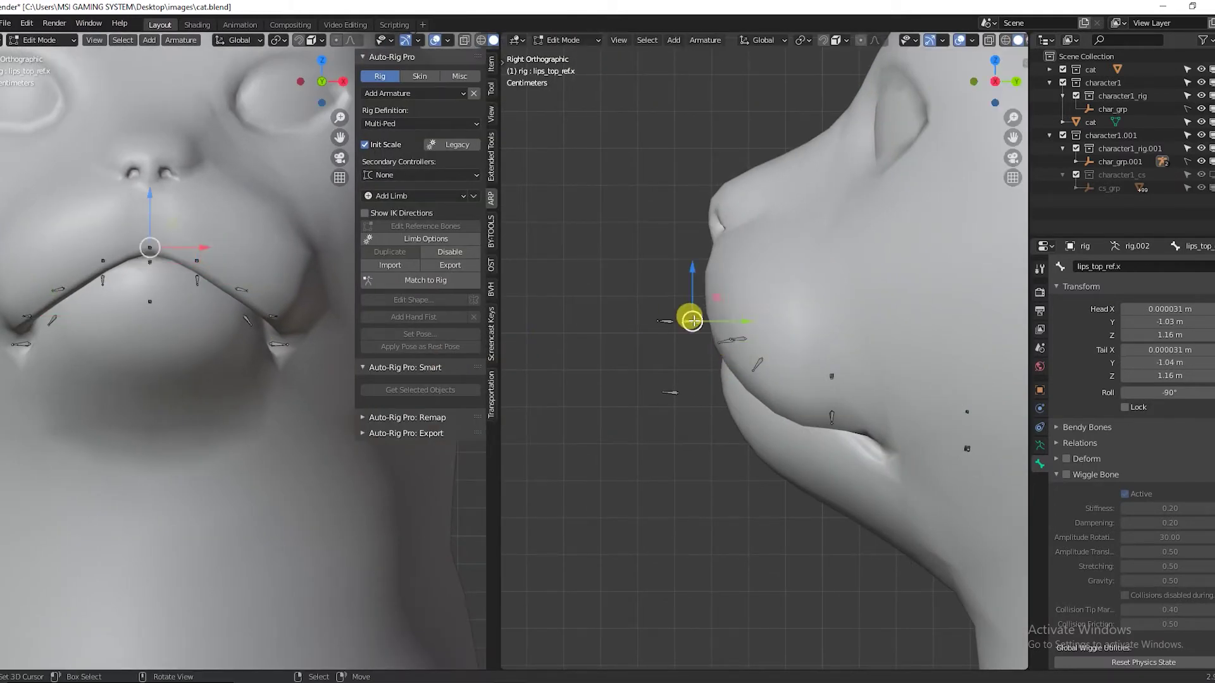
{"action": "key", "text": "g"}
{"action": "left_click", "coordinate": [724, 329]}
{"action": "right_click", "coordinate": [663, 322]}
{"action": "key", "text": "g"}
{"action": "left_click", "coordinate": [718, 327]}
{"action": "right_click", "coordinate": [670, 392]}
{"action": "key", "text": "g"}
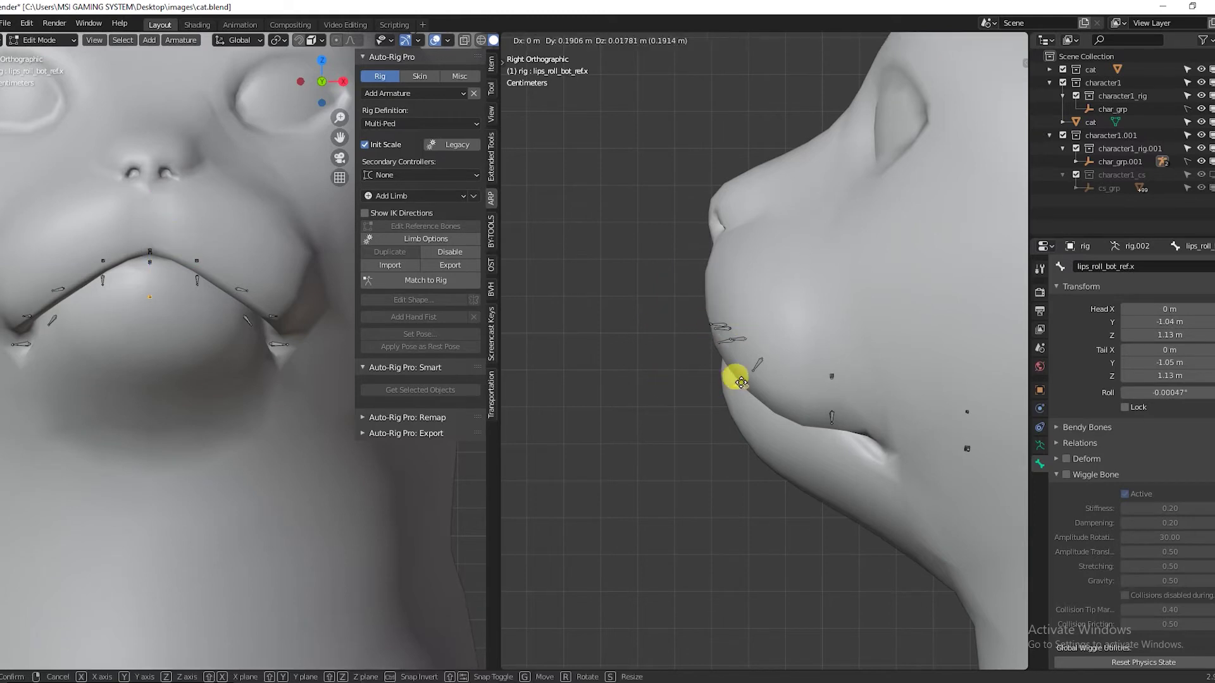
{"action": "left_click", "coordinate": [739, 371]}
{"action": "right_click", "coordinate": [51, 320]}
{"action": "left_click", "coordinate": [250, 323]}
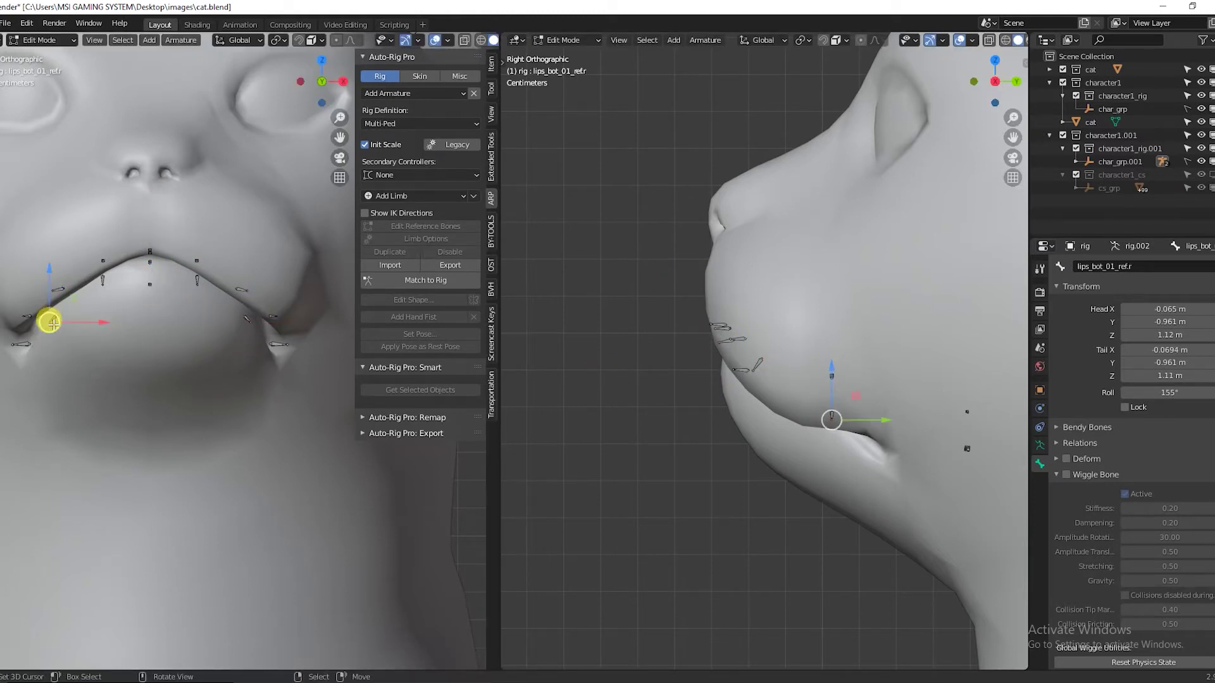
{"action": "left_click", "coordinate": [272, 334]}
{"action": "scroll", "coordinate": [271, 336], "scroll_direction": "down", "scroll_amount": 5}
{"action": "scroll", "coordinate": [726, 336], "scroll_direction": "down", "scroll_amount": 2}
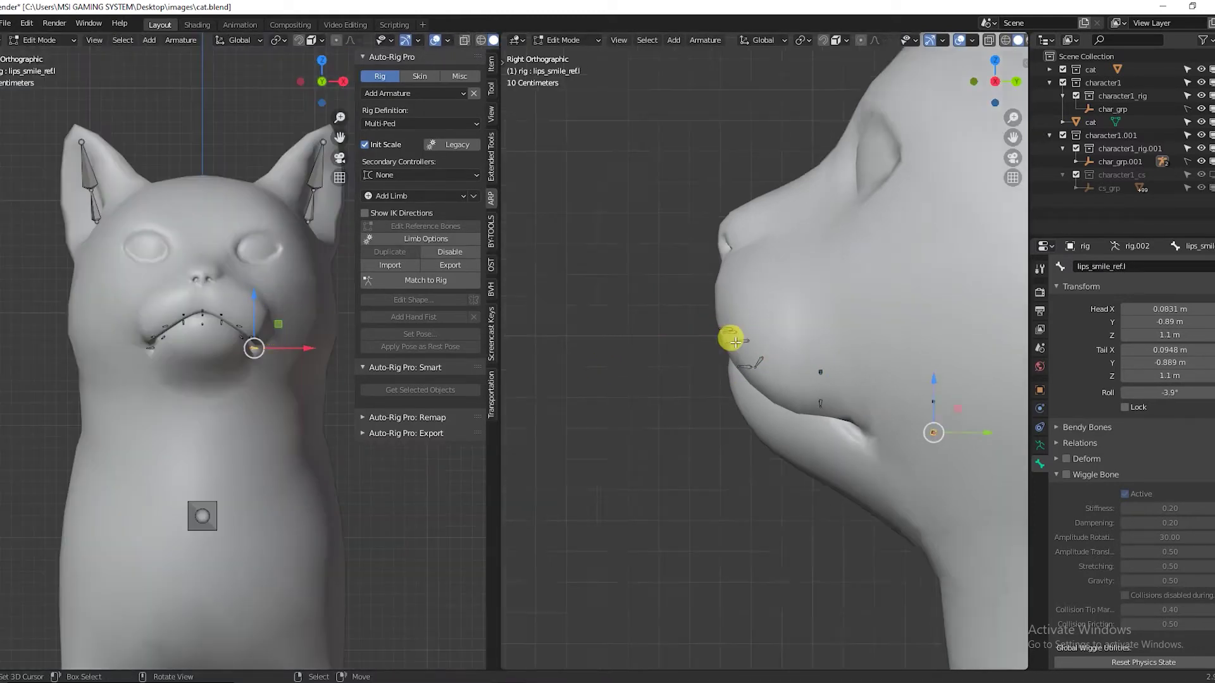
Move the left upper lip bone lips_top_01_ref.l forward in side view and outward in front view onto the lip.
{"action": "right_click", "coordinate": [814, 367]}
{"action": "scroll", "coordinate": [823, 372], "scroll_direction": "up", "scroll_amount": 2}
{"action": "middle_click_drag", "start_coordinate": [834, 378], "coordinate": [849, 404]}
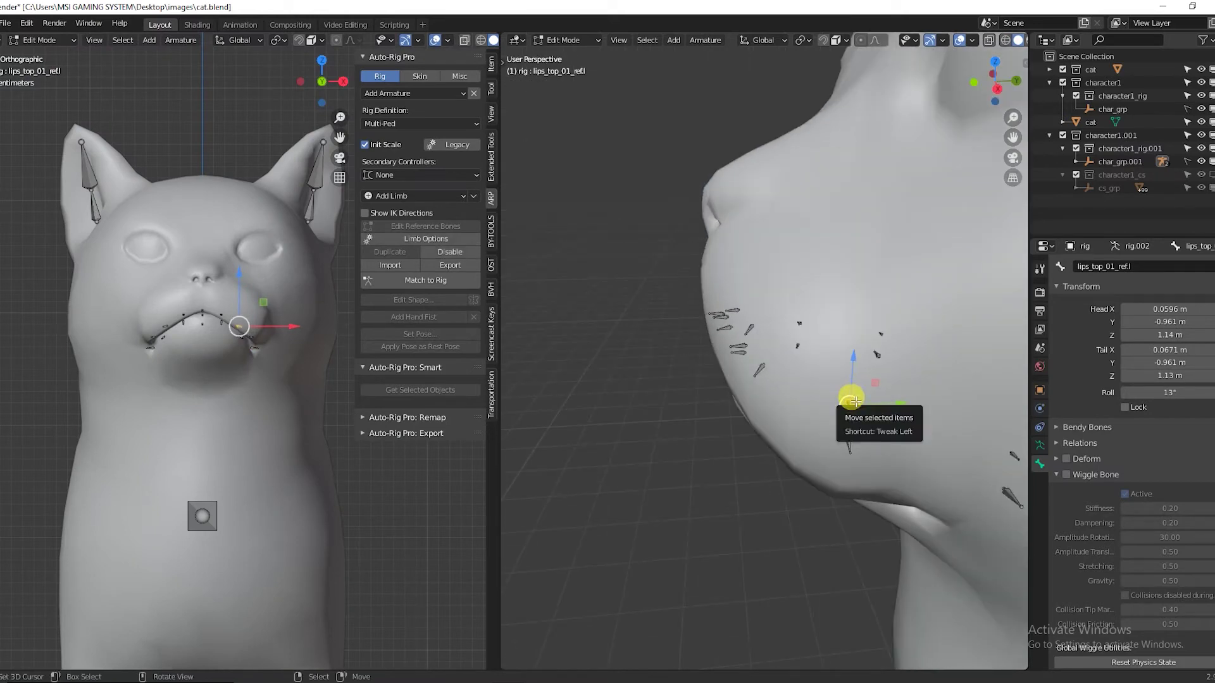
{"action": "key", "text": "KP_3"}
{"action": "key", "text": "g"}
{"action": "left_click", "coordinate": [776, 422]}
{"action": "scroll", "coordinate": [246, 333], "scroll_direction": "up", "scroll_amount": 3}
{"action": "key", "text": "g"}
{"action": "left_click", "coordinate": [259, 325]}
{"action": "scroll", "coordinate": [214, 373], "scroll_direction": "up", "scroll_amount": 3}
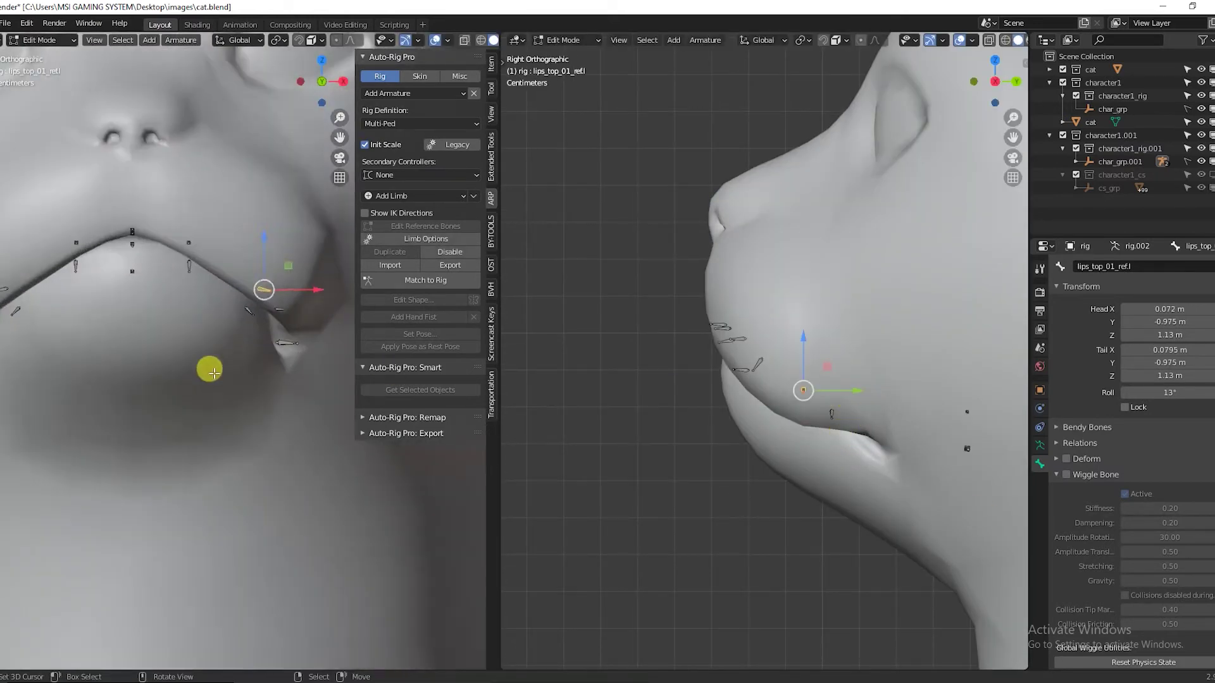
Move the left mini lip-corner and lip smile bones forward to the corner of the mouth in side view.
{"action": "right_click", "coordinate": [278, 310]}
{"action": "key", "text": "g"}
{"action": "left_click", "coordinate": [954, 451]}
{"action": "right_click", "coordinate": [295, 341]}
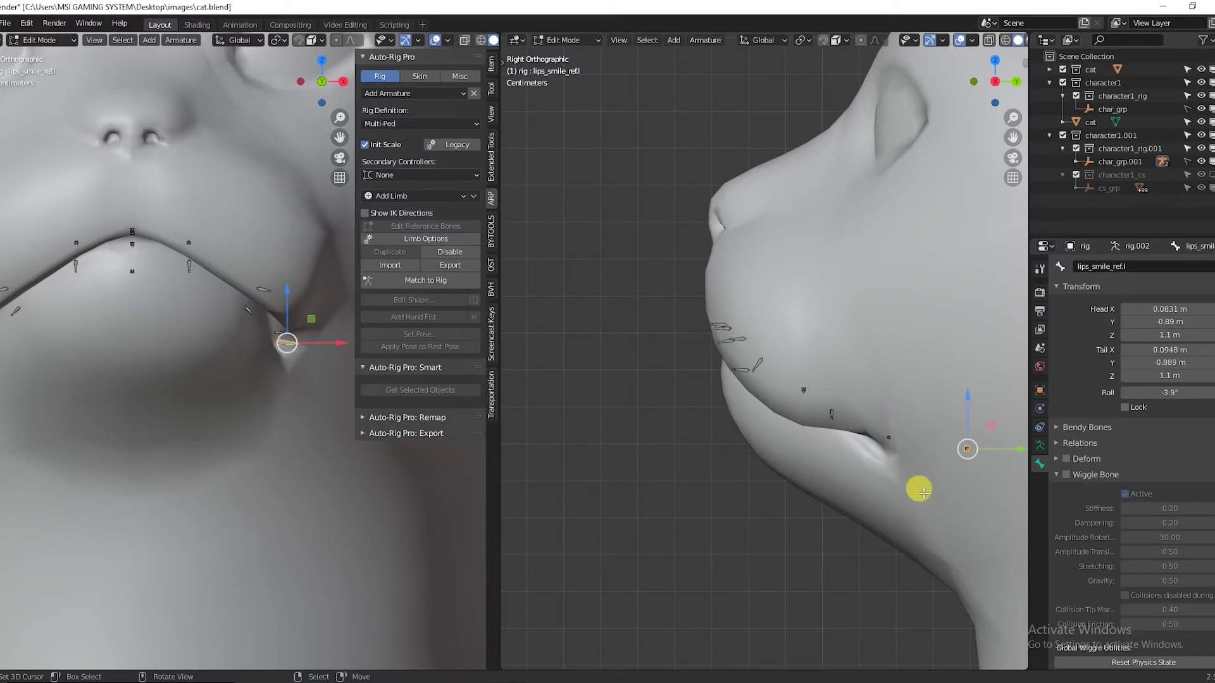
{"action": "left_click", "coordinate": [279, 332]}
{"action": "scroll", "coordinate": [266, 327], "scroll_direction": "down", "scroll_amount": 5}
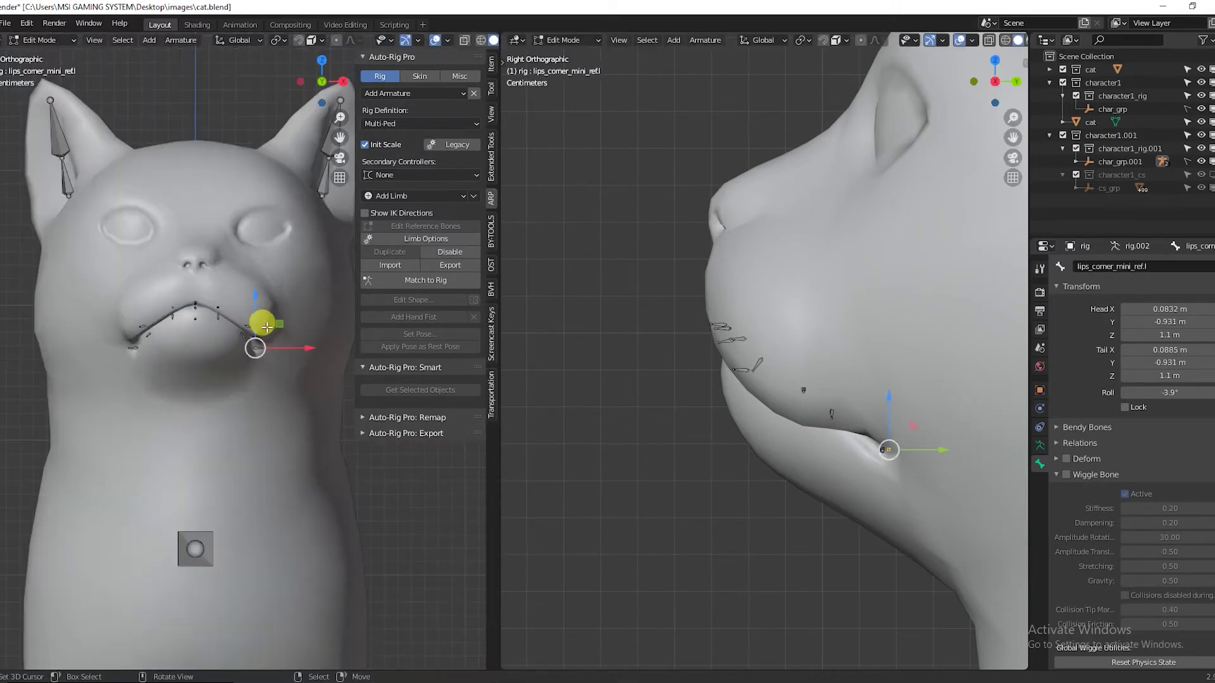
Reveal all hidden bones and display the side view in wireframe.
{"action": "scroll", "coordinate": [550, 247], "scroll_direction": "down", "scroll_amount": 13}
{"action": "key", "text": "alt+h"}
{"action": "scroll", "coordinate": [605, 273], "scroll_direction": "up", "scroll_amount": 8}
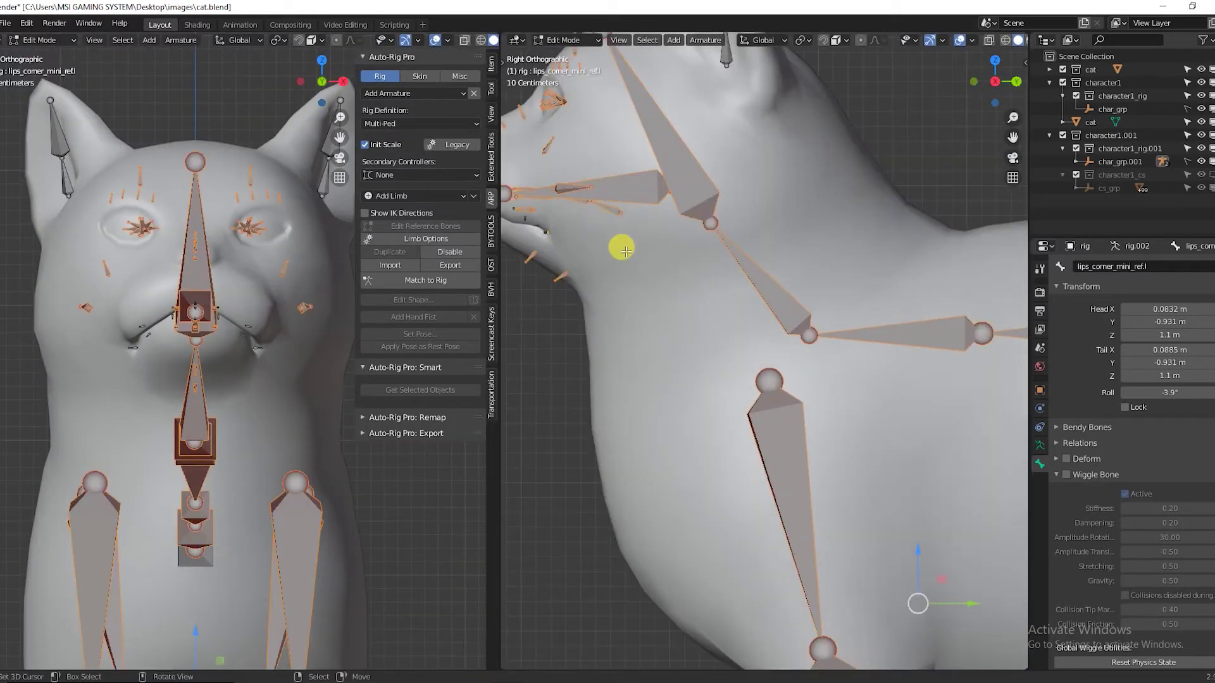
{"action": "scroll", "coordinate": [636, 240], "scroll_direction": "down", "scroll_amount": 3}
{"action": "scroll", "coordinate": [659, 227], "scroll_direction": "up", "scroll_amount": 2}
{"action": "right_click", "coordinate": [682, 202]}
{"action": "key", "text": "z"}
{"action": "key", "text": "z"}
Move the jaw bone's rear joint down and back toward the base of the head.
{"action": "right_click", "coordinate": [693, 212]}
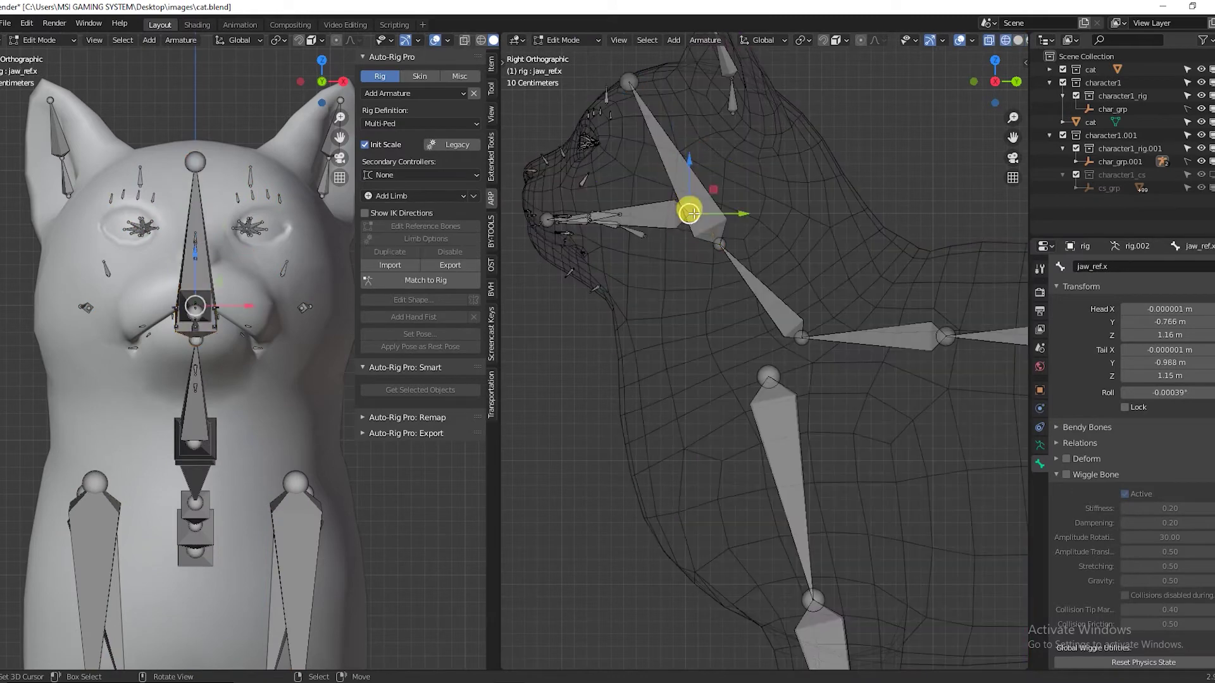
{"action": "key", "text": "g"}
{"action": "left_click", "coordinate": [721, 249]}
{"action": "mouse_move", "coordinate": [726, 253]}
{"action": "left_mouse_down"}
{"action": "mouse_move", "coordinate": [686, 271]}
{"action": "mouse_move", "coordinate": [731, 270]}
{"action": "left_mouse_up"}
Try to raise the joint between the upper and lower front-leg bones in side view.
{"action": "scroll", "coordinate": [781, 496], "scroll_direction": "down", "scroll_amount": 5}
{"action": "scroll", "coordinate": [643, 331], "scroll_direction": "up", "scroll_amount": 2}
{"action": "left_click", "coordinate": [642, 332]}
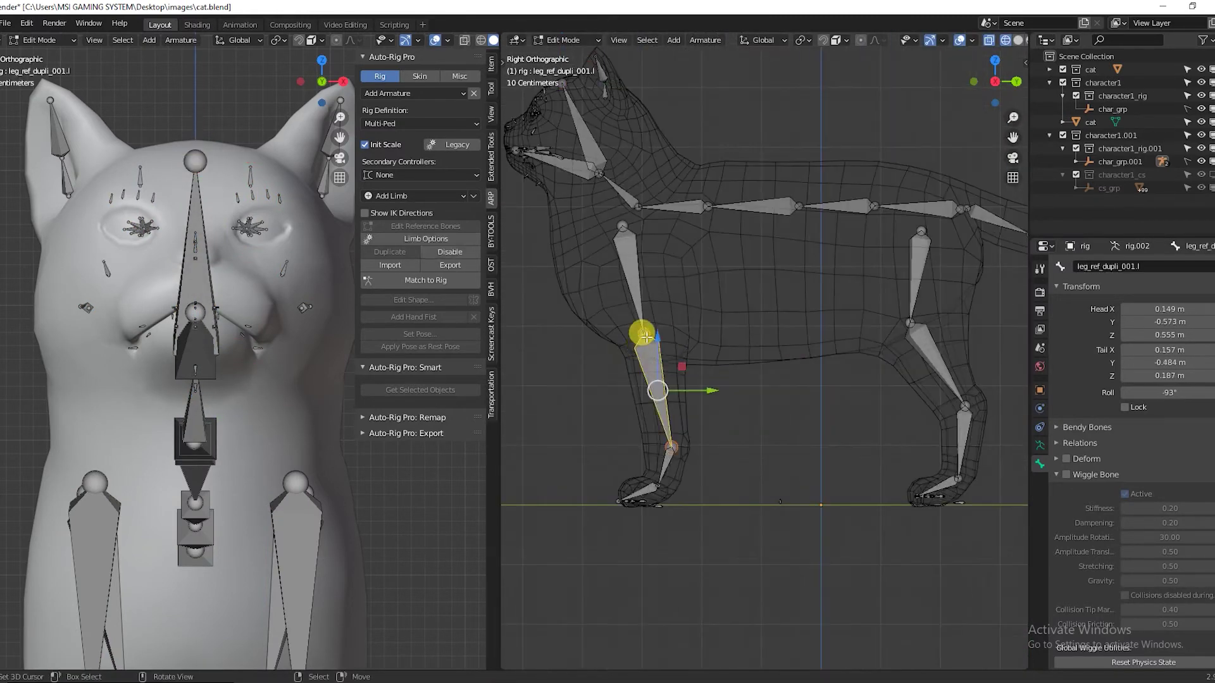
{"action": "left_click_drag", "start_coordinate": [642, 333], "coordinate": [639, 310]}
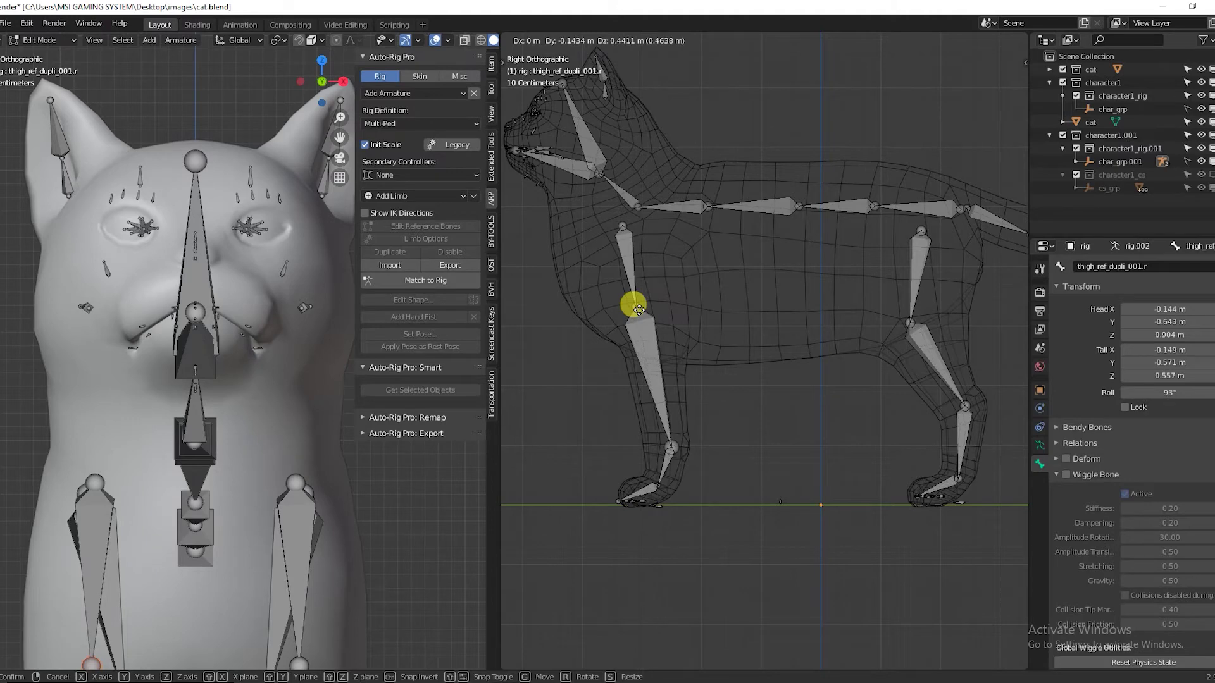
{"action": "left_click", "coordinate": [636, 309]}
{"action": "scroll", "coordinate": [762, 355], "scroll_direction": "down", "scroll_amount": 5}
{"action": "scroll", "coordinate": [716, 343], "scroll_direction": "up", "scroll_amount": 3}
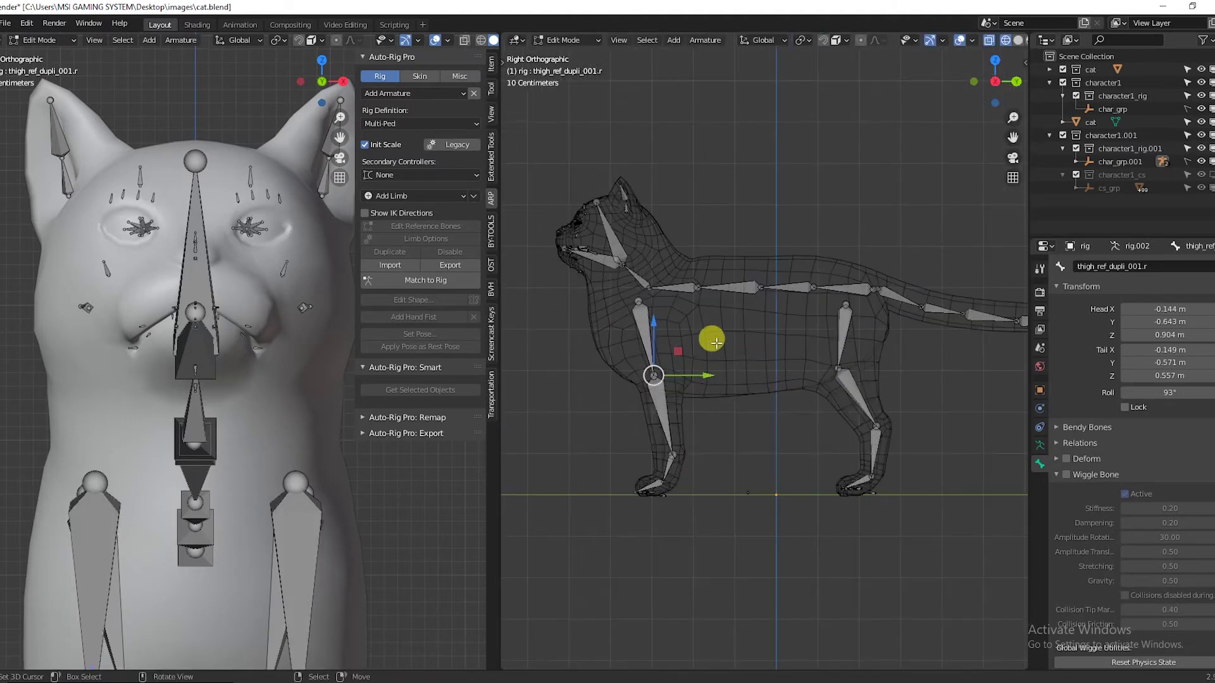
Switch the rig to Object Mode, widen the front viewport and set the side viewport to solid shading.
{"action": "key", "text": "ctrl+Tab"}
{"action": "left_click", "coordinate": [626, 222]}
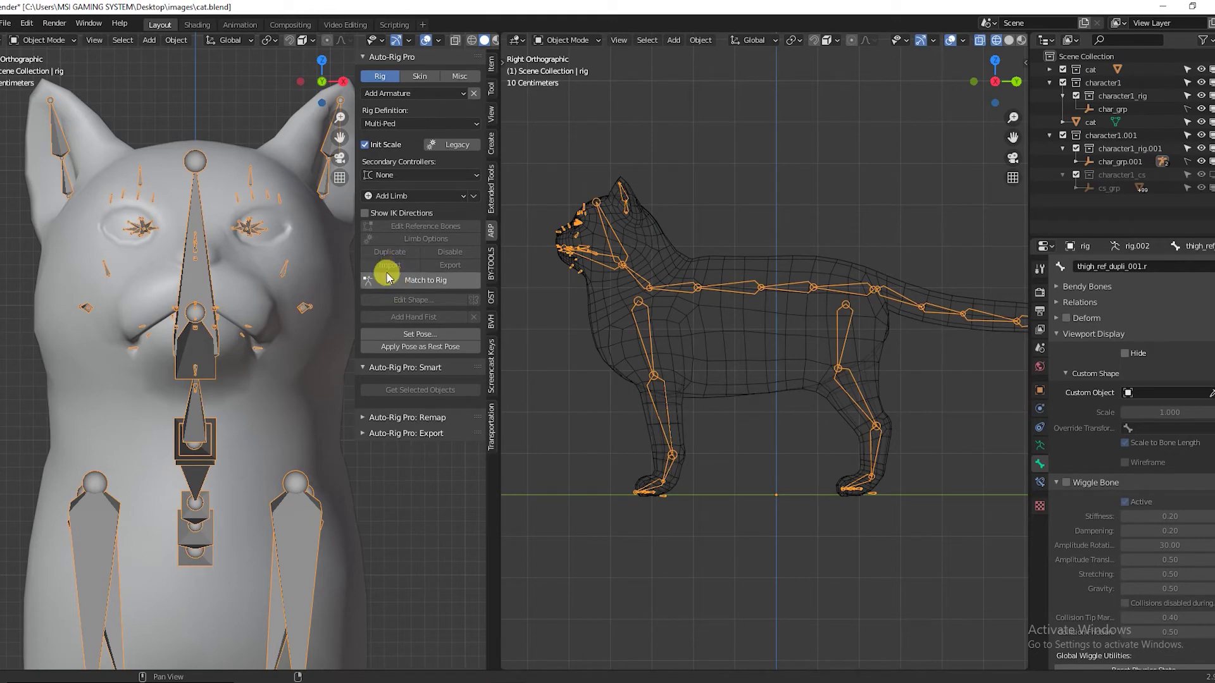
{"action": "left_click_drag", "start_coordinate": [498, 297], "coordinate": [669, 310]}
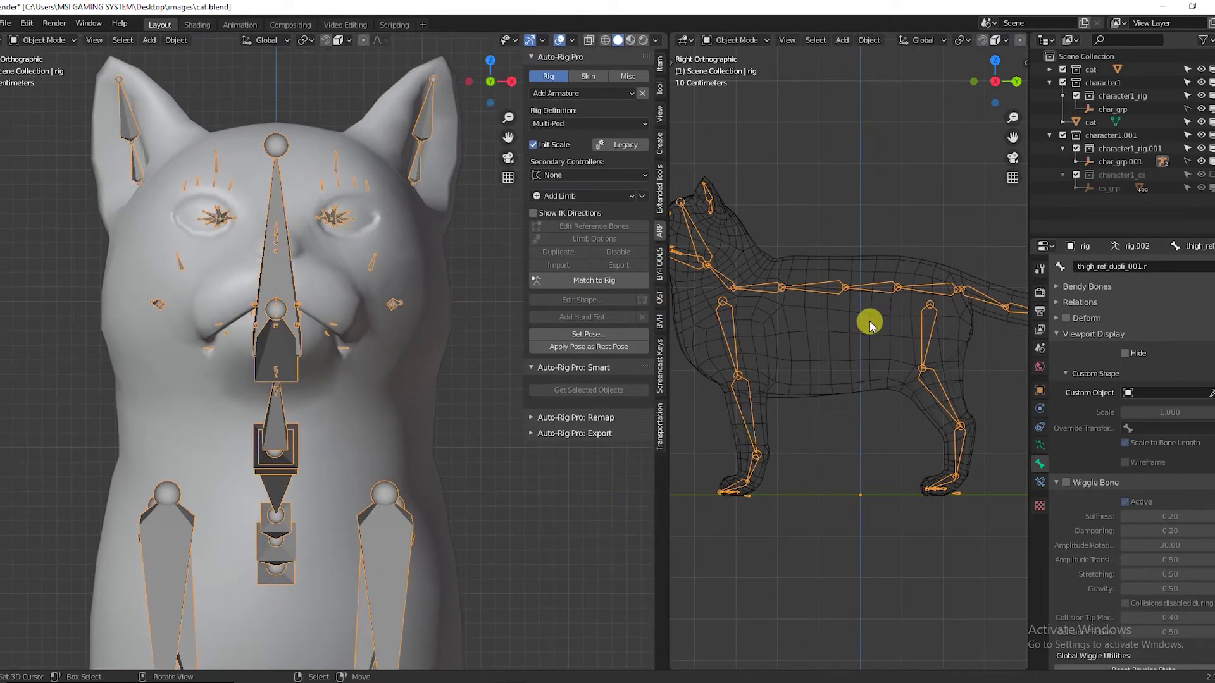
{"action": "scroll", "coordinate": [987, 42], "scroll_direction": "down", "scroll_amount": 5}
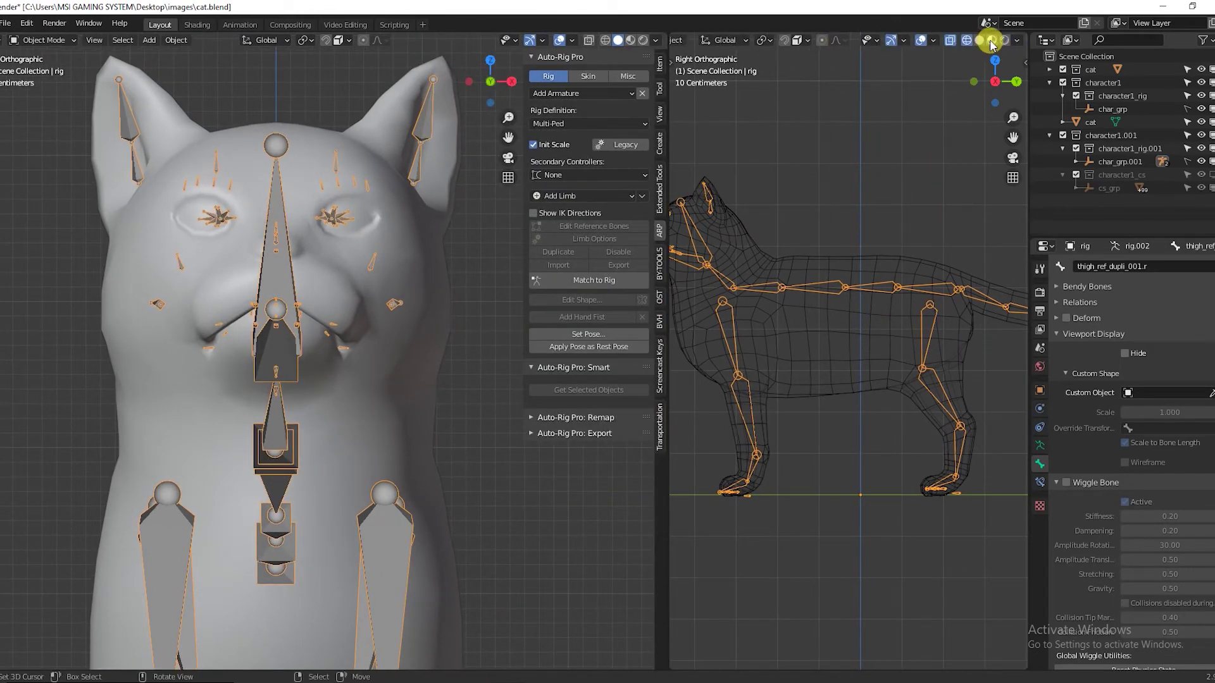
{"action": "left_click", "coordinate": [991, 40]}
{"action": "left_click", "coordinate": [979, 40]}
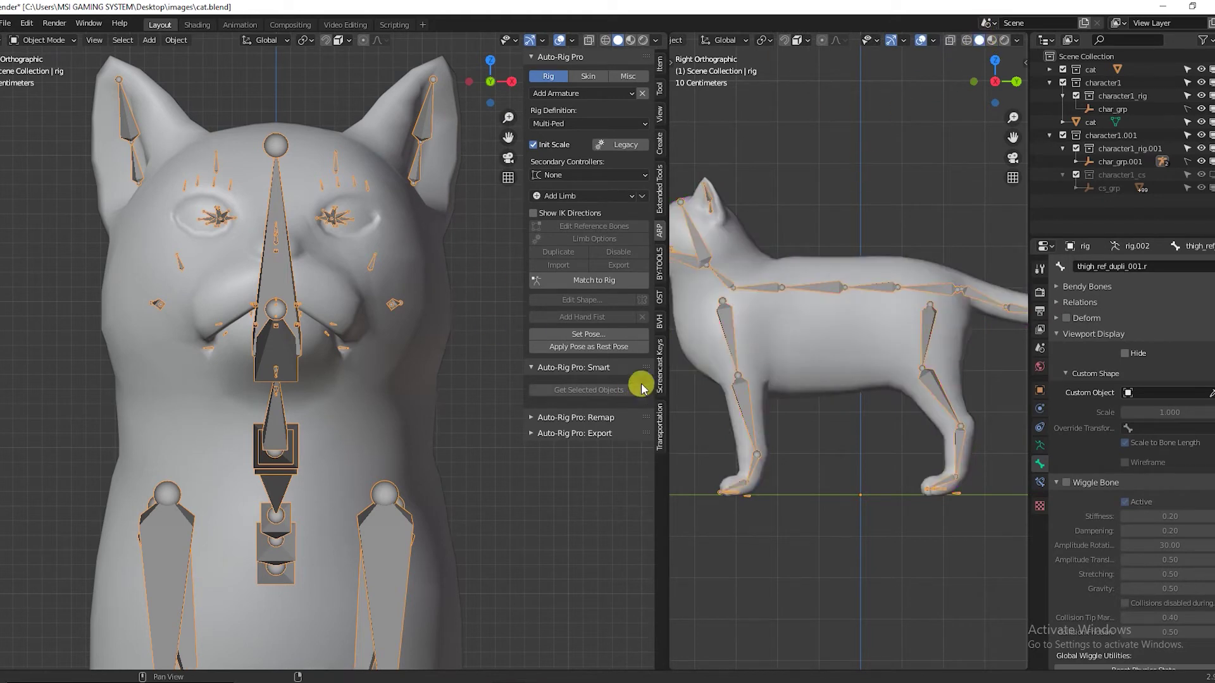
Generate the final control rig from the reference bones with Match to Rig and look it over from the side.
{"action": "left_click", "coordinate": [593, 282]}
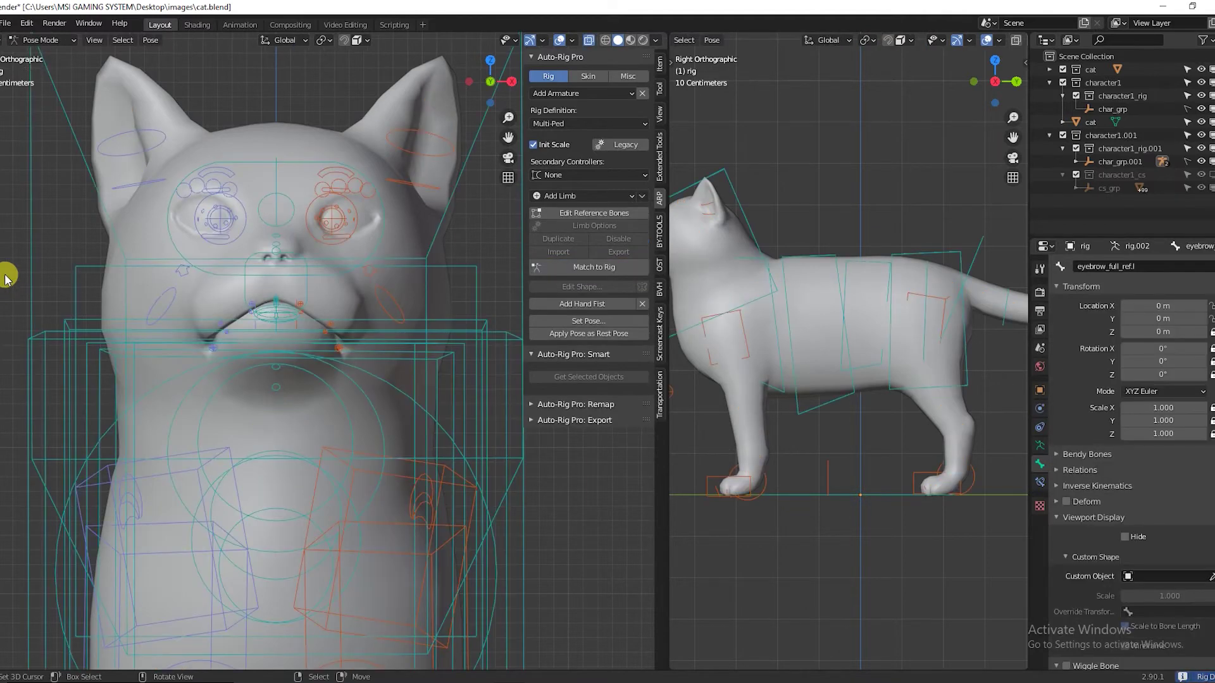
{"action": "scroll", "coordinate": [784, 369], "scroll_direction": "down", "scroll_amount": 4}
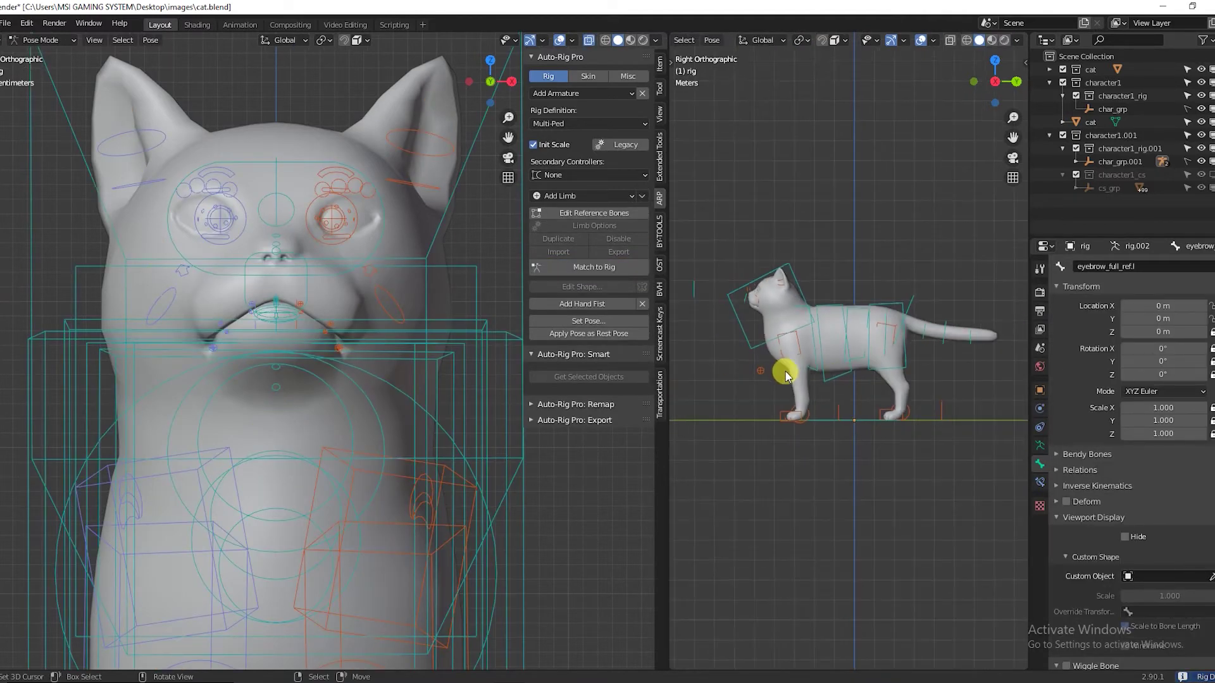
{"action": "scroll", "coordinate": [843, 407], "scroll_direction": "up", "scroll_amount": 3}
{"action": "scroll", "coordinate": [804, 339], "scroll_direction": "down", "scroll_amount": 2}
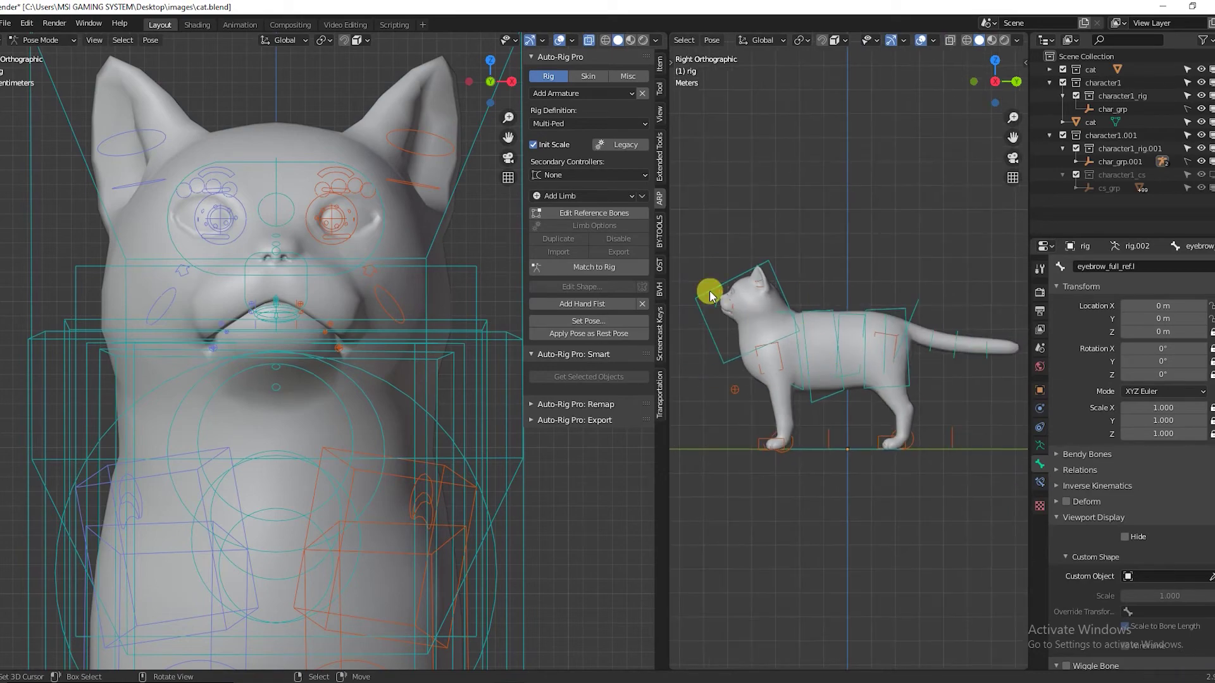
Switch the rig to Object Mode, select the cat mesh together with the rig and open Auto-Rig Pro's Skin settings.
{"action": "scroll", "coordinate": [303, 450], "scroll_direction": "down", "scroll_amount": 3}
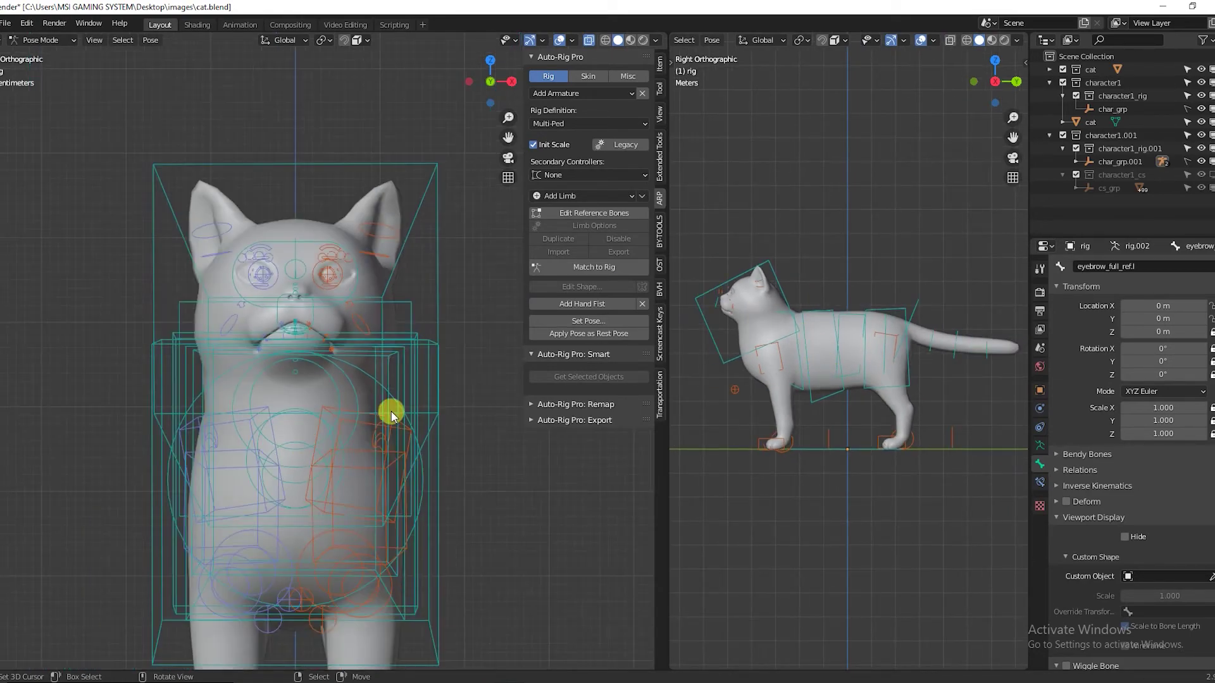
{"action": "middle_click_drag", "start_coordinate": [392, 414], "coordinate": [423, 446]}
{"action": "key", "text": "ctrl+Tab"}
{"action": "left_click", "coordinate": [384, 386]}
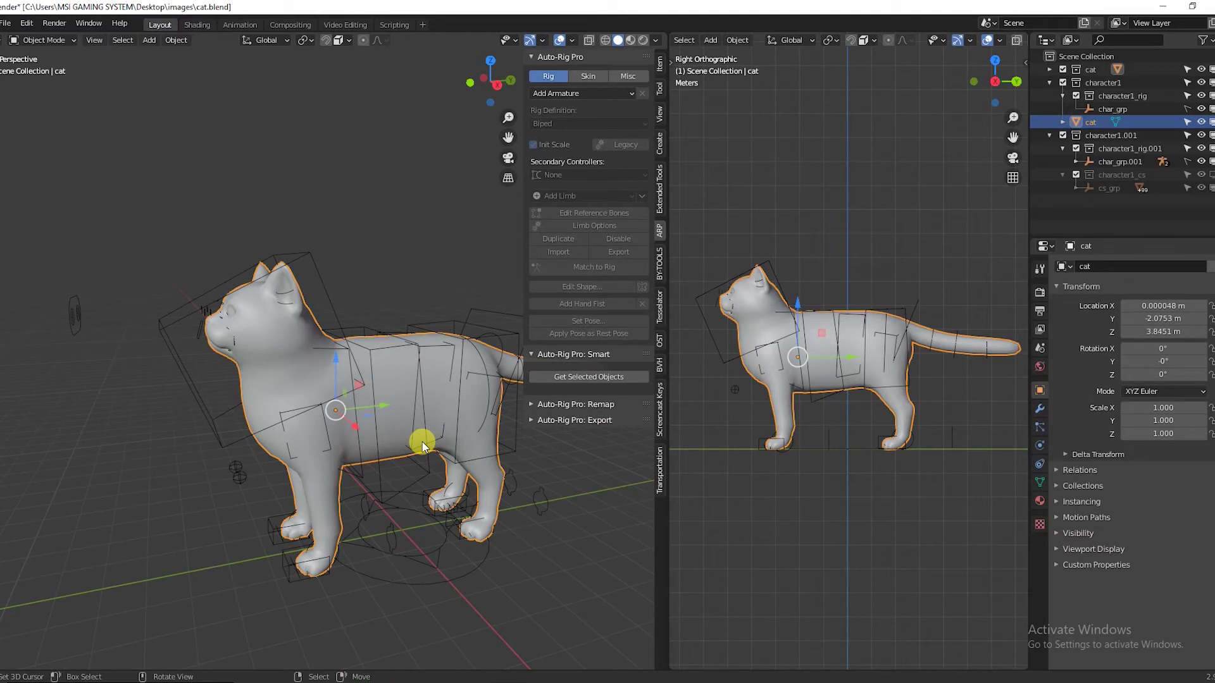
{"action": "mouse_move", "coordinate": [839, 679]}
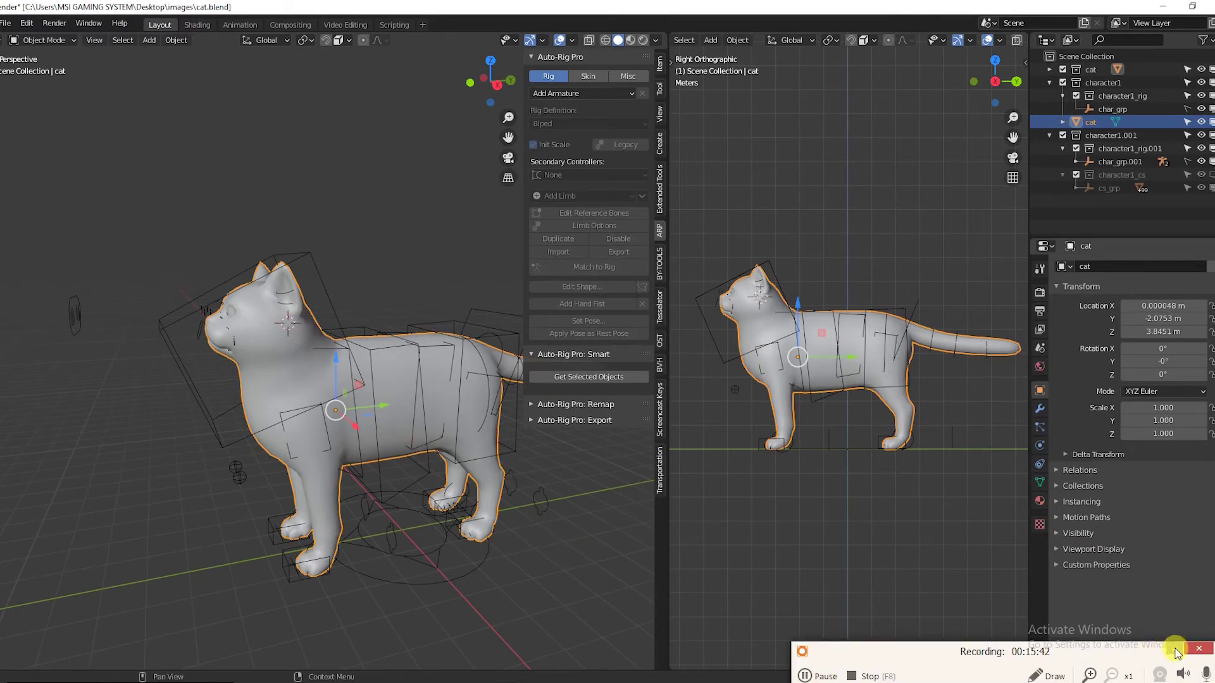
{"action": "left_click", "coordinate": [323, 327]}
{"action": "left_click", "coordinate": [297, 356]}
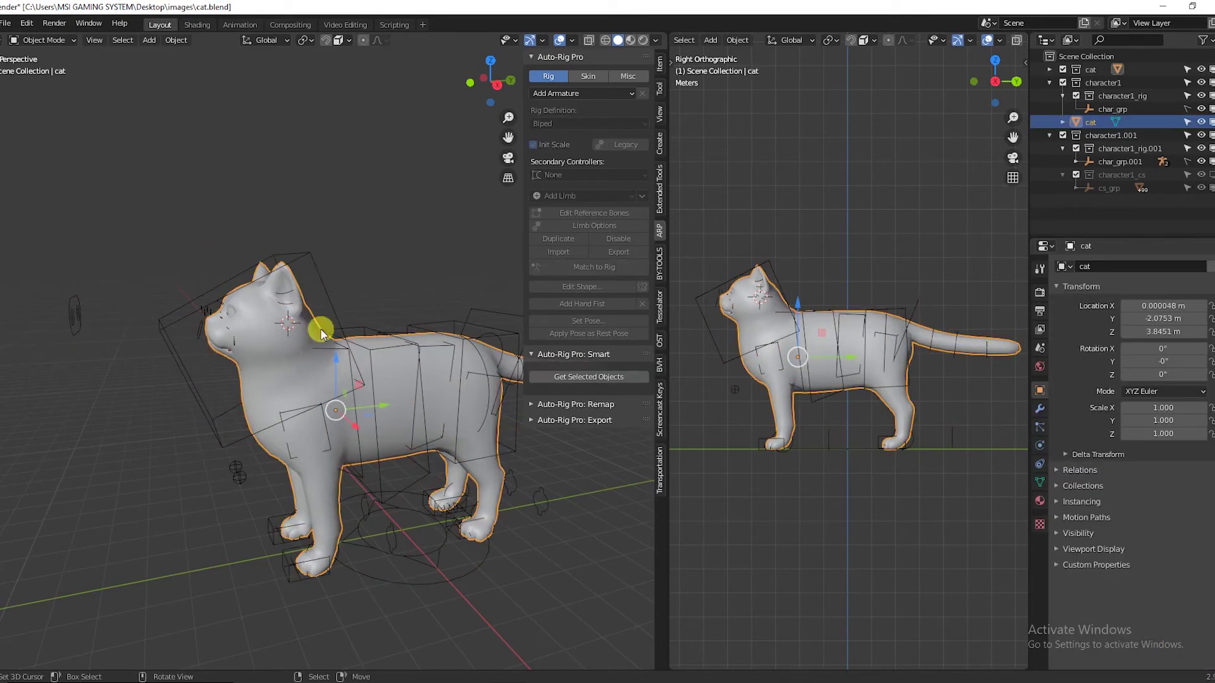
{"action": "left_click", "coordinate": [328, 306], "text": "shift"}
{"action": "left_click", "coordinate": [588, 76]}
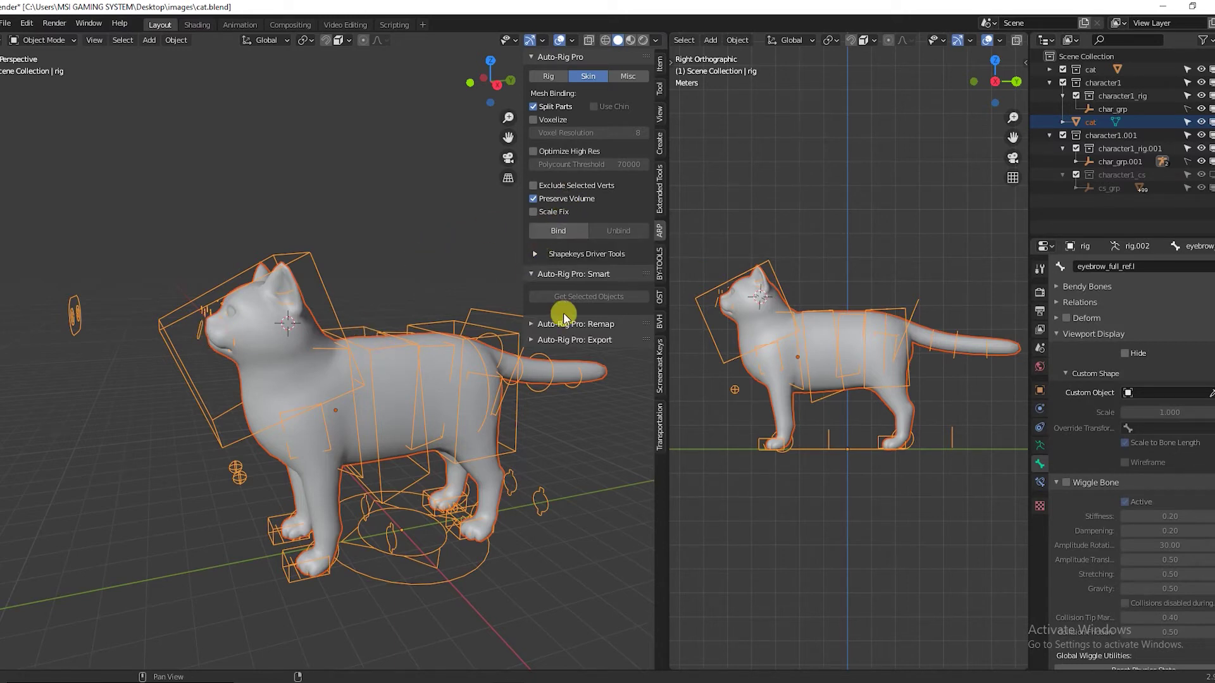
Reselect the cat mesh with the rig as active object and bind them with Split Parts and Preserve Volume enabled.
{"action": "left_click", "coordinate": [273, 357]}
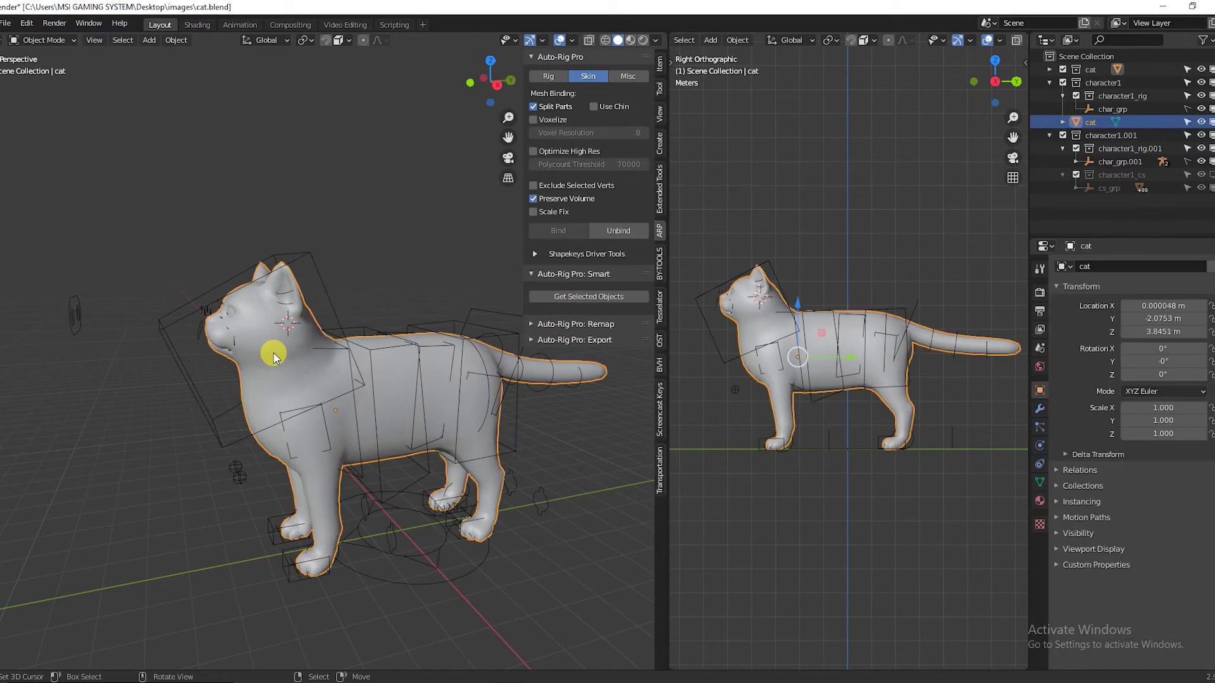
{"action": "left_click", "coordinate": [328, 310], "text": "shift"}
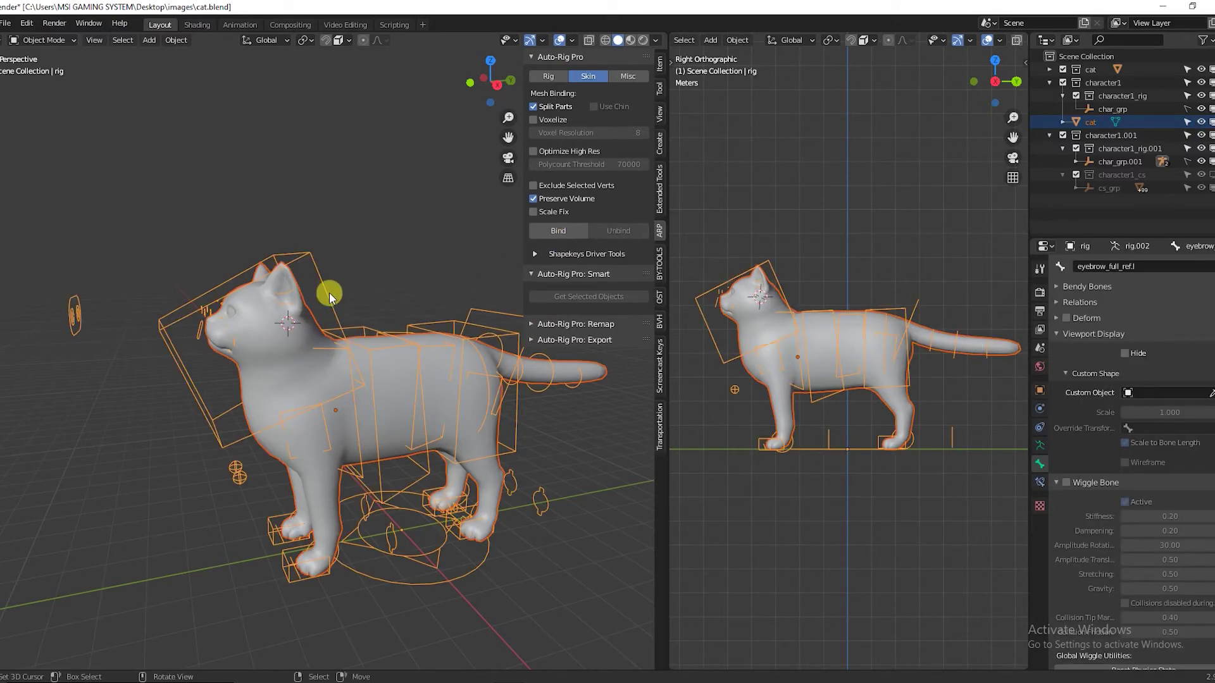
{"action": "mouse_move", "coordinate": [337, 337]}
{"action": "middle_mouse_down"}
{"action": "mouse_move", "coordinate": [327, 341]}
{"action": "mouse_move", "coordinate": [319, 322]}
{"action": "middle_mouse_up"}
{"action": "key", "text": "KP_3"}
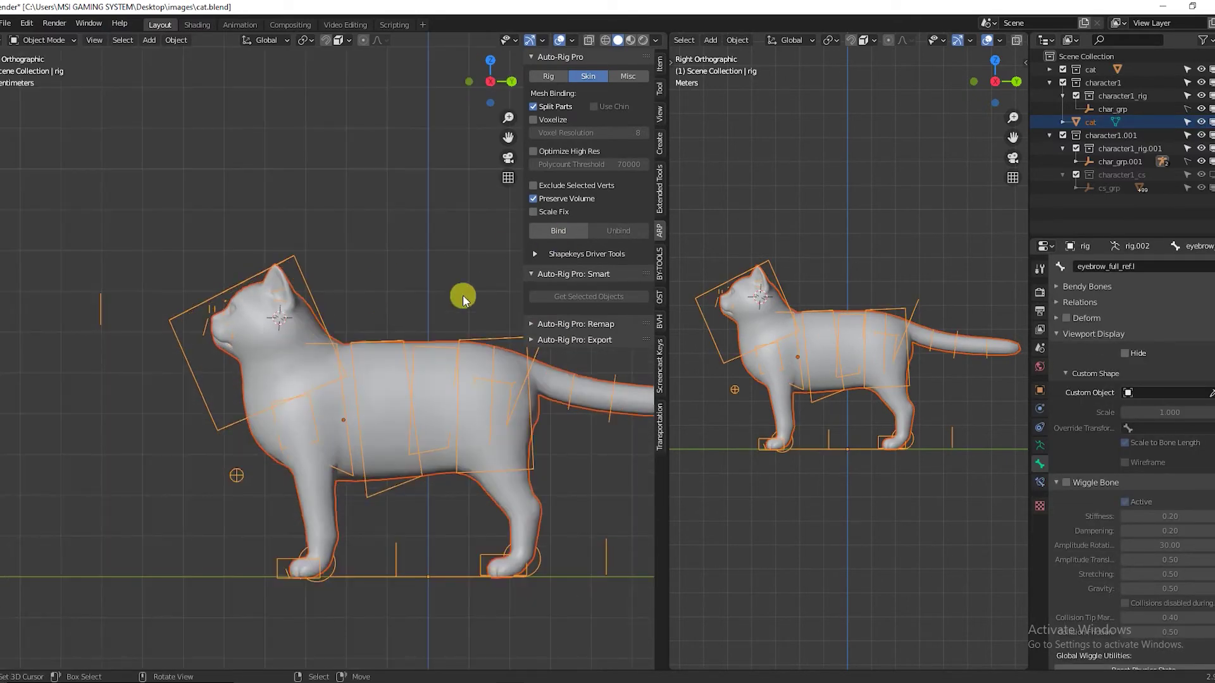
{"action": "left_click", "coordinate": [570, 232]}
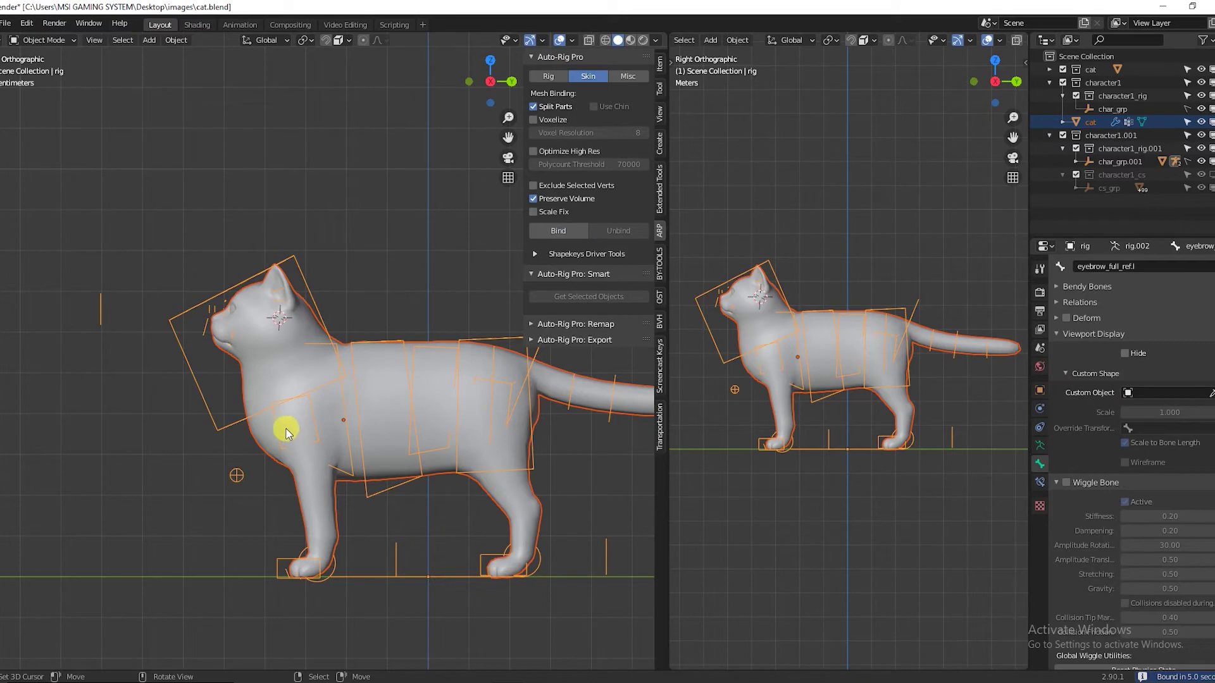
Switch the rig to Pose Mode and try rotating the head control freely from the side and front to test the skinning.
{"action": "key", "text": "ctrl+Tab"}
{"action": "left_click", "coordinate": [315, 318]}
{"action": "key", "text": "r"}
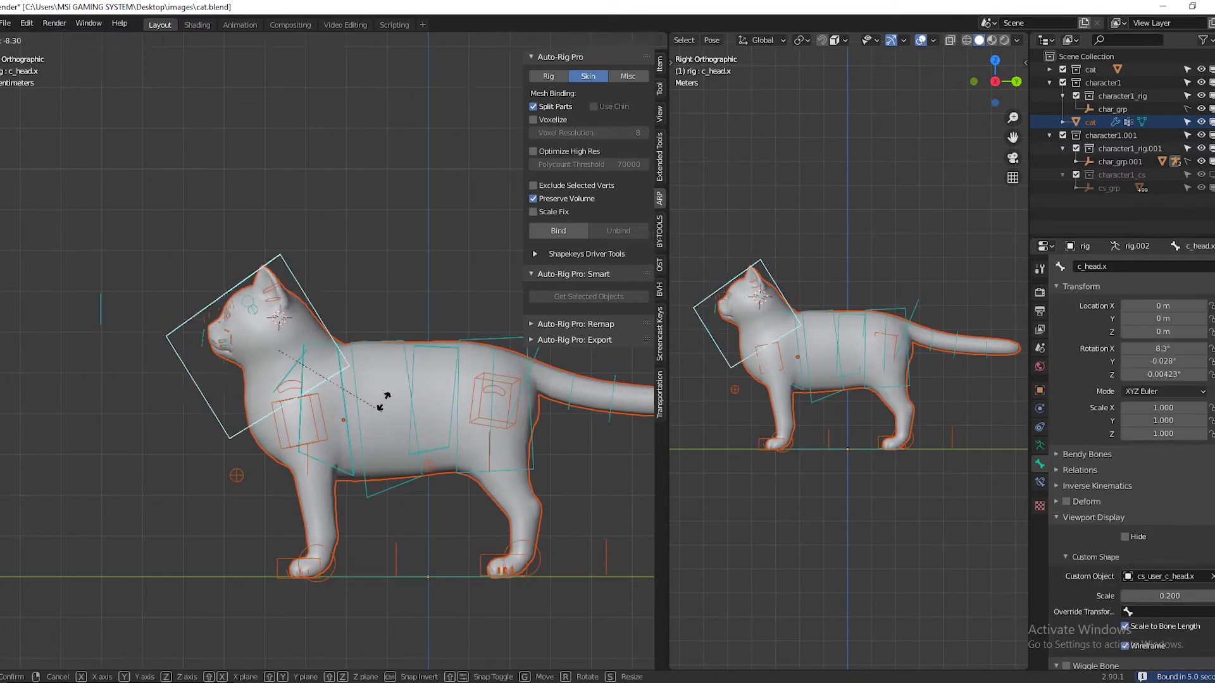
{"action": "key", "text": "r"}
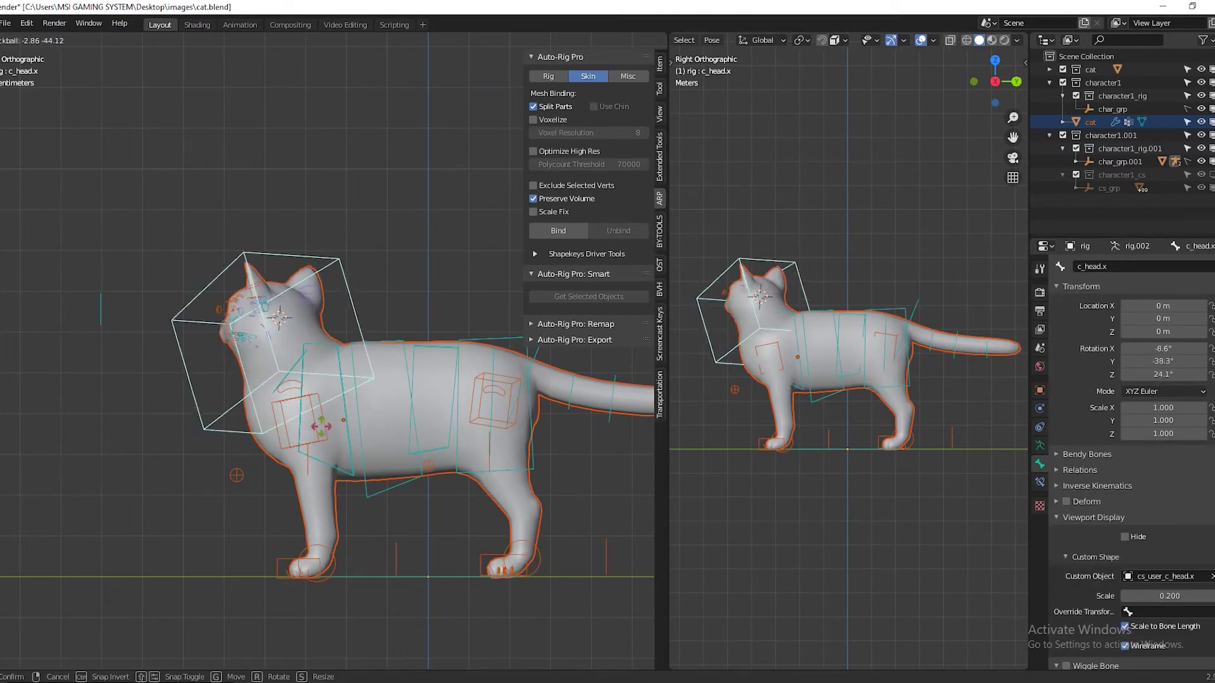
{"action": "right_click", "coordinate": [344, 319]}
{"action": "middle_click_drag", "start_coordinate": [345, 318], "coordinate": [398, 393]}
{"action": "key", "text": "r"}
{"action": "key", "text": "r"}
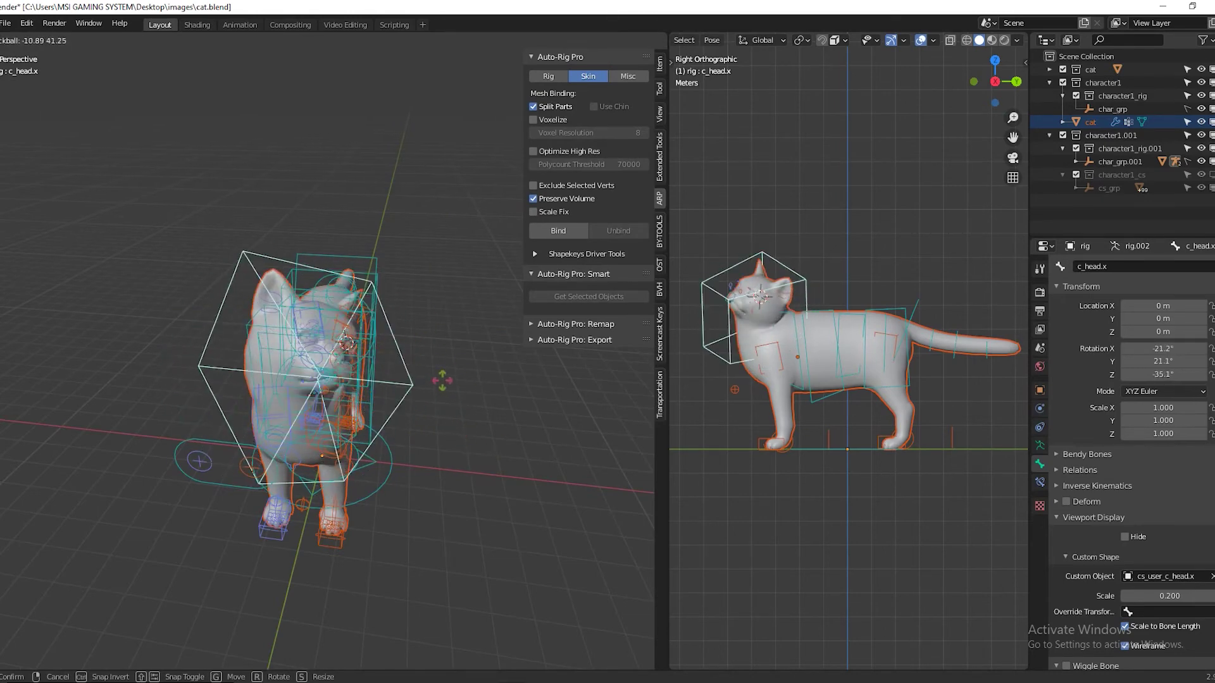
{"action": "right_click", "coordinate": [759, 340]}
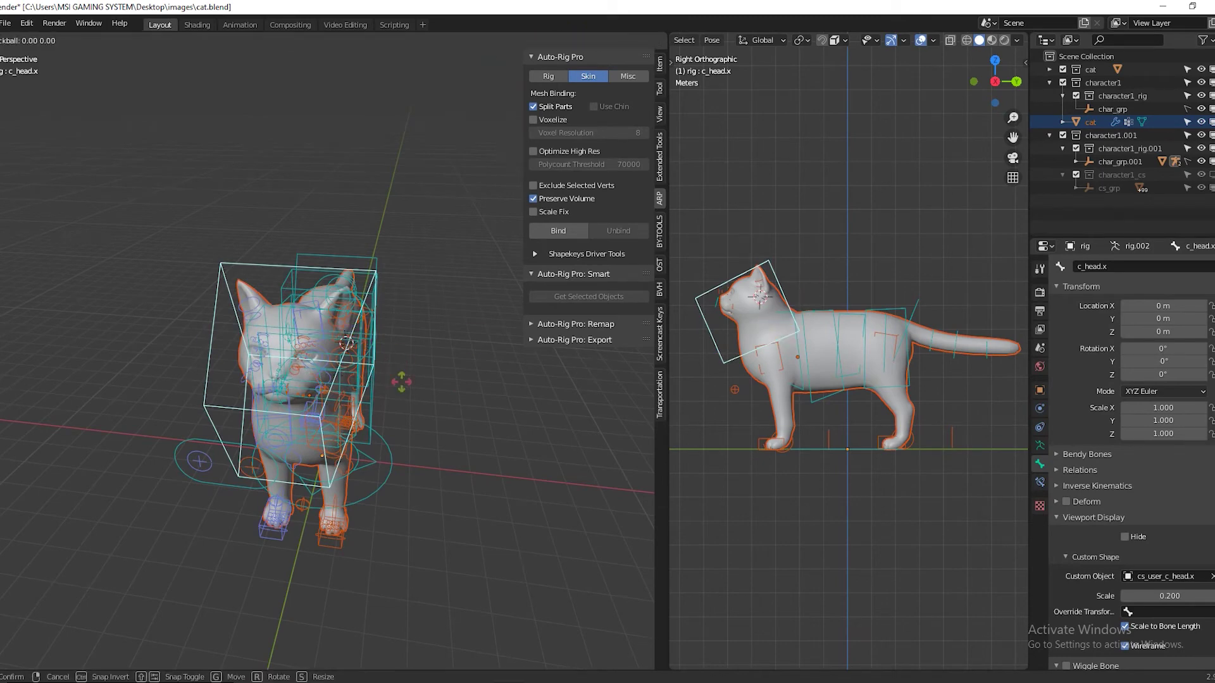
Hide the overlays in the side viewport and try turning the head control on the unobstructed mesh.
{"action": "left_click", "coordinate": [916, 42]}
{"action": "key", "text": "r"}
{"action": "key", "text": "r"}
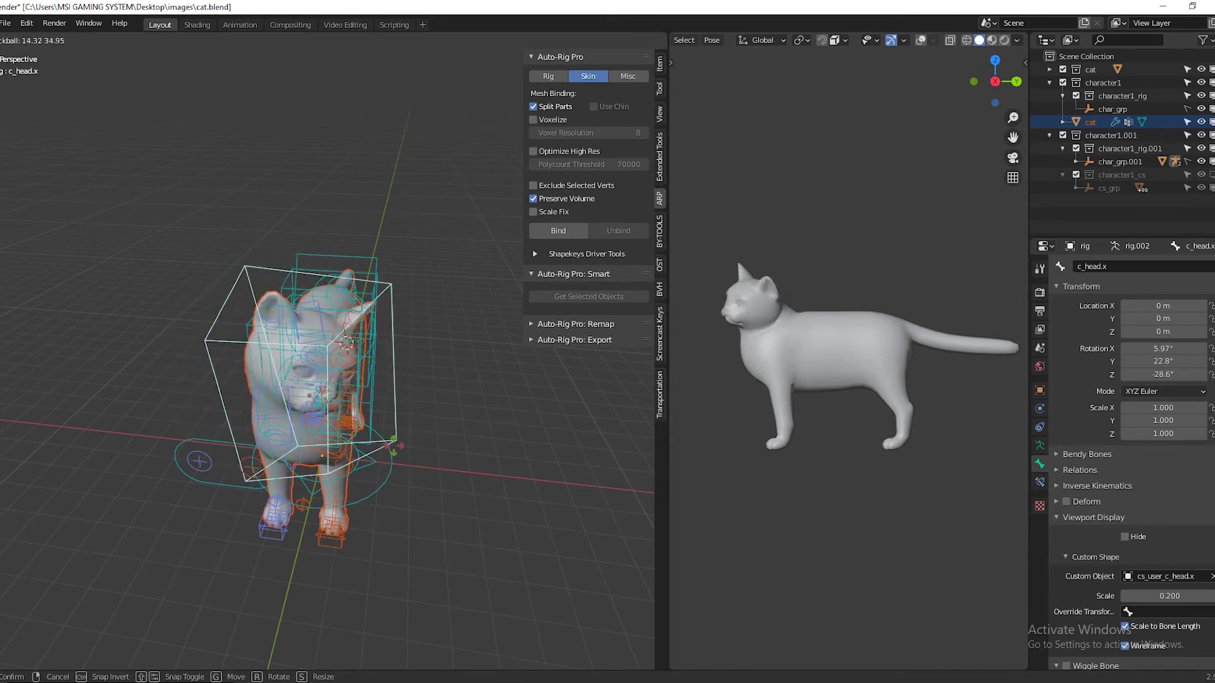
{"action": "right_click", "coordinate": [408, 513]}
{"action": "middle_click_drag", "start_coordinate": [409, 513], "coordinate": [353, 345]}
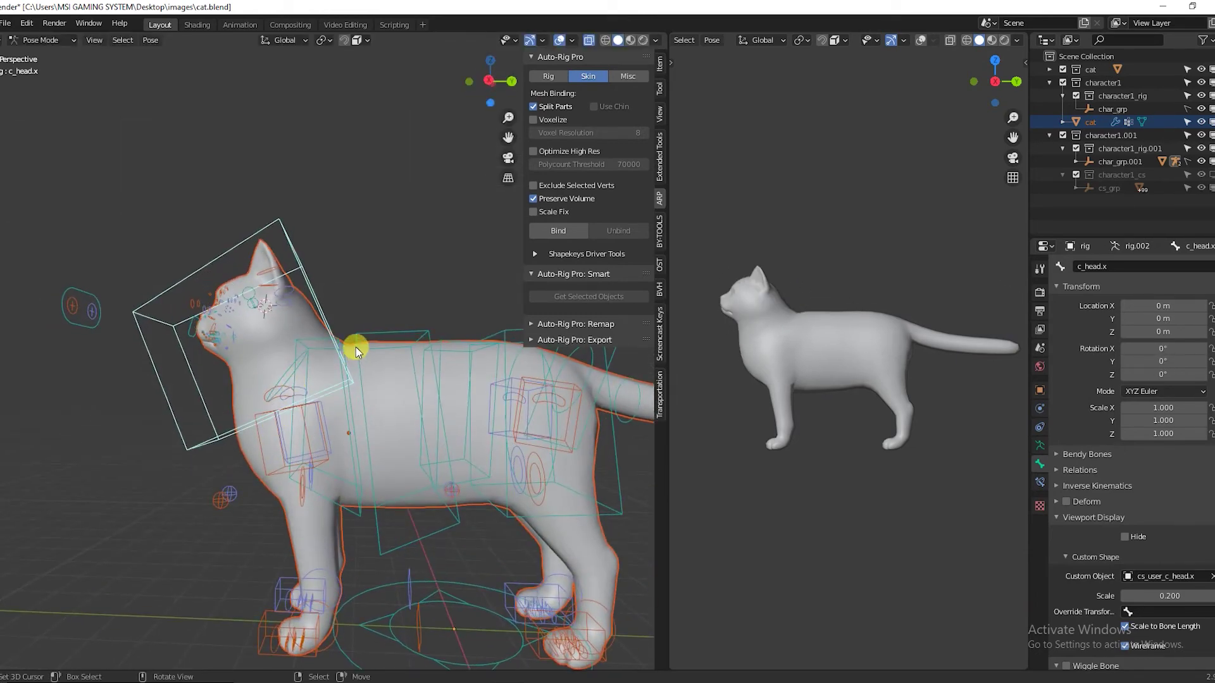
Test the body controls by rotating c_spine_03.x slightly and lowering c_root_master.x about 1 m into a crouch.
{"action": "left_click", "coordinate": [333, 345]}
{"action": "key", "text": "r"}
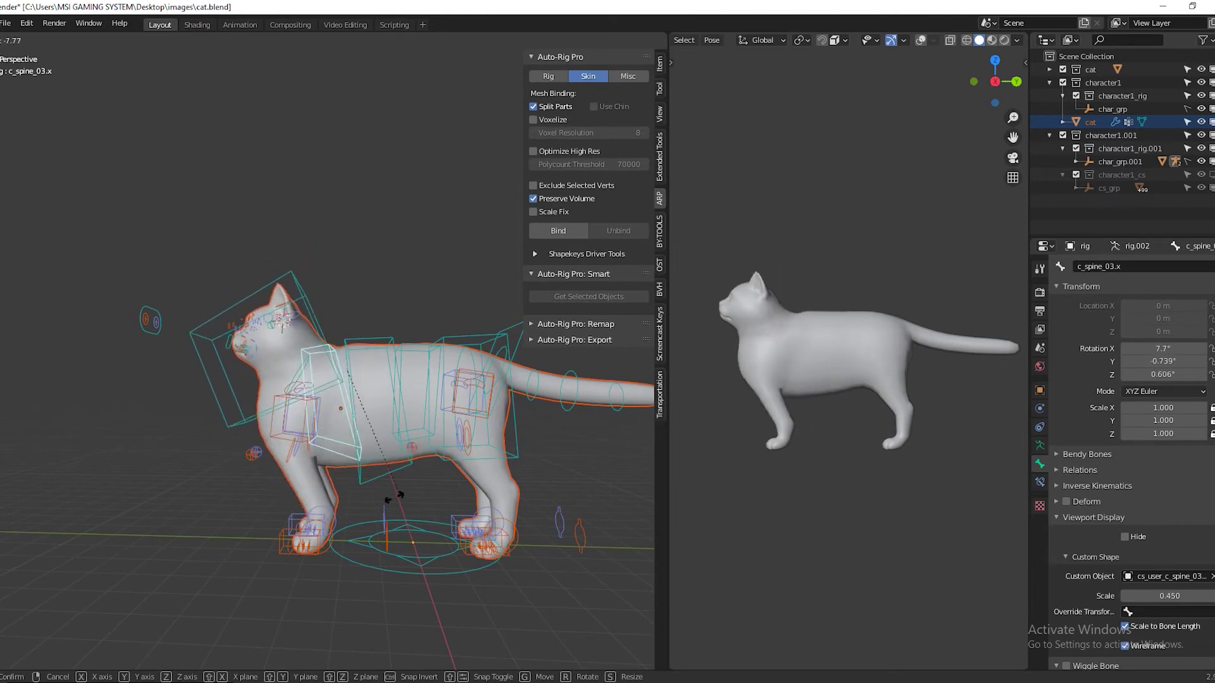
{"action": "left_click", "coordinate": [429, 418]}
{"action": "left_click", "coordinate": [478, 331]}
{"action": "key", "text": "g"}
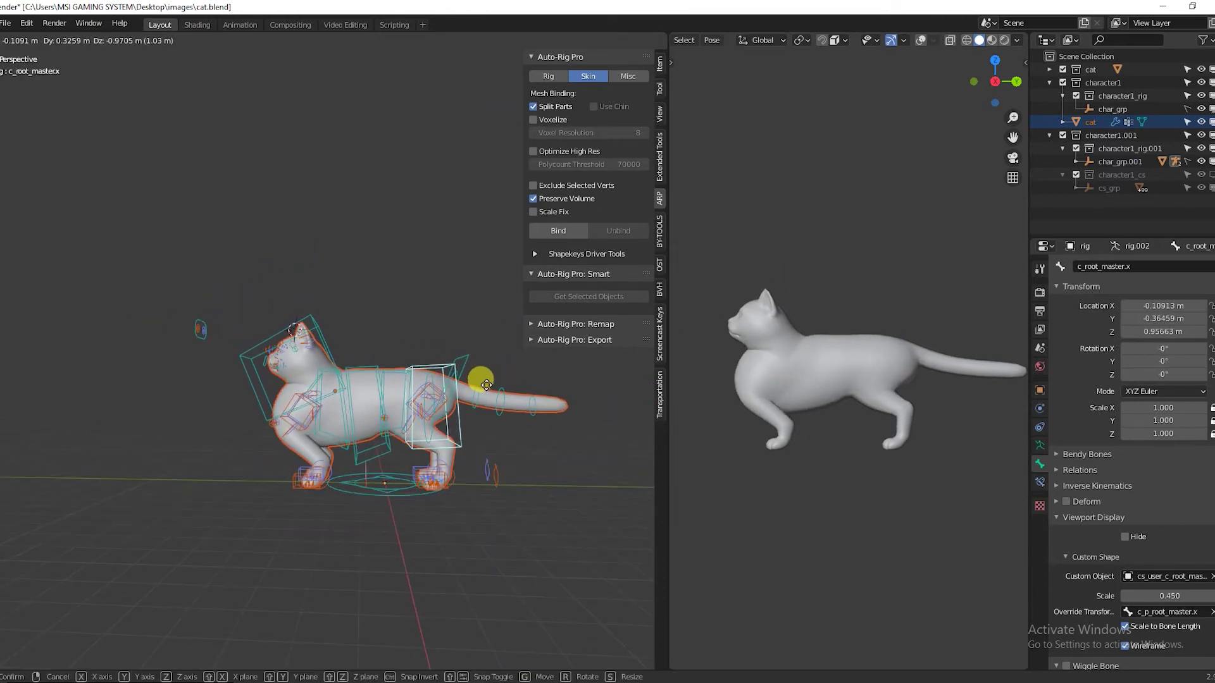
{"action": "left_click", "coordinate": [477, 379]}
Select both front-leg stretch controls in side view and move them back to straighten the front legs.
{"action": "key", "text": "KP_5"}
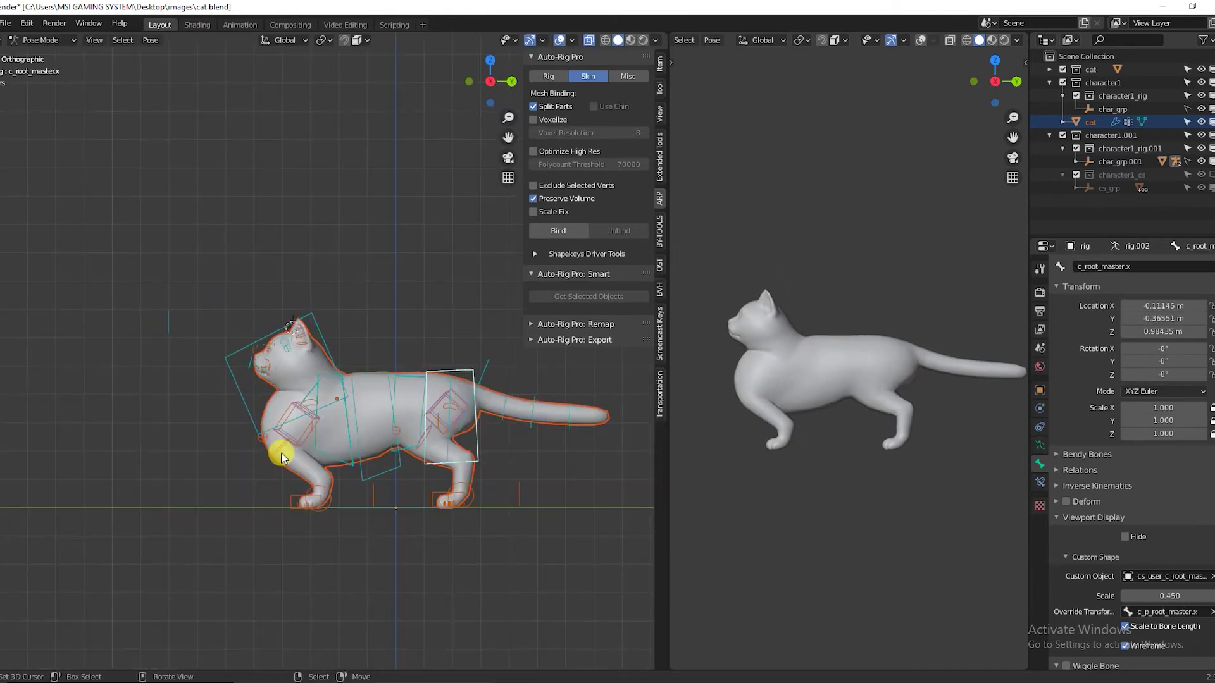
{"action": "scroll", "coordinate": [281, 453], "scroll_direction": "up", "scroll_amount": 3}
{"action": "left_click", "coordinate": [246, 516]}
{"action": "left_click_drag", "start_coordinate": [250, 517], "coordinate": [325, 530]}
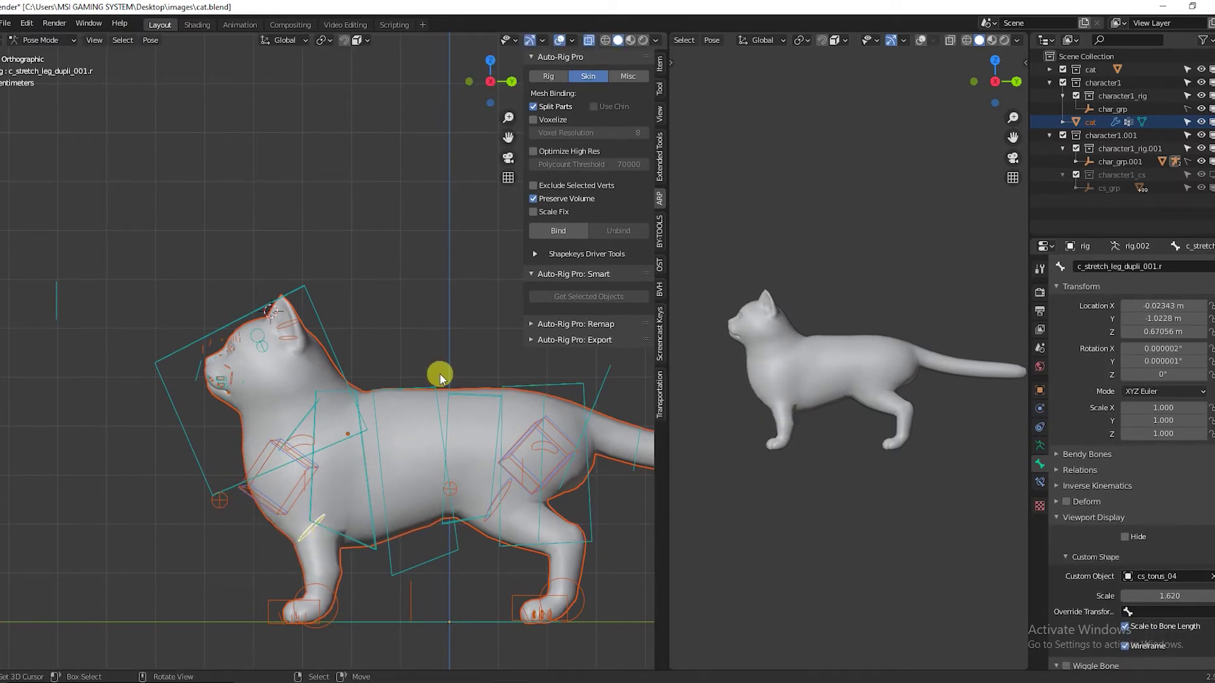
Lower the root master control further to deepen the cat's crouch.
{"action": "left_click", "coordinate": [549, 382]}
{"action": "key", "text": "g"}
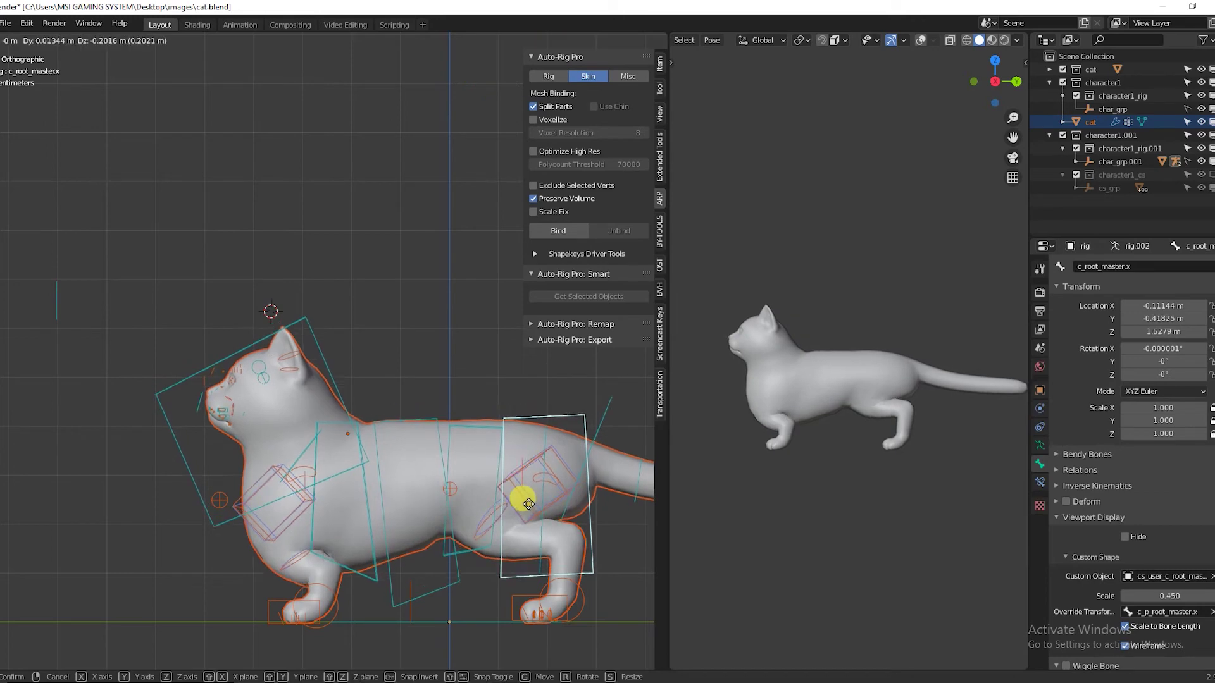
{"action": "left_click", "coordinate": [520, 520]}
Select both hind foot IK controls and try moving them in side view.
{"action": "left_click", "coordinate": [569, 624]}
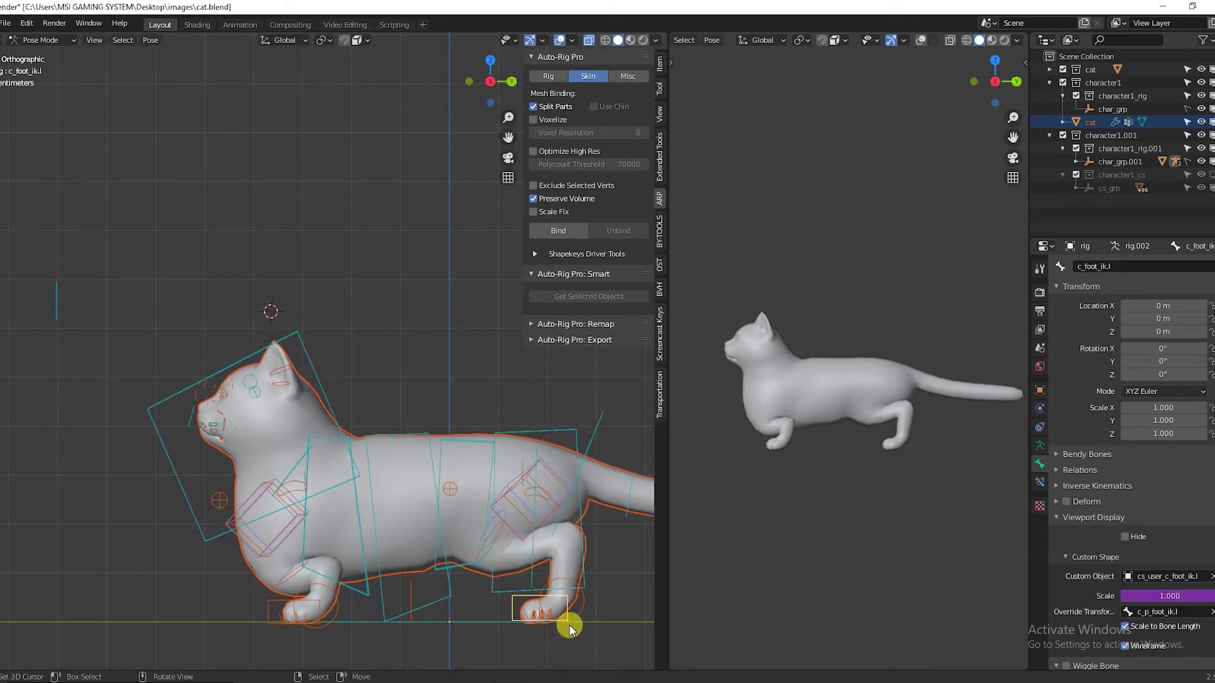
{"action": "left_click", "coordinate": [572, 608]}
{"action": "mouse_move", "coordinate": [571, 607]}
{"action": "middle_mouse_down"}
{"action": "mouse_move", "coordinate": [623, 642]}
{"action": "mouse_move", "coordinate": [515, 531]}
{"action": "mouse_move", "coordinate": [590, 620]}
{"action": "middle_mouse_up"}
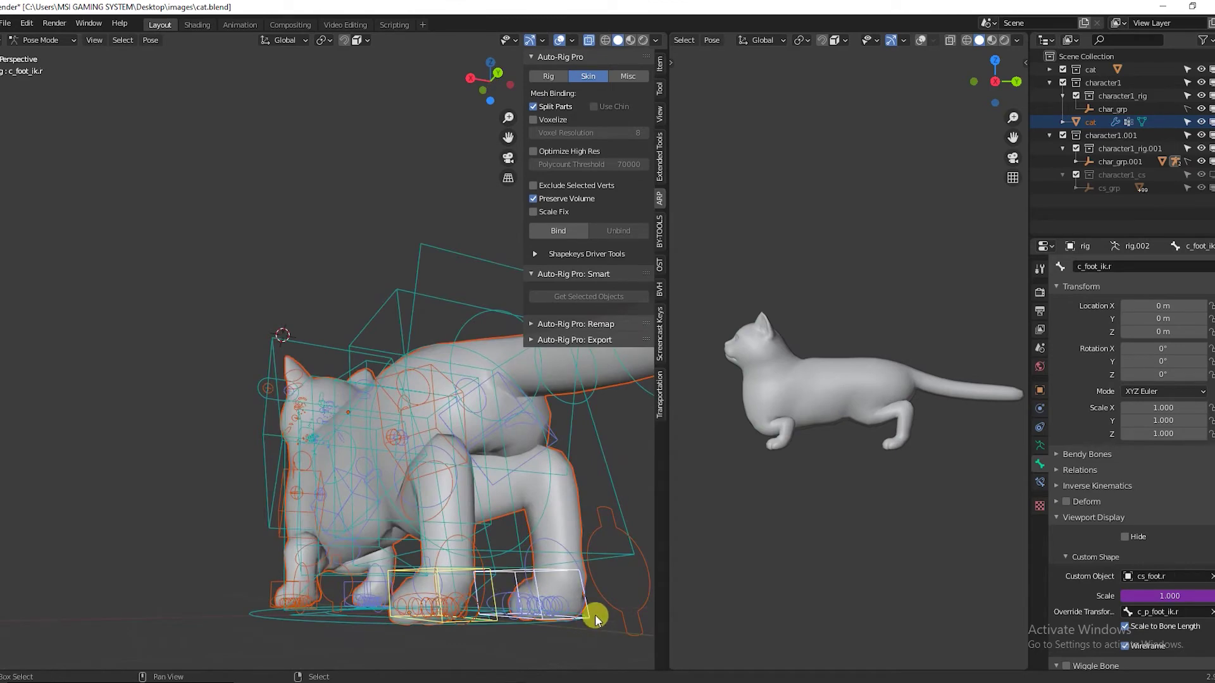
{"action": "key", "text": "KP_3"}
{"action": "key", "text": "g"}
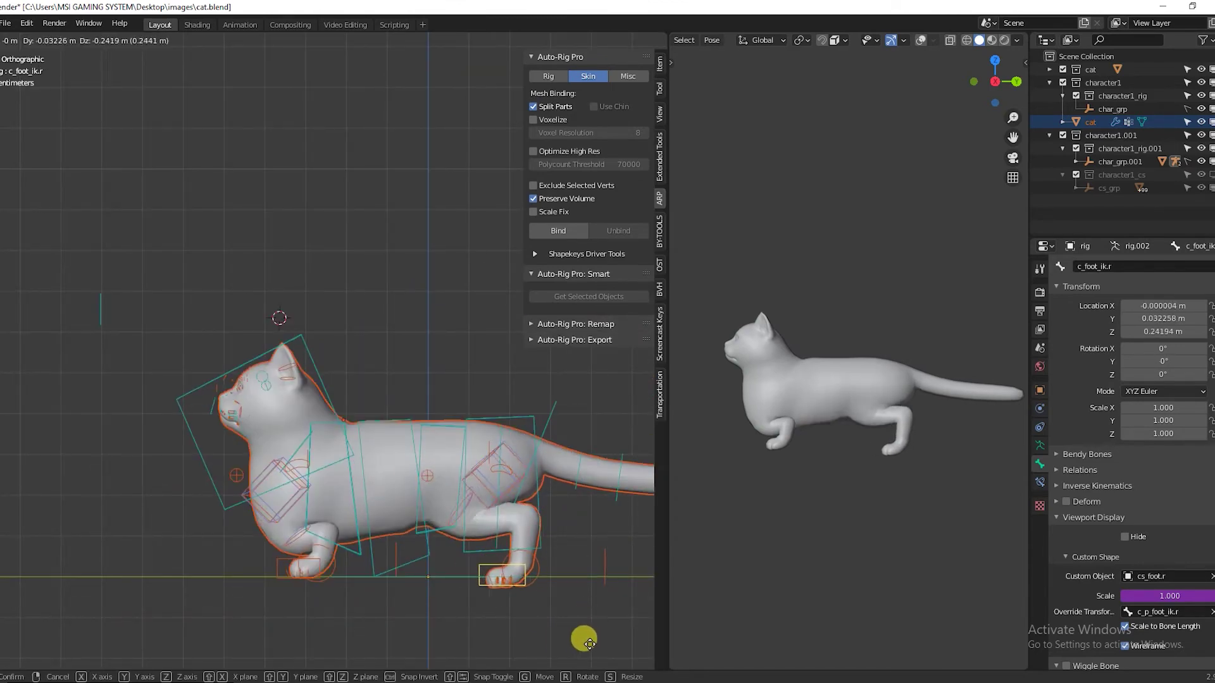
{"action": "right_click", "coordinate": [584, 623]}
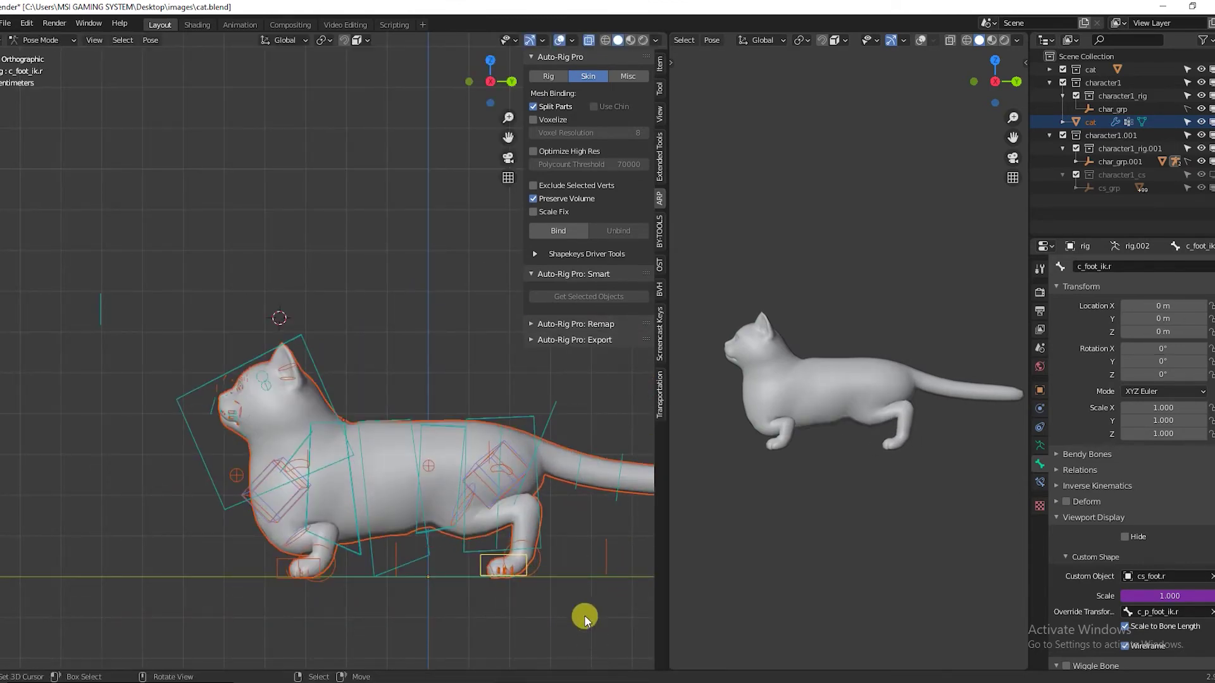
Move the hind-leg stretch controls backward to adjust the bend of the hind legs.
{"action": "left_click", "coordinate": [465, 500]}
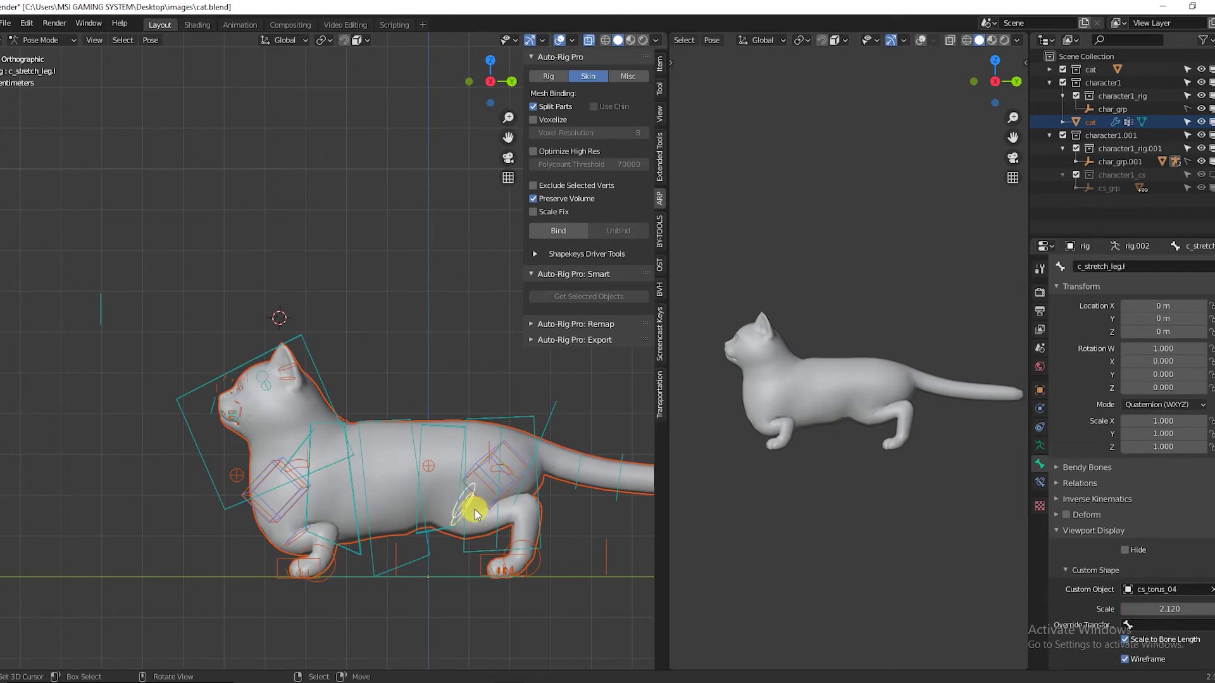
{"action": "key", "text": "g"}
{"action": "left_click", "coordinate": [505, 515]}
Rotate the root master control by about -27° and reposition it so the hips drop and the chest rises.
{"action": "left_click", "coordinate": [520, 410]}
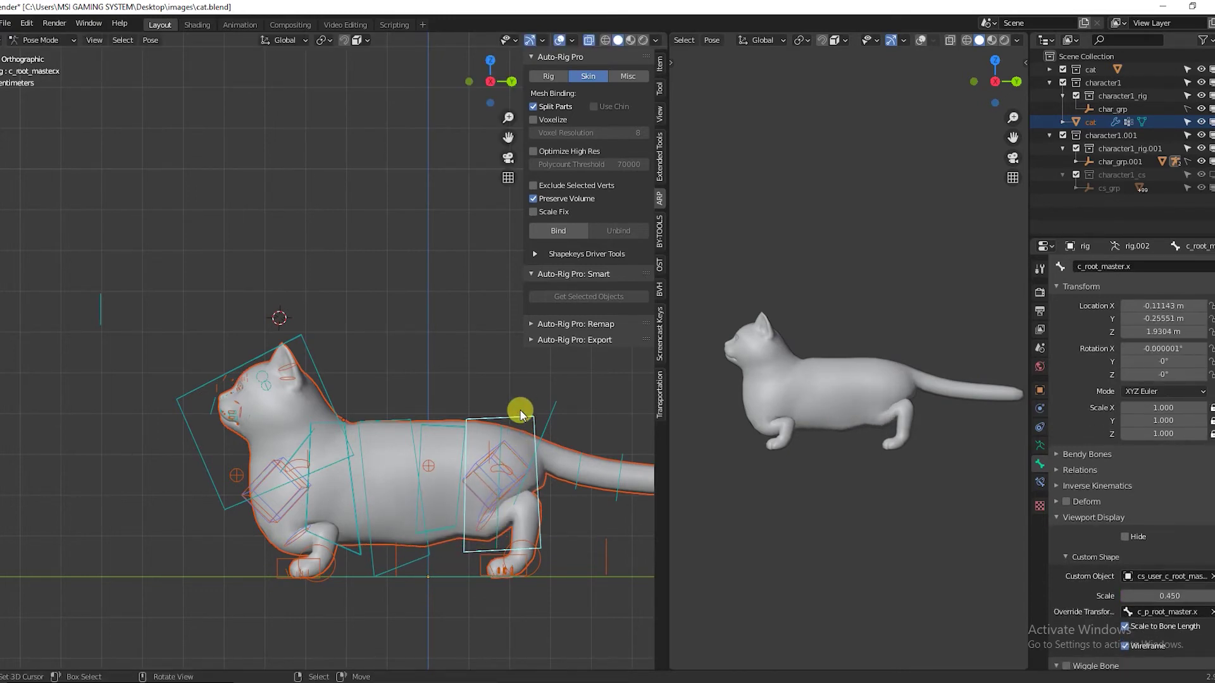
{"action": "key", "text": "g"}
{"action": "left_click", "coordinate": [551, 419]}
{"action": "key", "text": "r"}
{"action": "left_click", "coordinate": [554, 592]}
{"action": "key", "text": "g"}
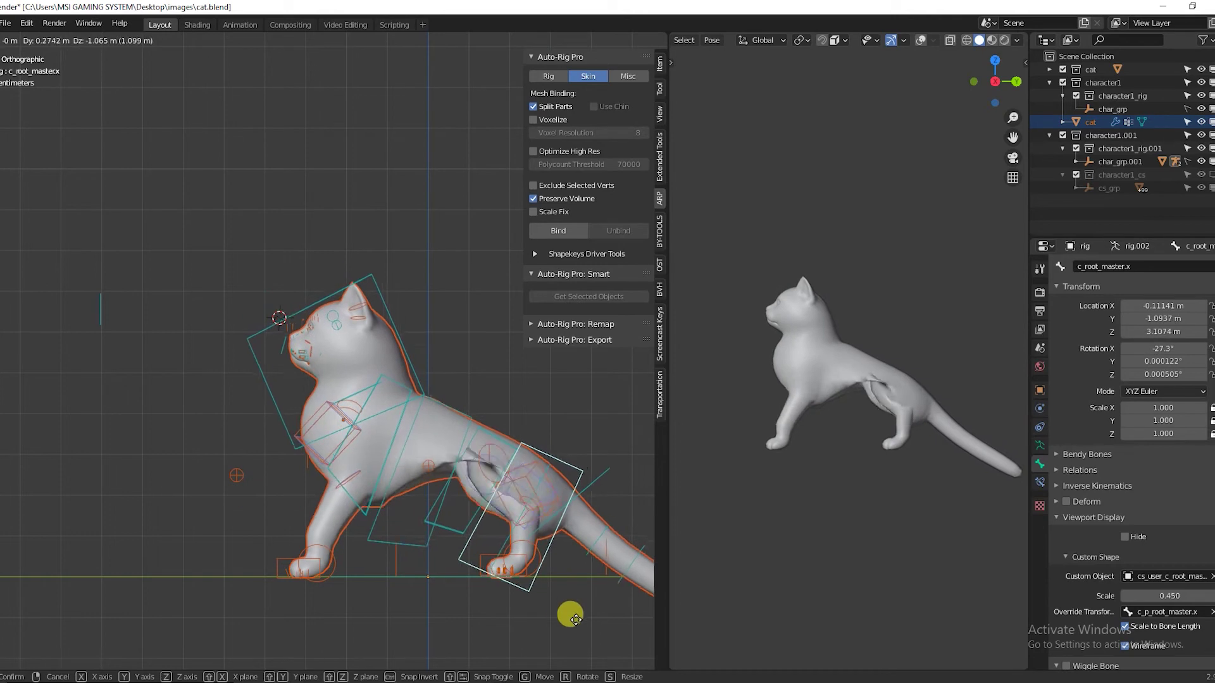
{"action": "left_click", "coordinate": [569, 614]}
Try shifting both hind-leg stretch controls again to test the deformation around the hind thighs.
{"action": "left_click", "coordinate": [465, 510]}
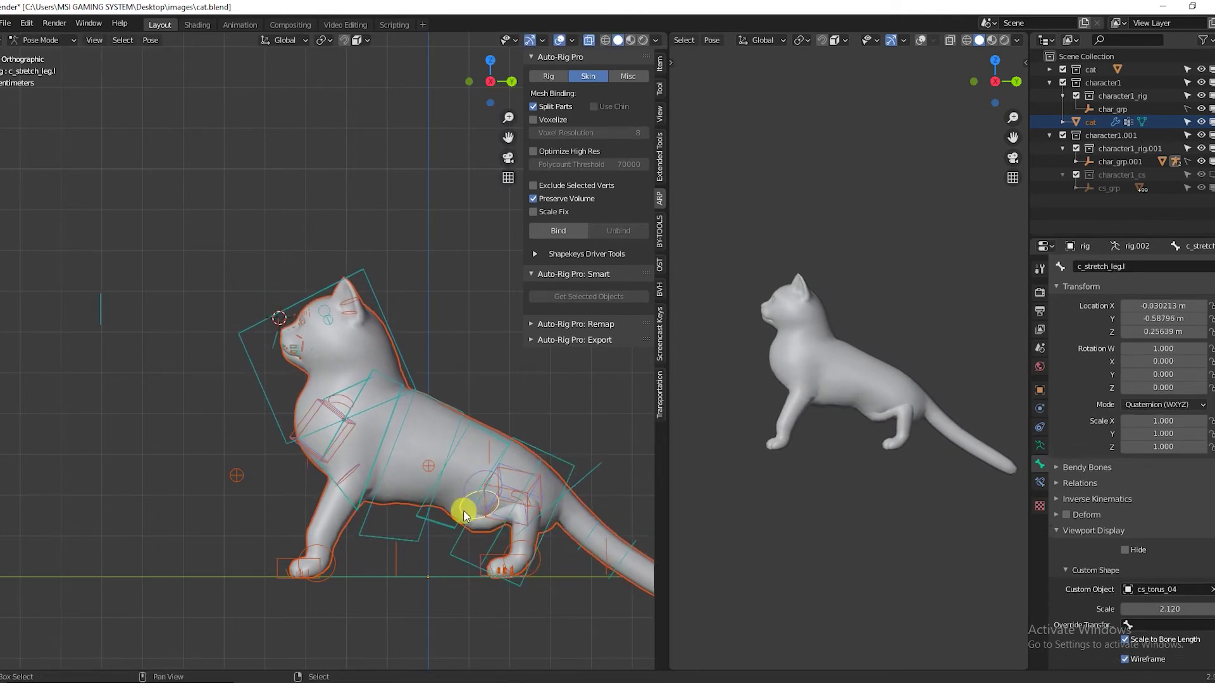
{"action": "key", "text": "g"}
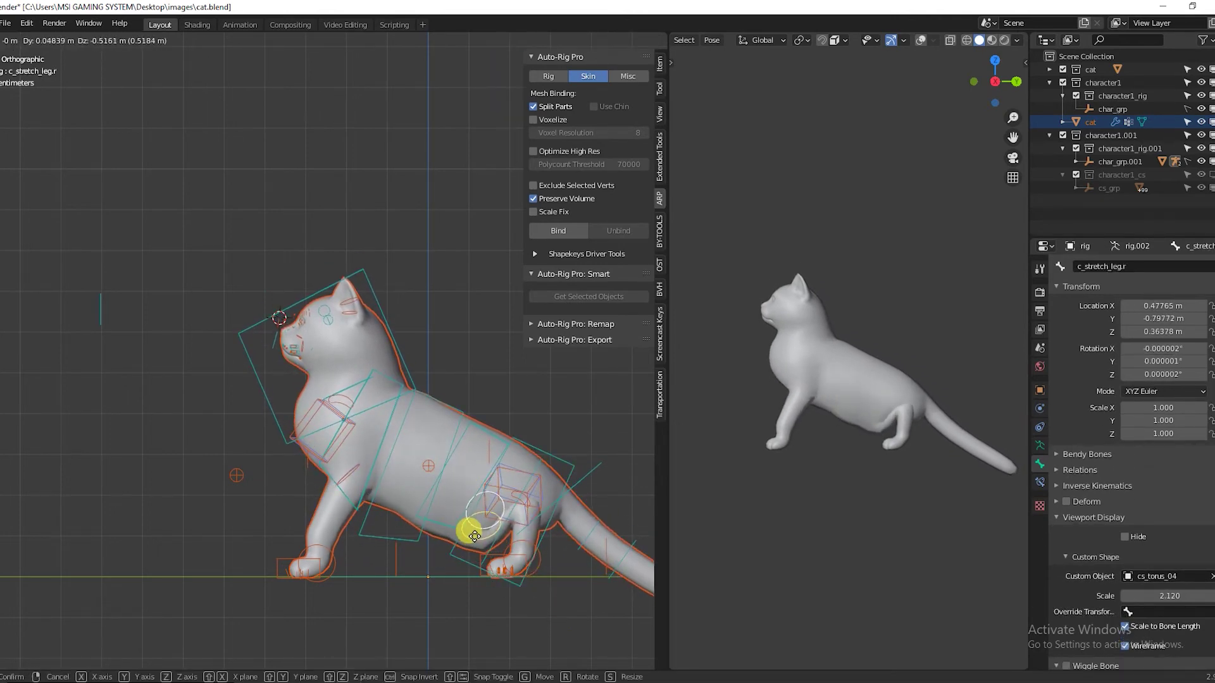
{"action": "left_click", "coordinate": [472, 522]}
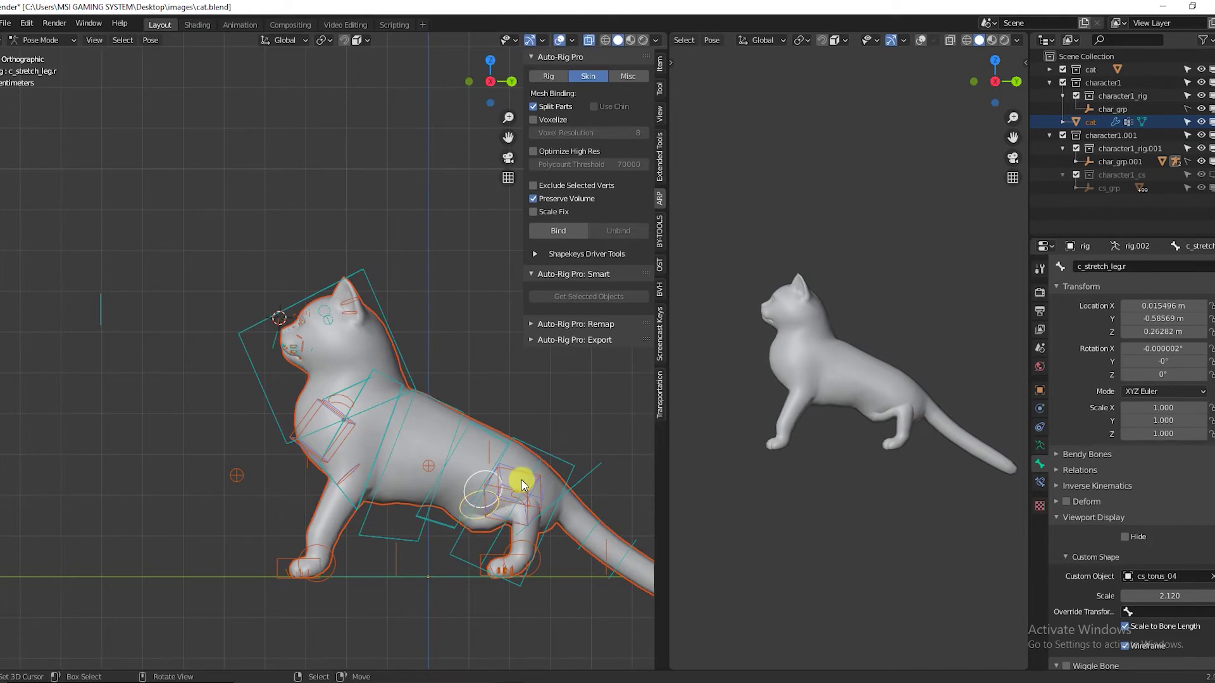
Reduce the root master control's tilt to about -20° and shift it forward.
{"action": "left_click", "coordinate": [565, 475]}
{"action": "key", "text": "g"}
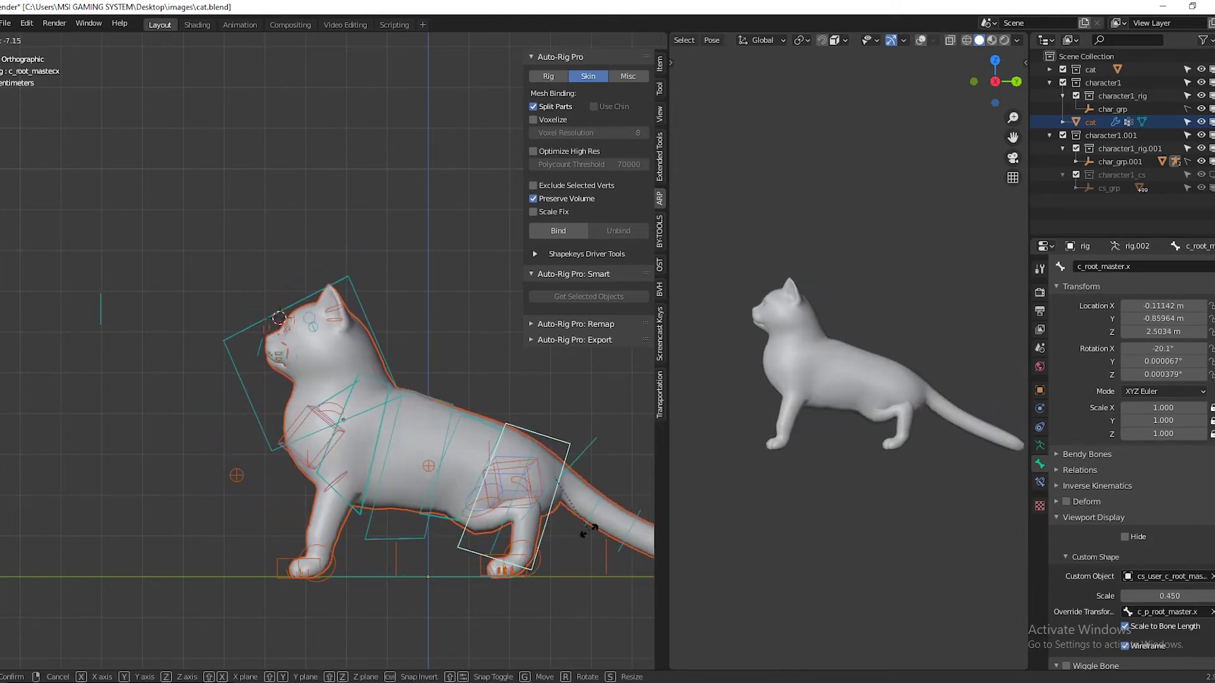
{"action": "left_click", "coordinate": [544, 526]}
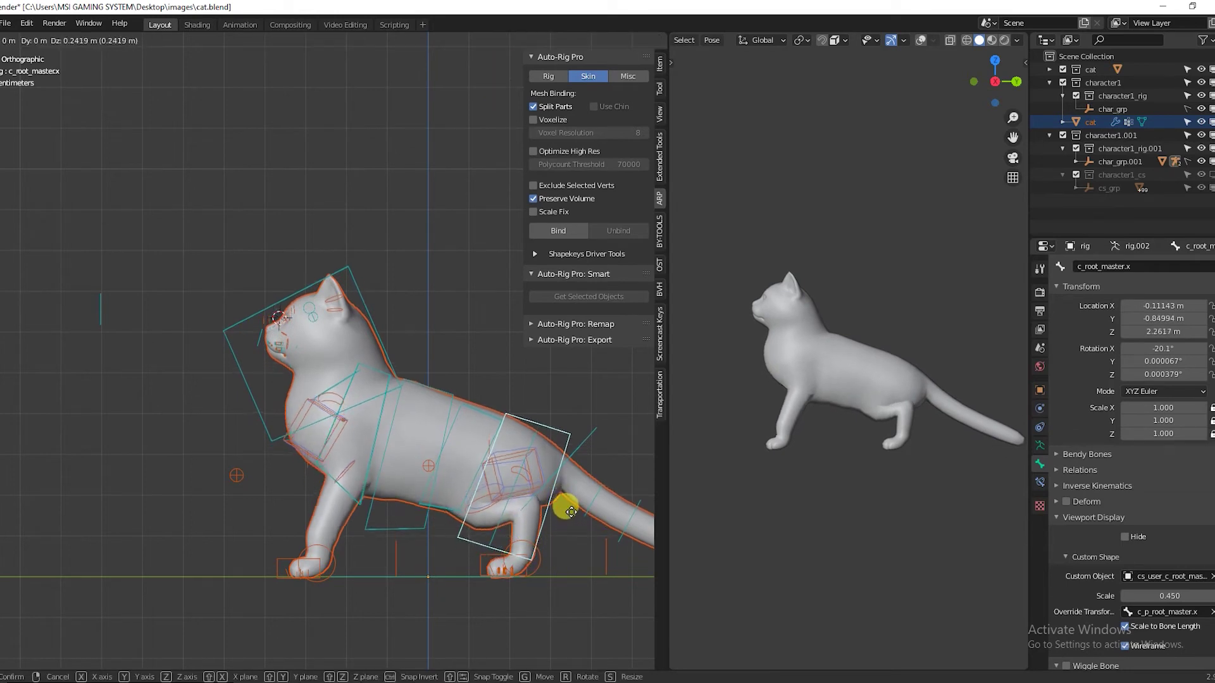
Select both front-leg stretch controls and move them to adjust the front legs in the tilted pose.
{"action": "left_click", "coordinate": [335, 485]}
{"action": "left_click", "coordinate": [342, 478]}
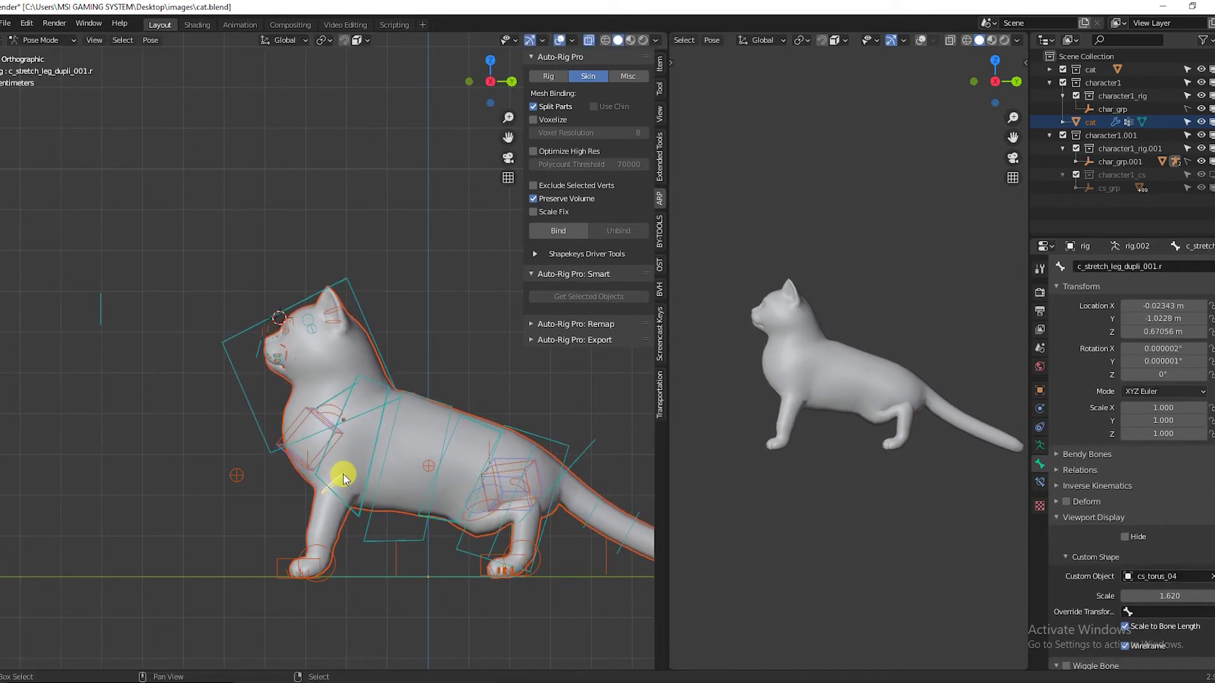
{"action": "key", "text": "g"}
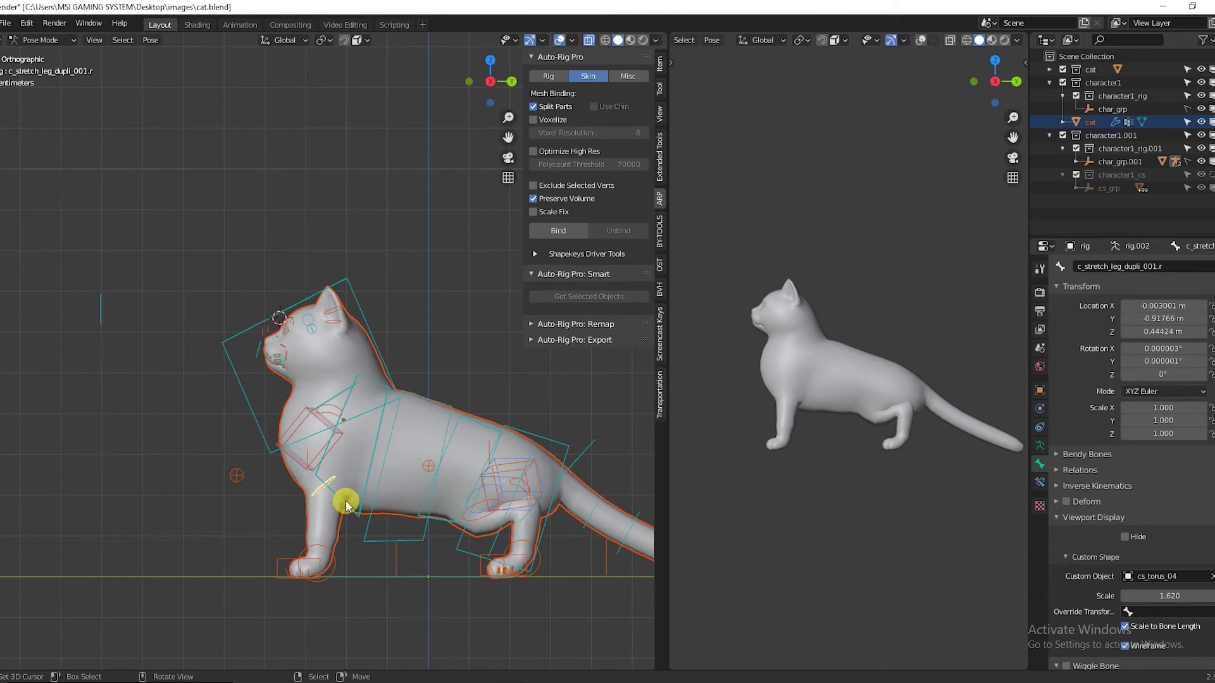
{"action": "right_click", "coordinate": [346, 506]}
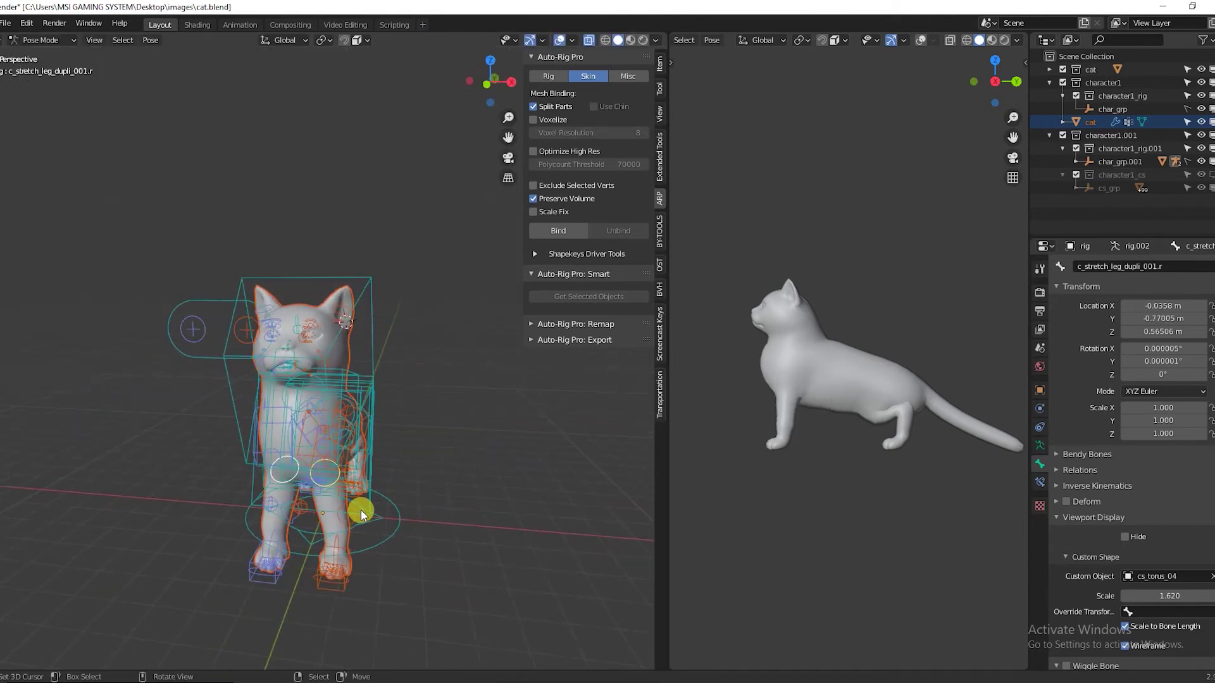
Rotate the tail master control so the cat's tail curls upward.
{"action": "middle_click_drag", "start_coordinate": [361, 514], "coordinate": [336, 488]}
{"action": "left_click", "coordinate": [334, 492]}
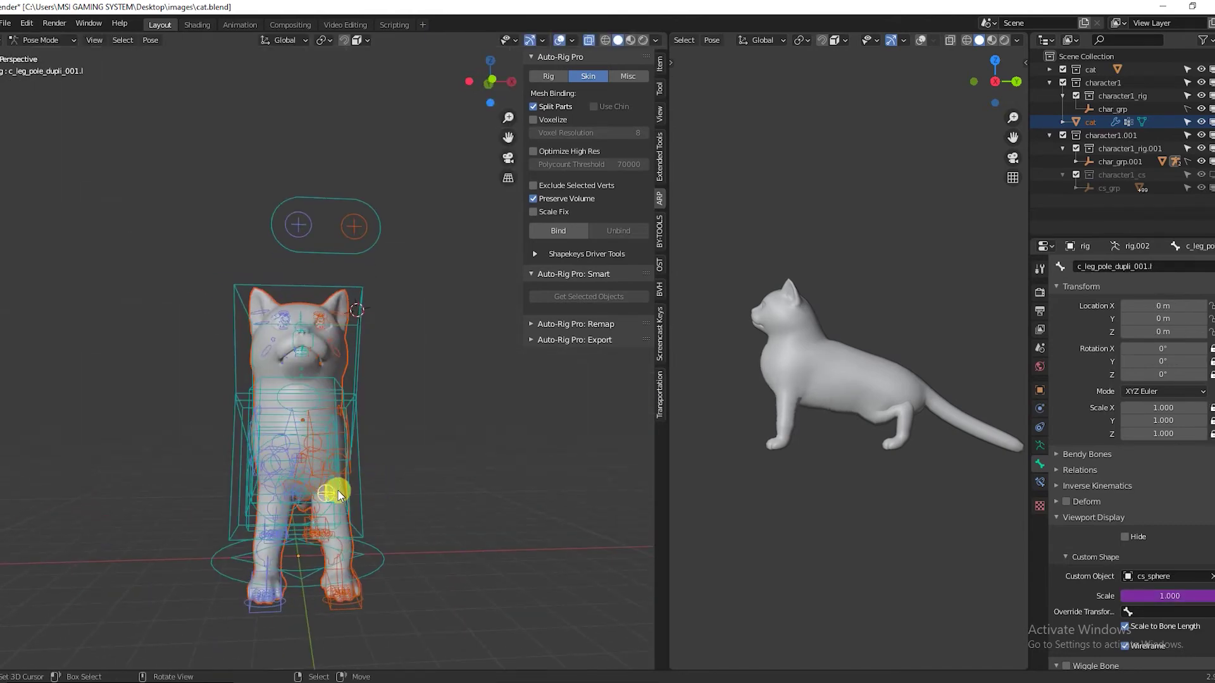
{"action": "left_click", "coordinate": [258, 490]}
{"action": "middle_click_drag", "start_coordinate": [257, 488], "coordinate": [154, 475]}
{"action": "left_click", "coordinate": [116, 410]}
{"action": "middle_click_drag", "start_coordinate": [116, 410], "coordinate": [203, 461]}
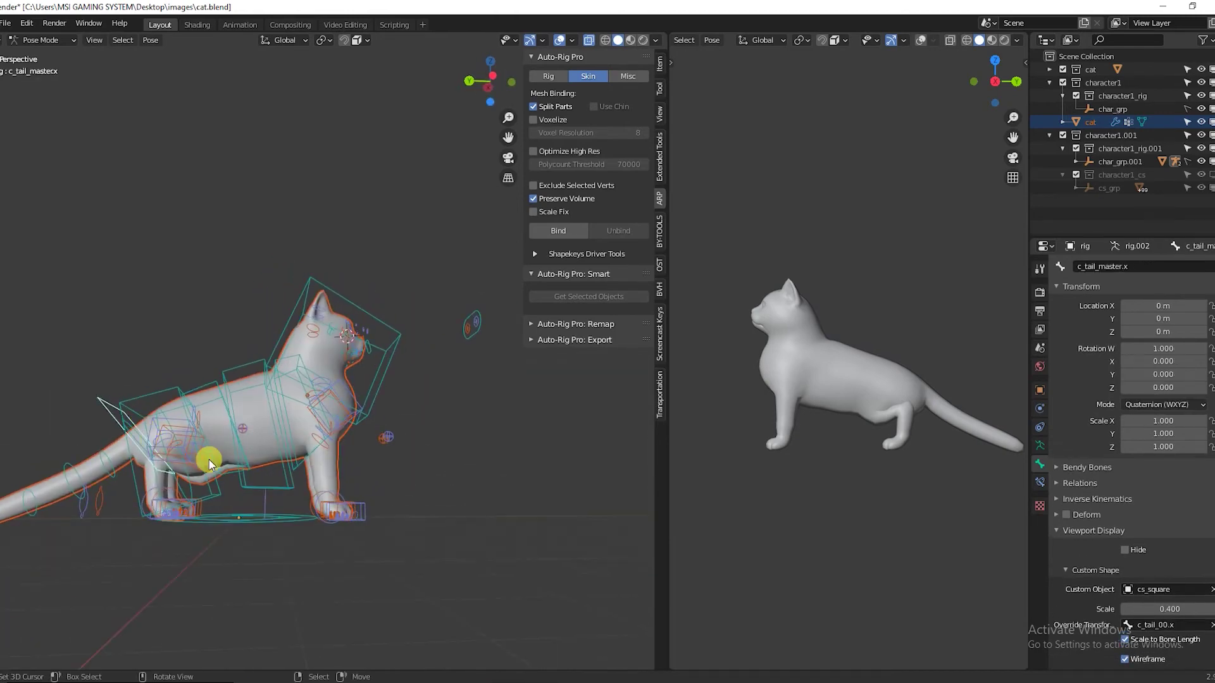
{"action": "key", "text": "r"}
{"action": "left_click", "coordinate": [158, 542]}
{"action": "middle_click_drag", "start_coordinate": [165, 542], "coordinate": [328, 629]}
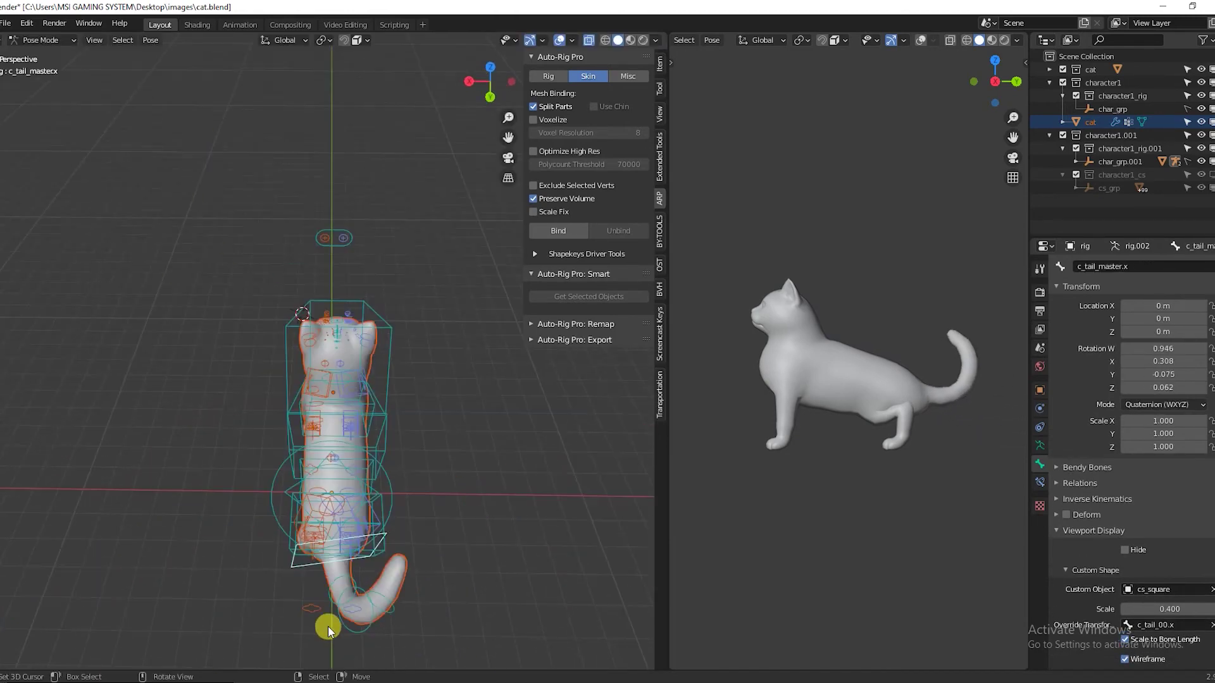
Clear the tail master control's rotation and try swinging the tail sideways.
{"action": "key", "text": "r"}
{"action": "right_click", "coordinate": [355, 536]}
{"action": "key", "text": "alt+r"}
{"action": "middle_click_drag", "start_coordinate": [364, 530], "coordinate": [355, 585]}
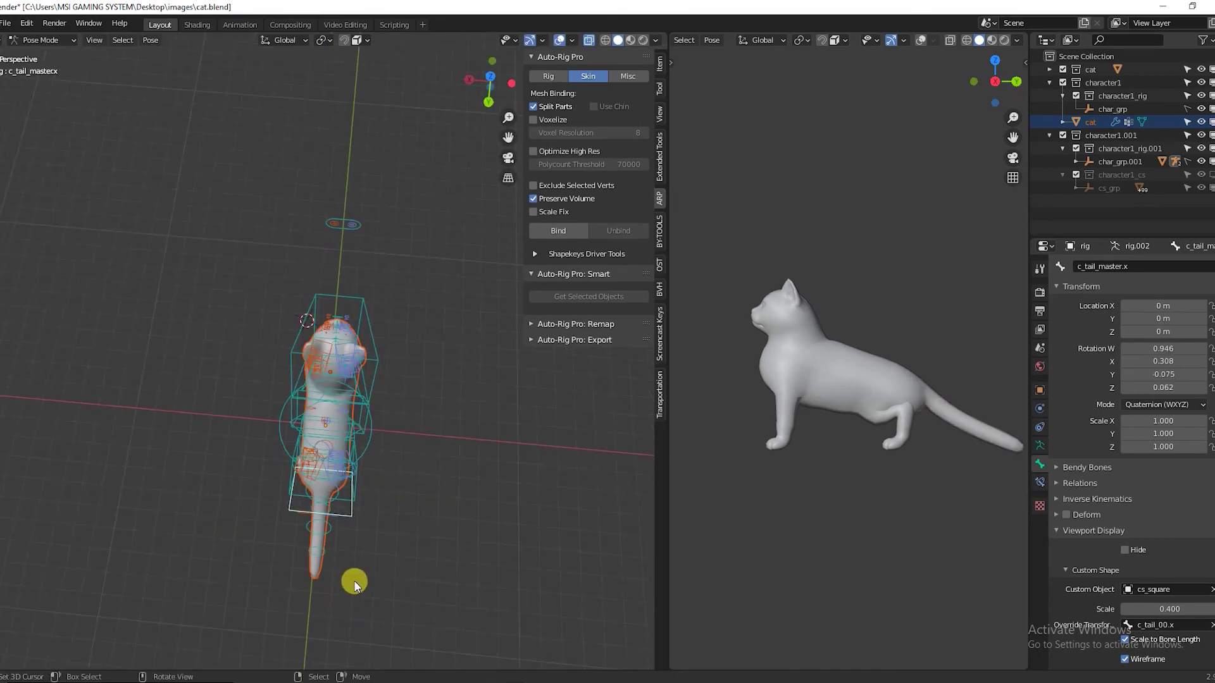
{"action": "key", "text": "r"}
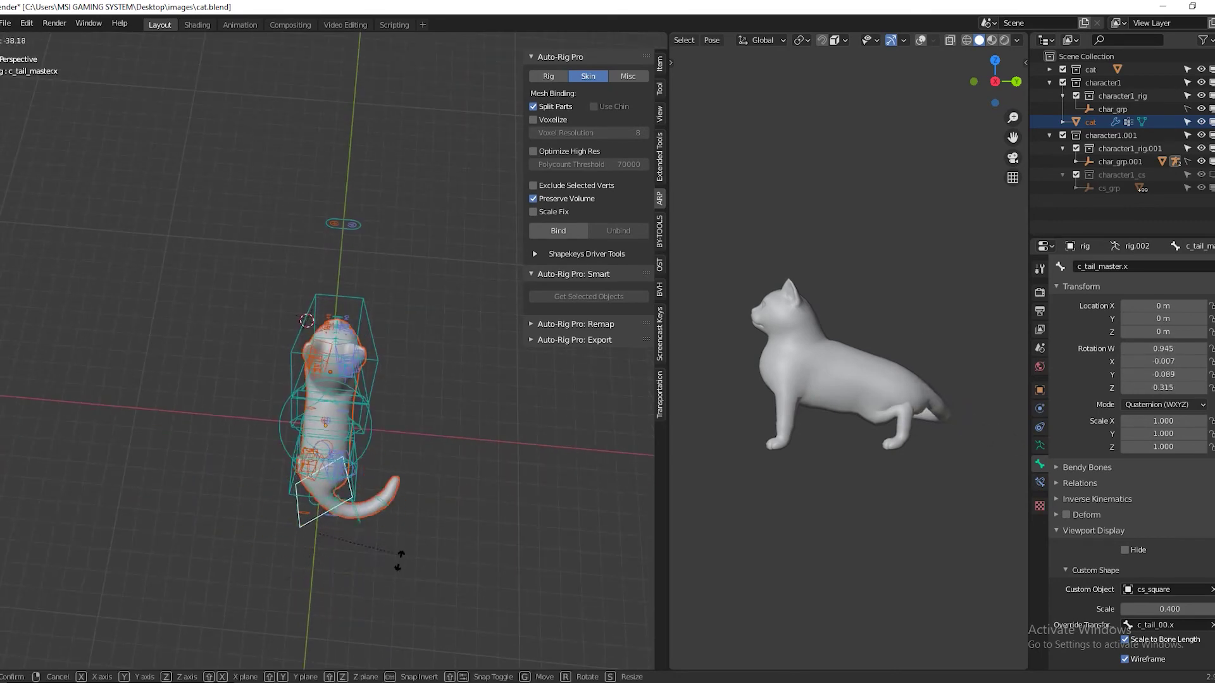
{"action": "right_click", "coordinate": [296, 479]}
Rotate the tail master control again from a side view to curl the tail up toward the back.
{"action": "middle_click_drag", "start_coordinate": [295, 480], "coordinate": [496, 523]}
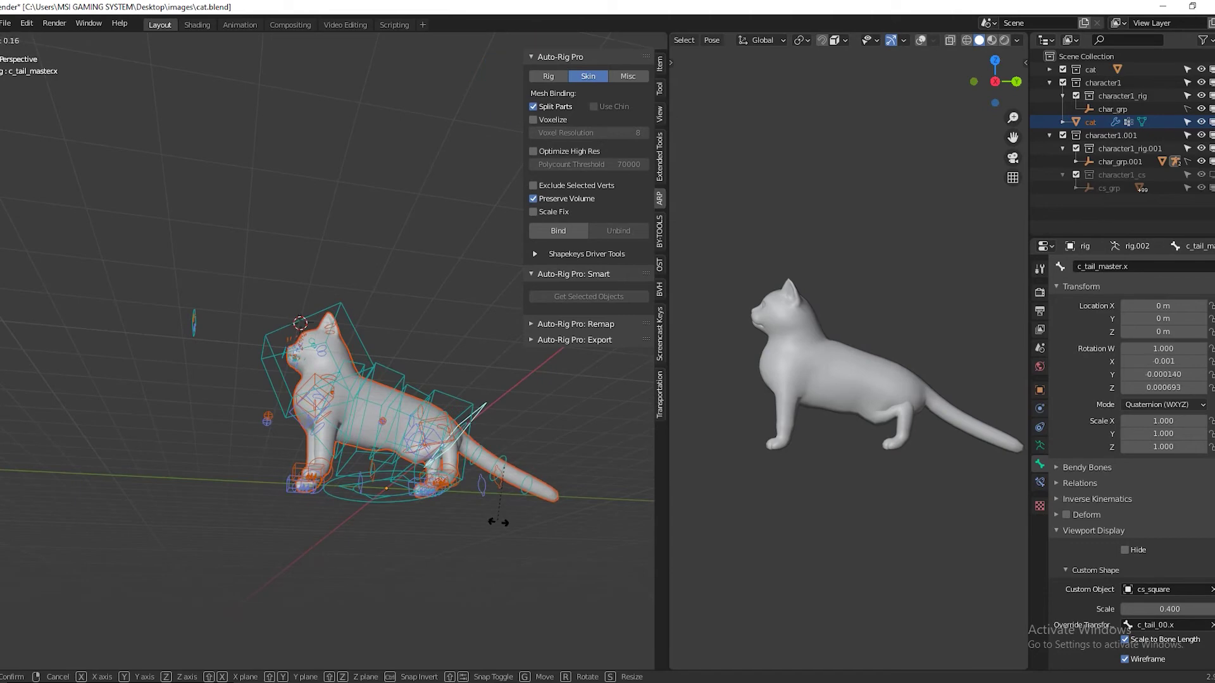
{"action": "key", "text": "r"}
{"action": "left_click", "coordinate": [505, 467]}
{"action": "middle_click_drag", "start_coordinate": [504, 467], "coordinate": [507, 515]}
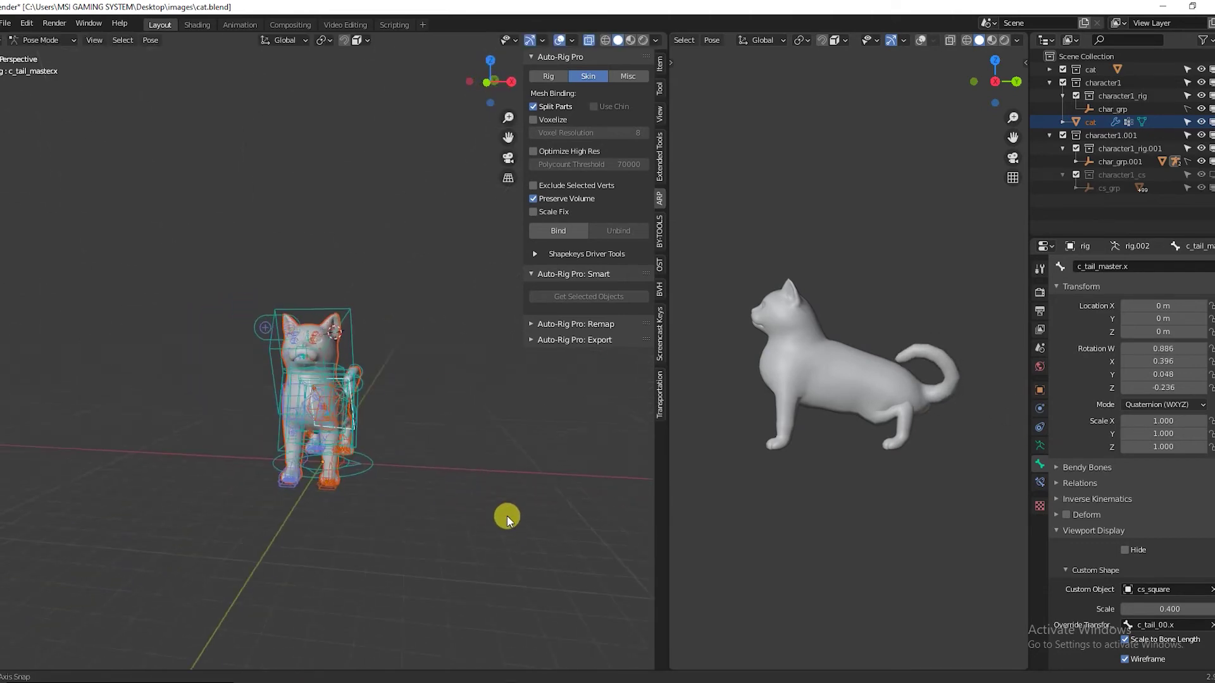
Try rotating the head control freely to test the head and neck deformation.
{"action": "scroll", "coordinate": [285, 320], "scroll_direction": "up", "scroll_amount": 3}
{"action": "left_click", "coordinate": [355, 276]}
{"action": "key", "text": "r"}
{"action": "key", "text": "r"}
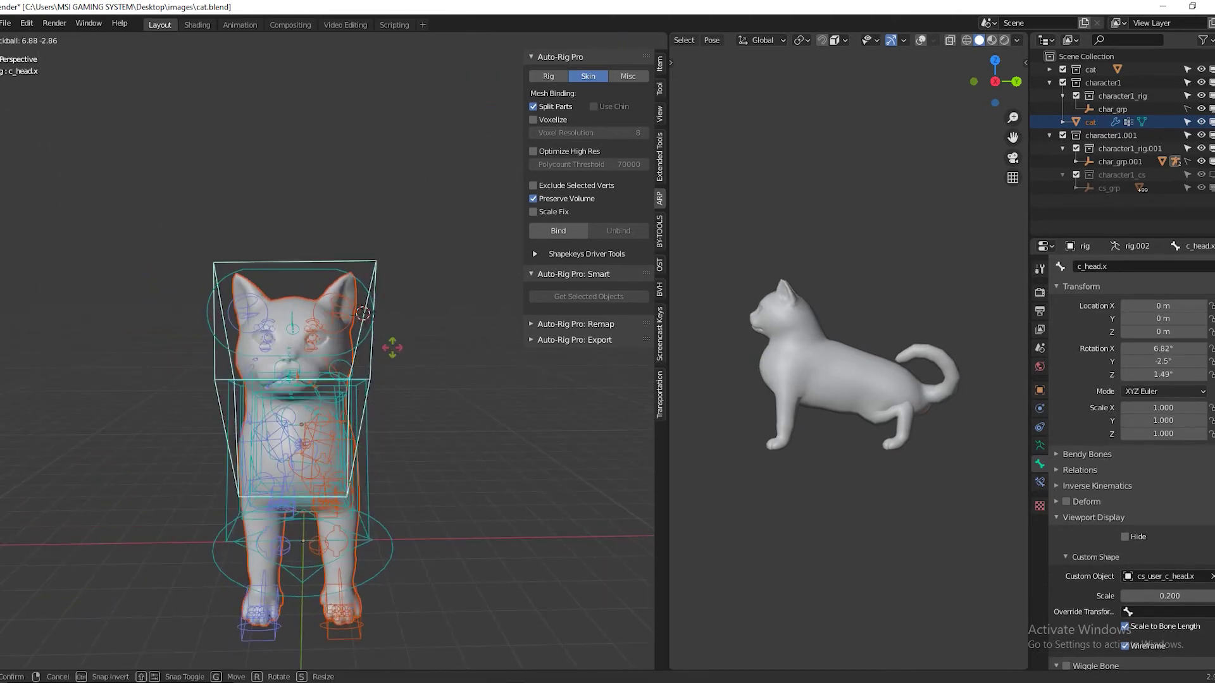
{"action": "right_click", "coordinate": [378, 378]}
{"action": "middle_click_drag", "start_coordinate": [378, 378], "coordinate": [256, 410]}
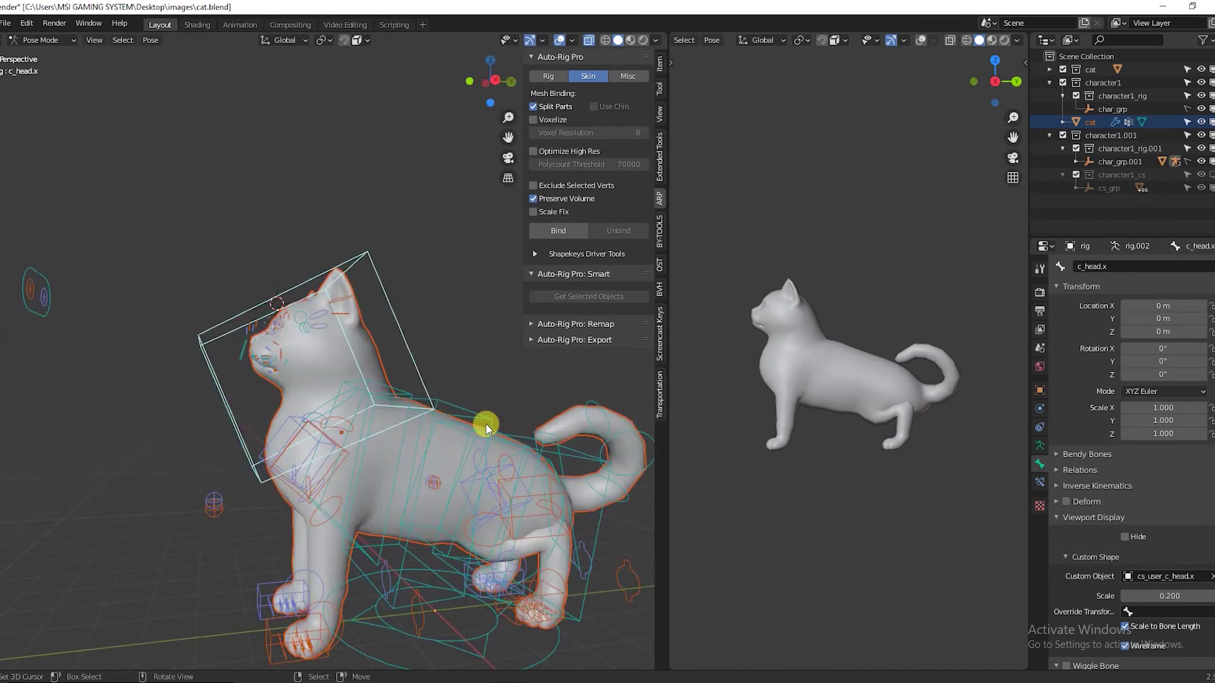
Try rotating the c_spine_02.x control to test the deformation of the cat's midsection.
{"action": "left_click", "coordinate": [486, 424]}
{"action": "scroll", "coordinate": [485, 437], "scroll_direction": "down", "scroll_amount": 2}
{"action": "middle_click_drag", "start_coordinate": [486, 468], "coordinate": [433, 498]}
{"action": "key", "text": "r"}
{"action": "right_click", "coordinate": [453, 511]}
{"action": "scroll", "coordinate": [451, 510], "scroll_direction": "down", "scroll_amount": 2}
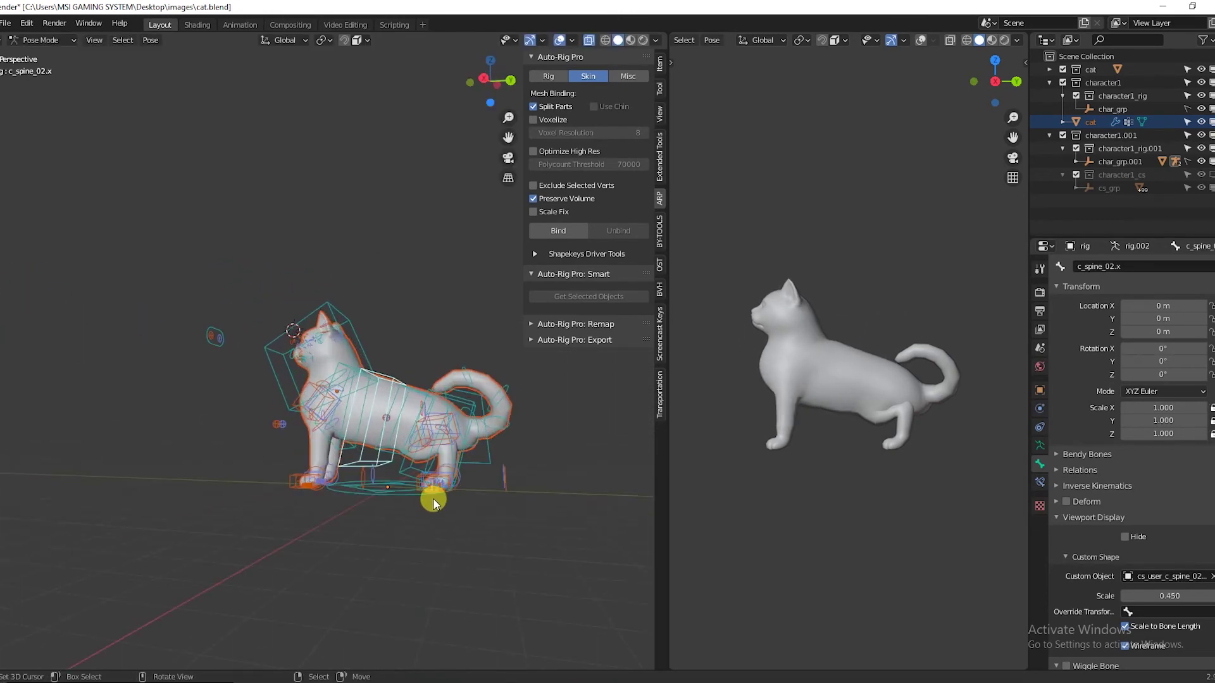
Clear the location and rotation of all rig controls and switch the rig to Object Mode.
{"action": "key", "text": "a"}
{"action": "scroll", "coordinate": [326, 437], "scroll_direction": "up", "scroll_amount": 4}
{"action": "scroll", "coordinate": [345, 468], "scroll_direction": "down", "scroll_amount": 3}
{"action": "middle_click_drag", "start_coordinate": [326, 438], "coordinate": [272, 463]}
{"action": "key", "text": "alt+g"}
{"action": "key", "text": "alt+r"}
{"action": "key", "text": "ctrl+Tab"}
Widen the main 3D viewport and return the rig to Pose Mode with its hidden bones revealed.
{"action": "scroll", "coordinate": [347, 413], "scroll_direction": "up", "scroll_amount": 3}
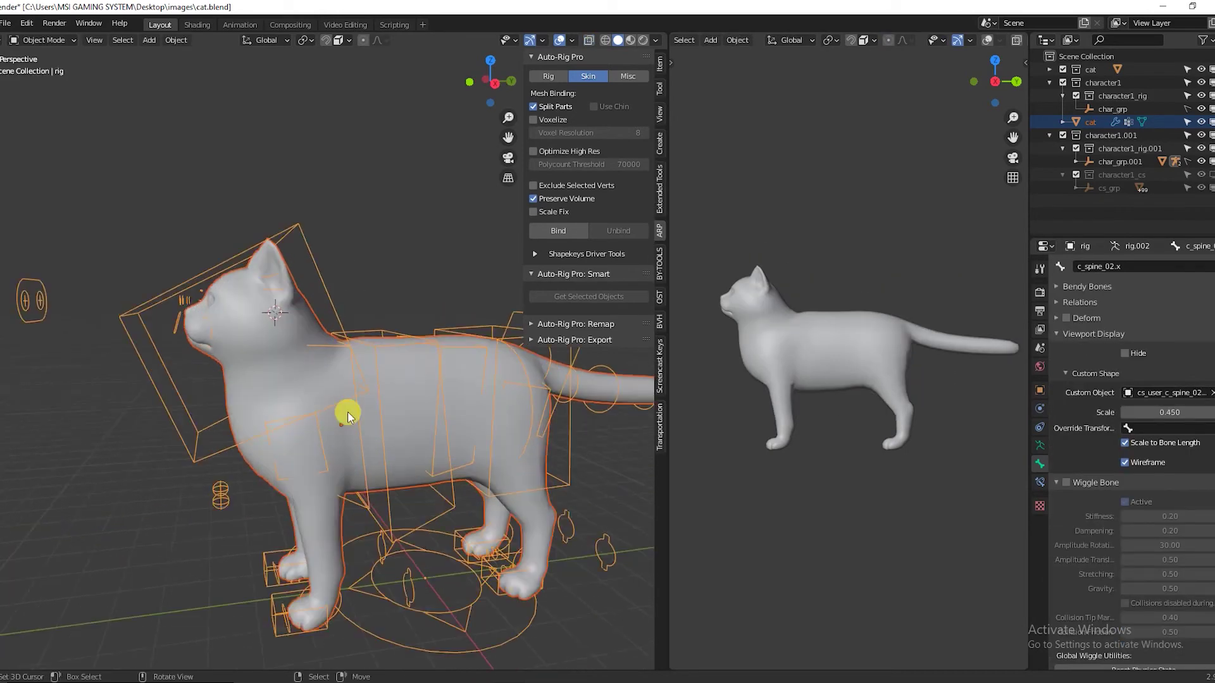
{"action": "scroll", "coordinate": [347, 411], "scroll_direction": "up", "scroll_amount": 2}
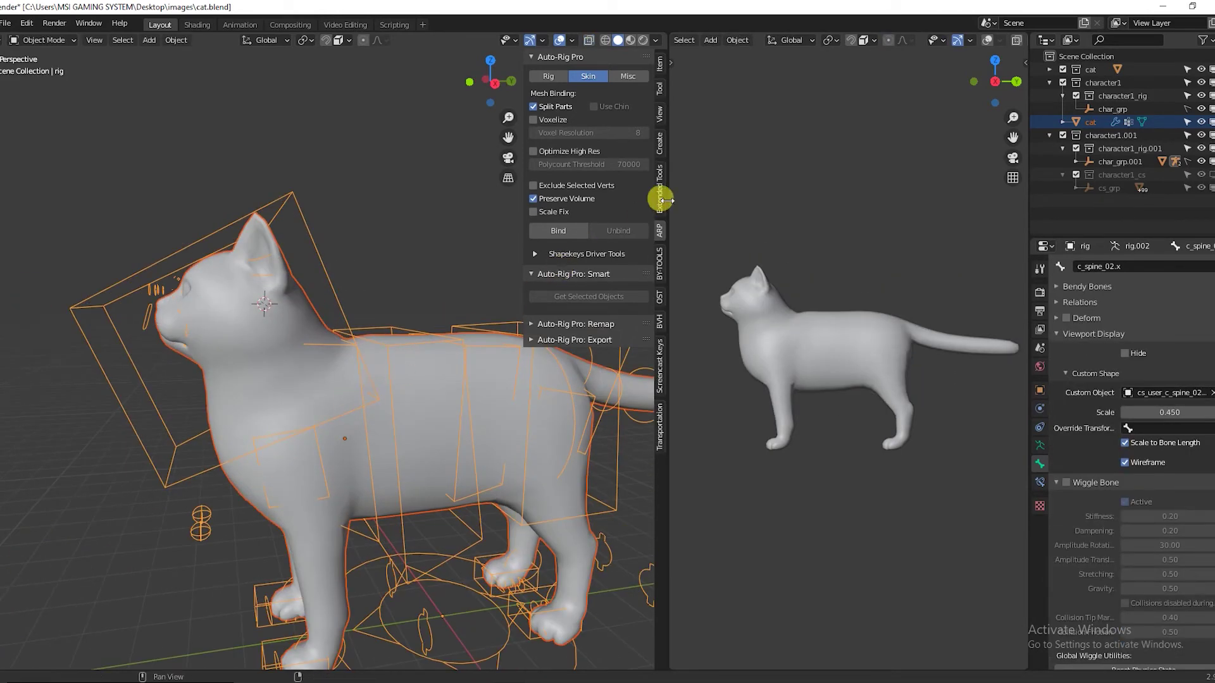
{"action": "left_click_drag", "start_coordinate": [668, 222], "coordinate": [759, 228]}
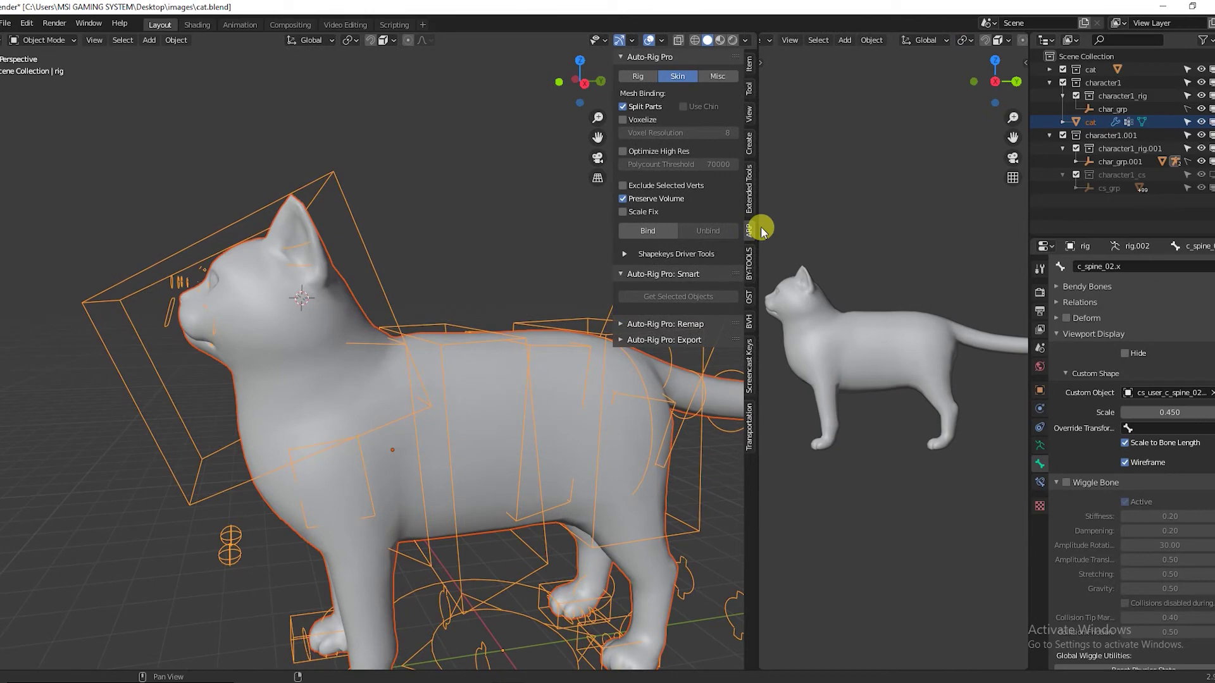
{"action": "scroll", "coordinate": [364, 493], "scroll_direction": "down", "scroll_amount": 2}
{"action": "key", "text": "ctrl+Tab"}
{"action": "key", "text": "alt+h"}
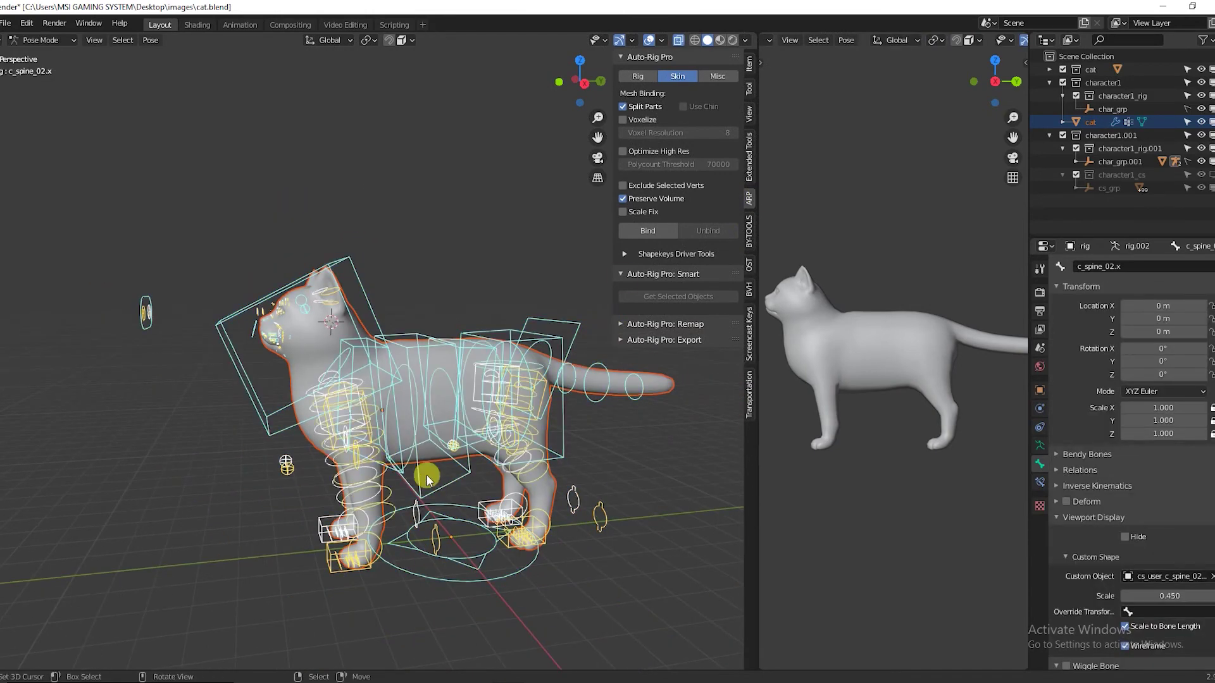
Examine the rig controls around the cat from both sides with the Auto-Rig Pro rig options shown.
{"action": "middle_click_drag", "start_coordinate": [426, 474], "coordinate": [367, 468]}
{"action": "middle_click_drag", "start_coordinate": [476, 536], "coordinate": [441, 450]}
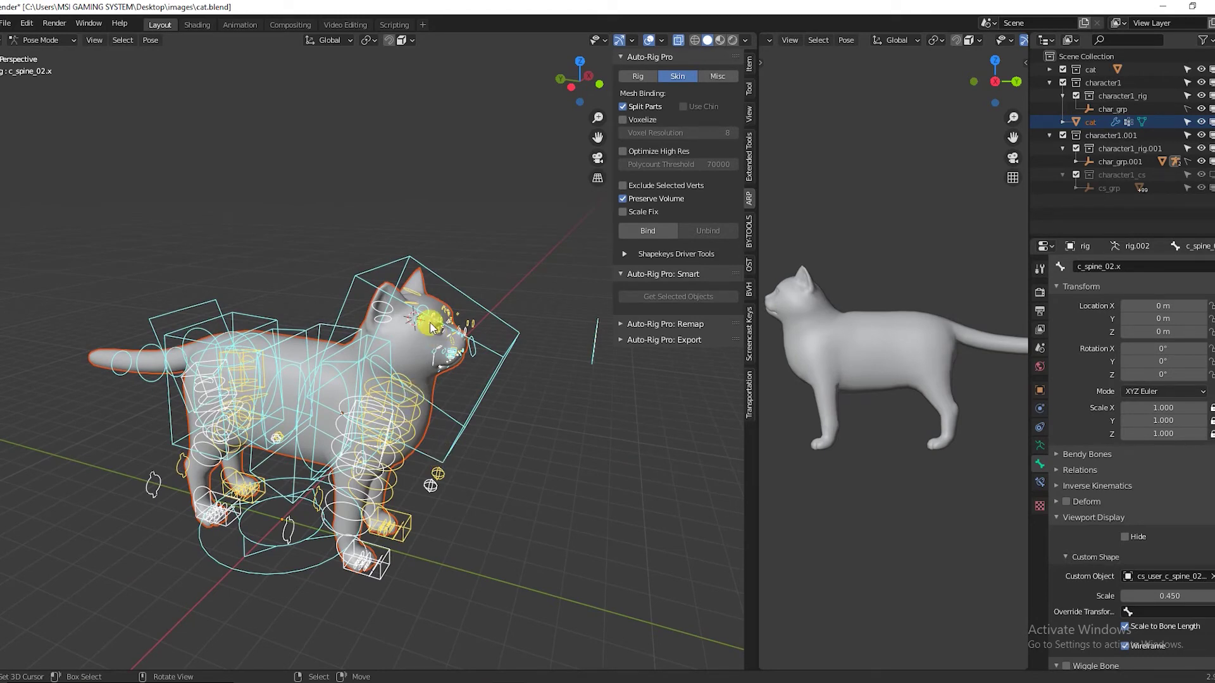
{"action": "left_click", "coordinate": [638, 75]}
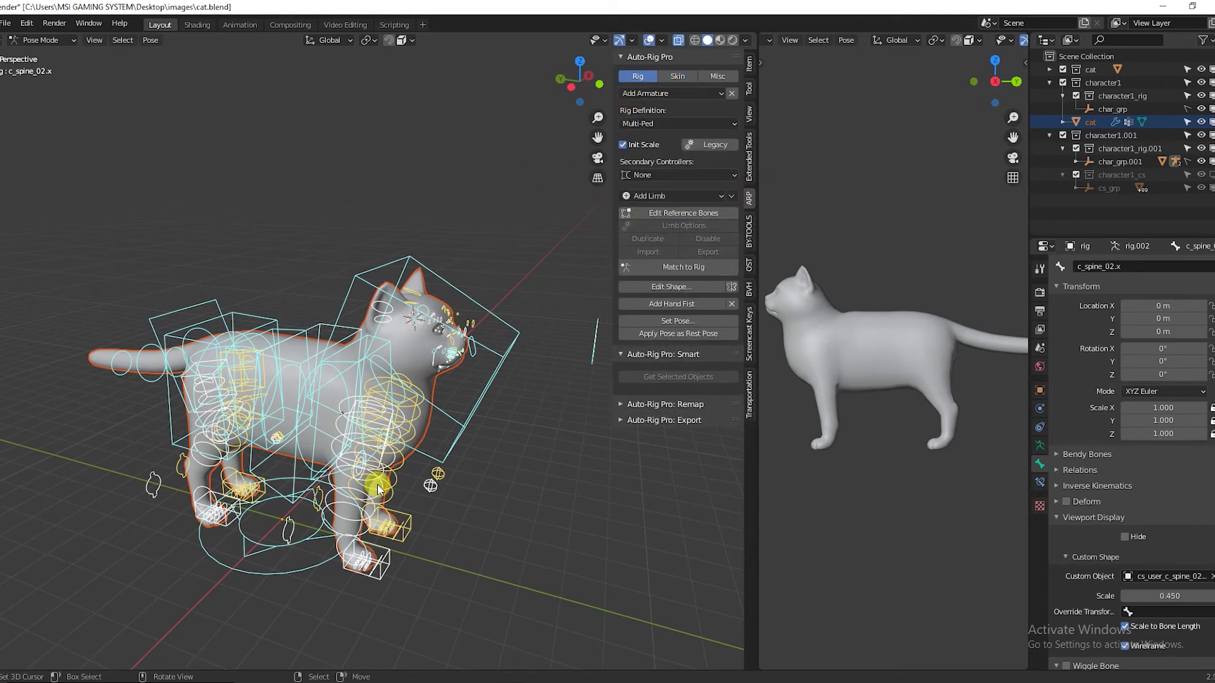
{"action": "middle_click_drag", "start_coordinate": [377, 490], "coordinate": [244, 472]}
{"action": "middle_click_drag", "start_coordinate": [437, 506], "coordinate": [325, 524]}
{"action": "scroll", "coordinate": [354, 490], "scroll_direction": "up", "scroll_amount": 2}
{"action": "middle_click_drag", "start_coordinate": [386, 488], "coordinate": [358, 481]}
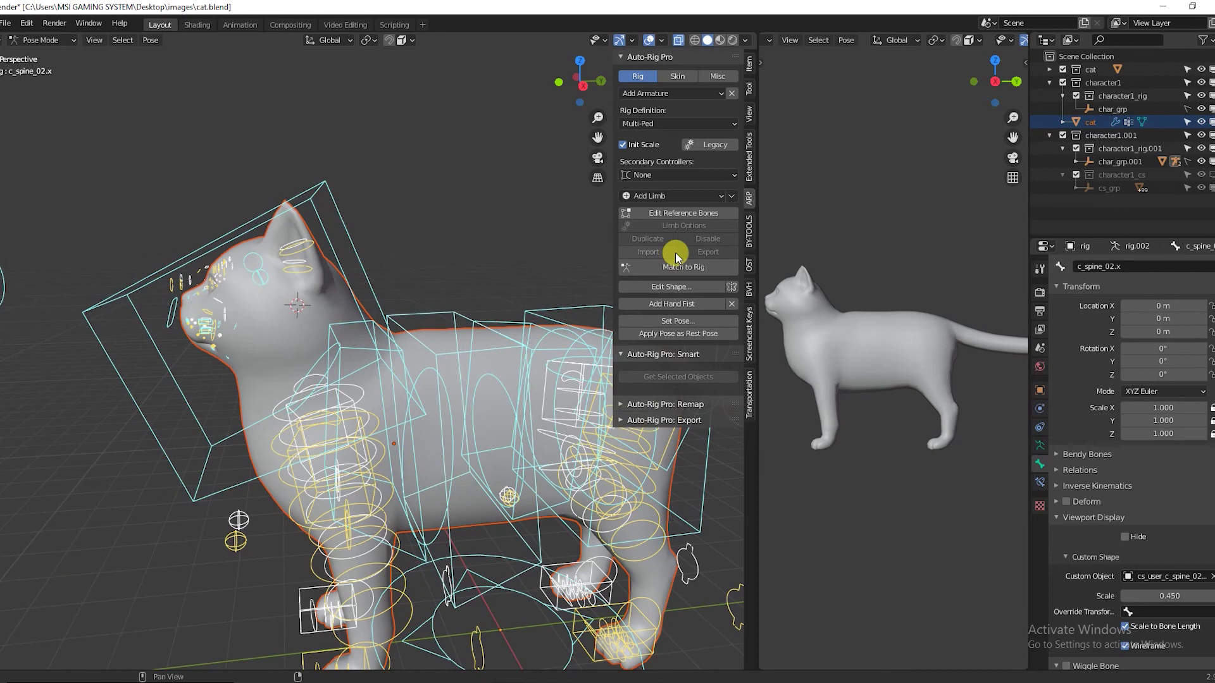
{"action": "middle_click_drag", "start_coordinate": [380, 412], "coordinate": [348, 435]}
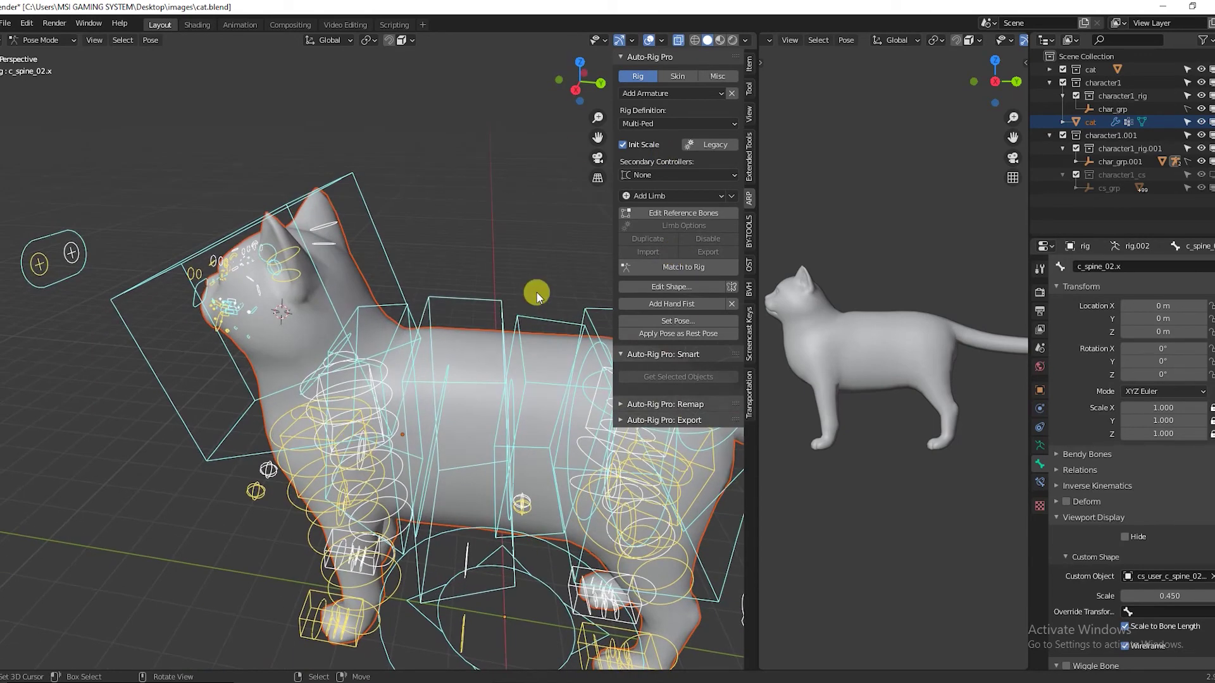
Set the rig's secondary controllers to Twist (Exportable, best) and regenerate the controls from the reference bones with Match to Rig.
{"action": "left_click", "coordinate": [710, 196]}
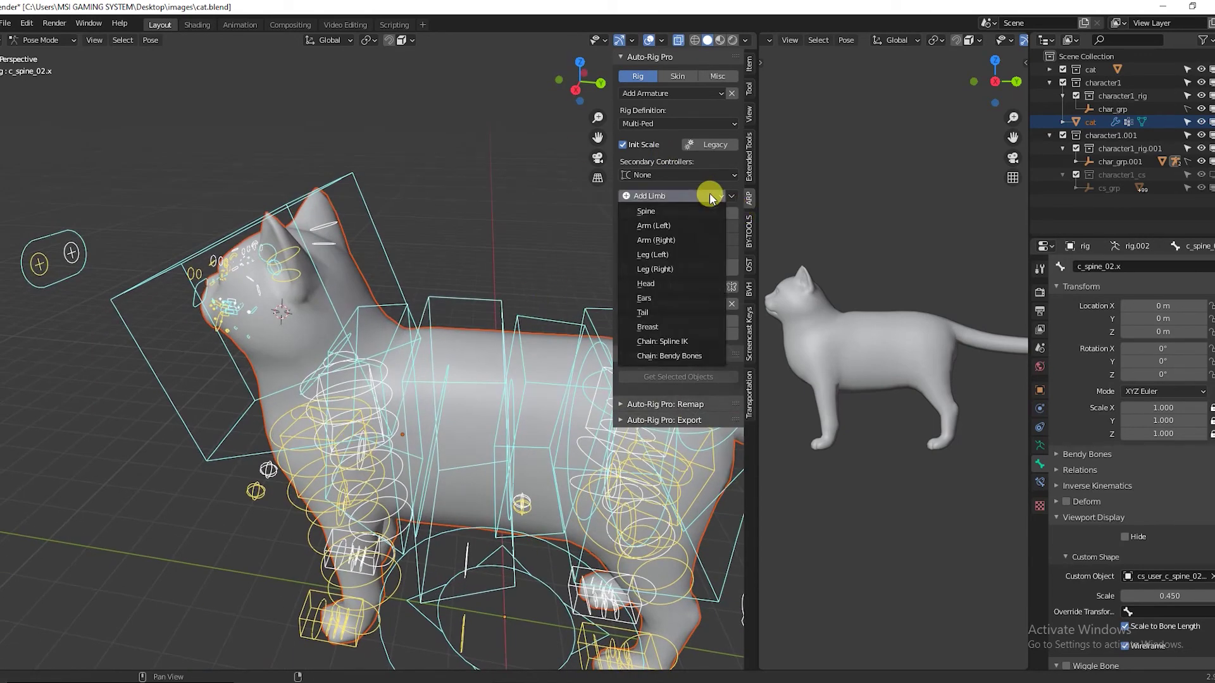
{"action": "left_click", "coordinate": [672, 173]}
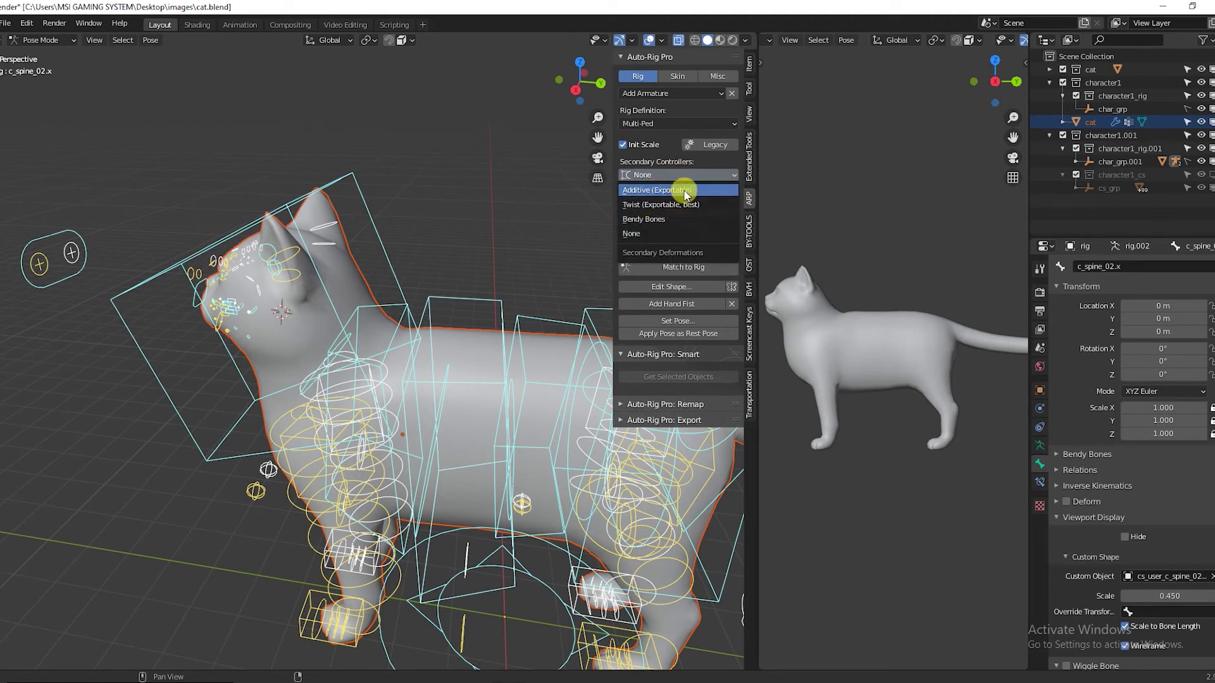
{"action": "left_click", "coordinate": [712, 121]}
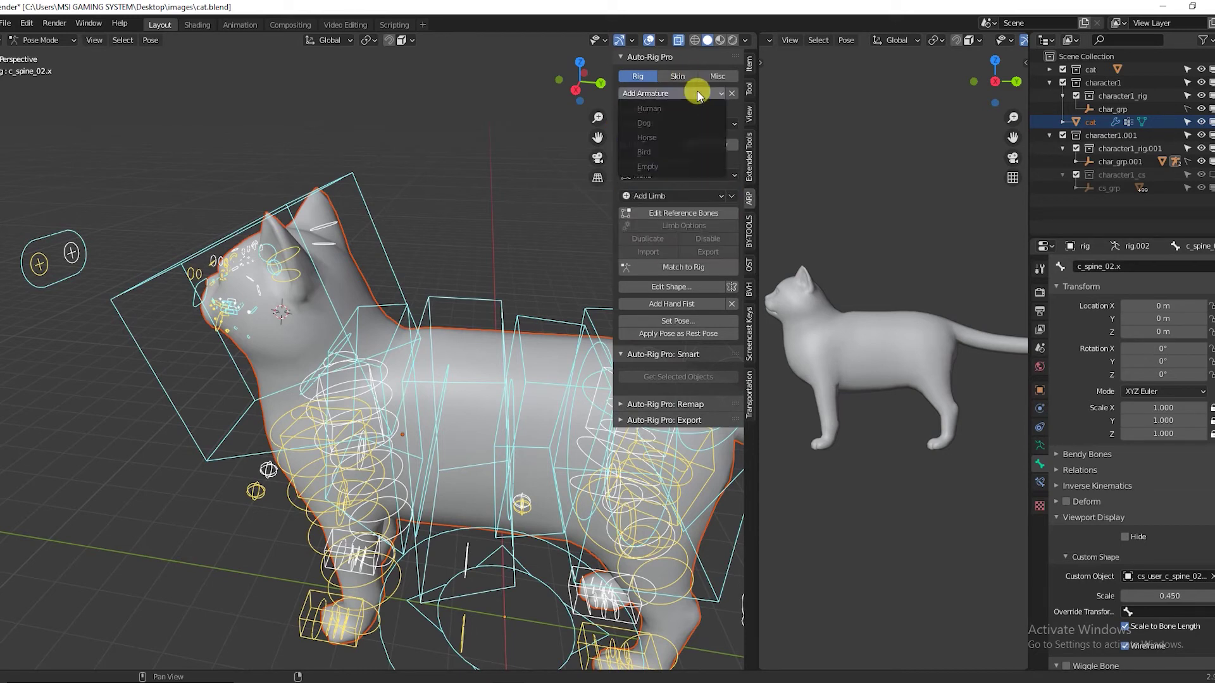
{"action": "left_click", "coordinate": [678, 176]}
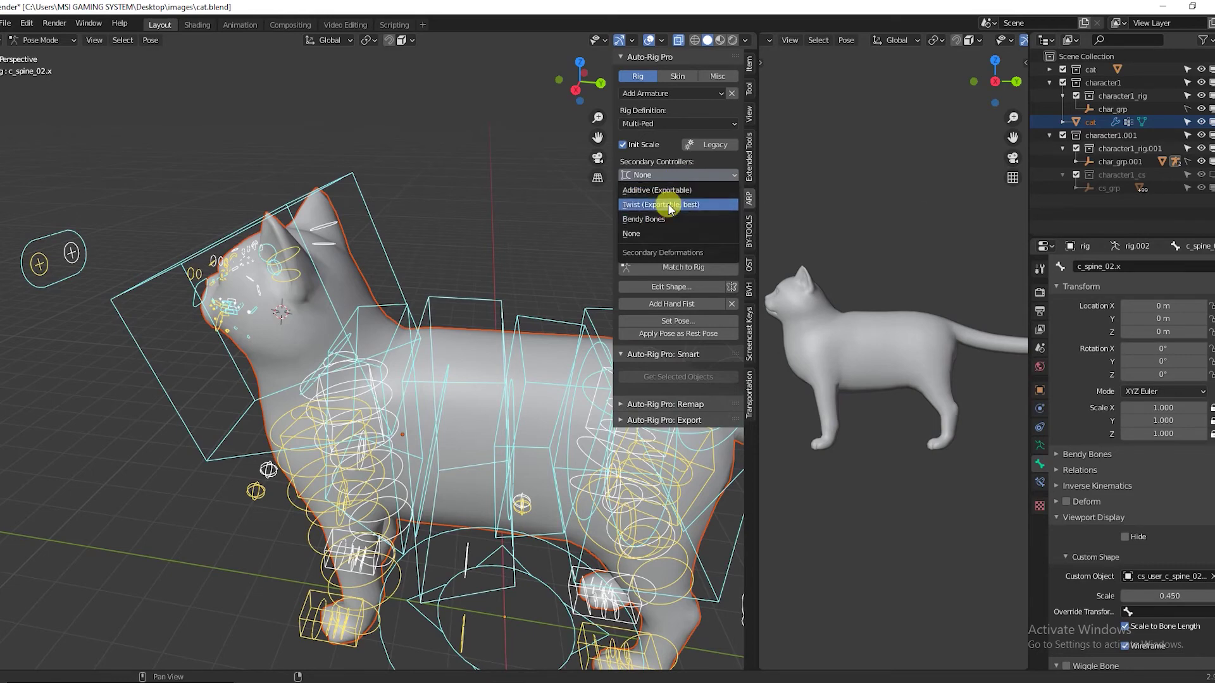
{"action": "left_click", "coordinate": [669, 206]}
{"action": "scroll", "coordinate": [405, 354], "scroll_direction": "down", "scroll_amount": 2}
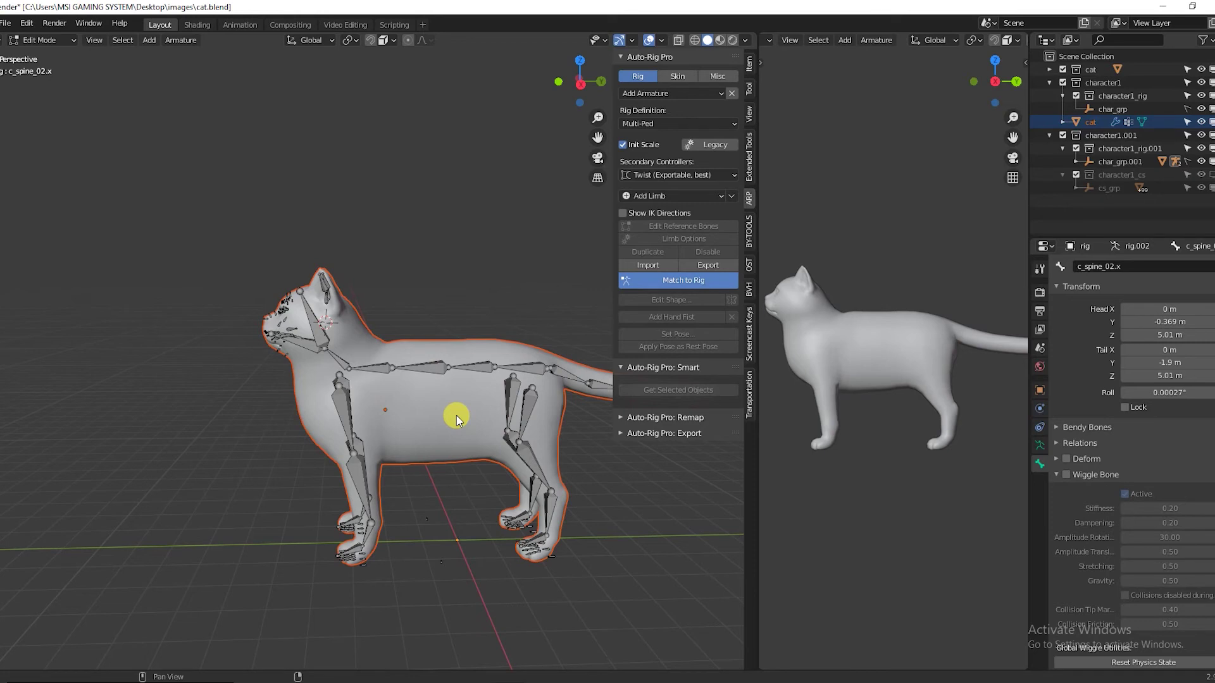
Try moving the left front leg's c_leg_bend_02 control to check whether the cat mesh follows it.
{"action": "left_click", "coordinate": [378, 499]}
{"action": "key", "text": "g"}
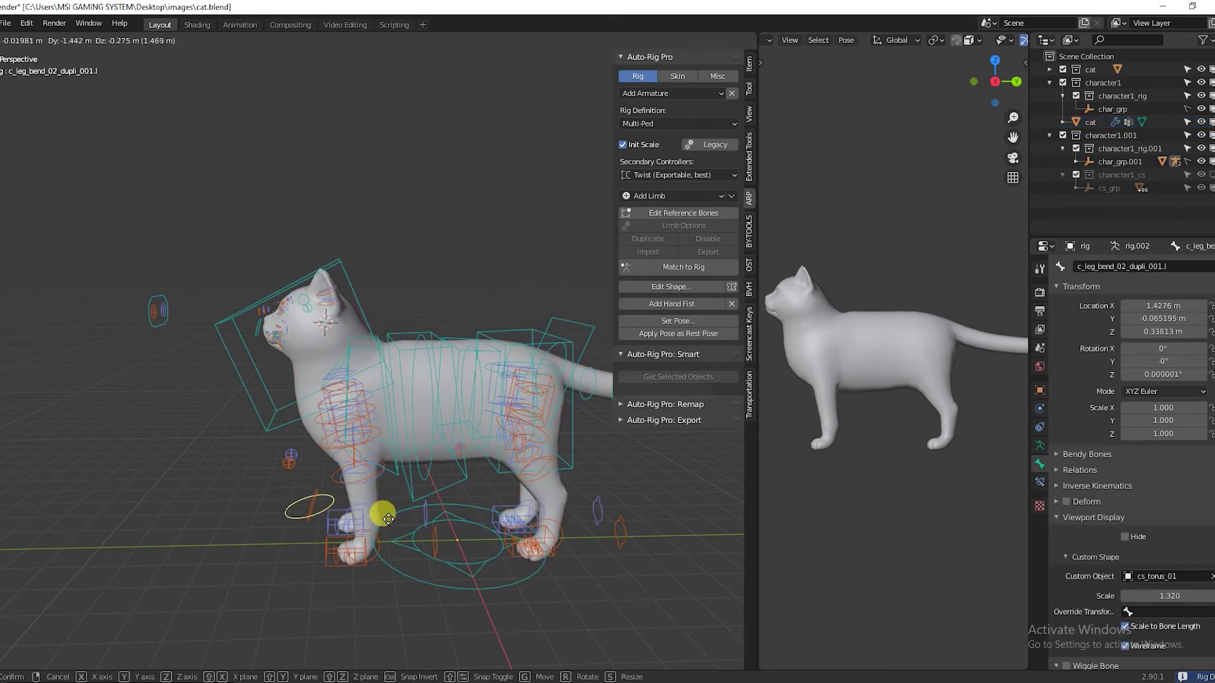
{"action": "right_click", "coordinate": [420, 491]}
Switch to Object Mode, select the cat mesh and unbind it from the rig.
{"action": "key", "text": "ctrl+Tab"}
{"action": "right_click", "coordinate": [340, 327], "text": "shift"}
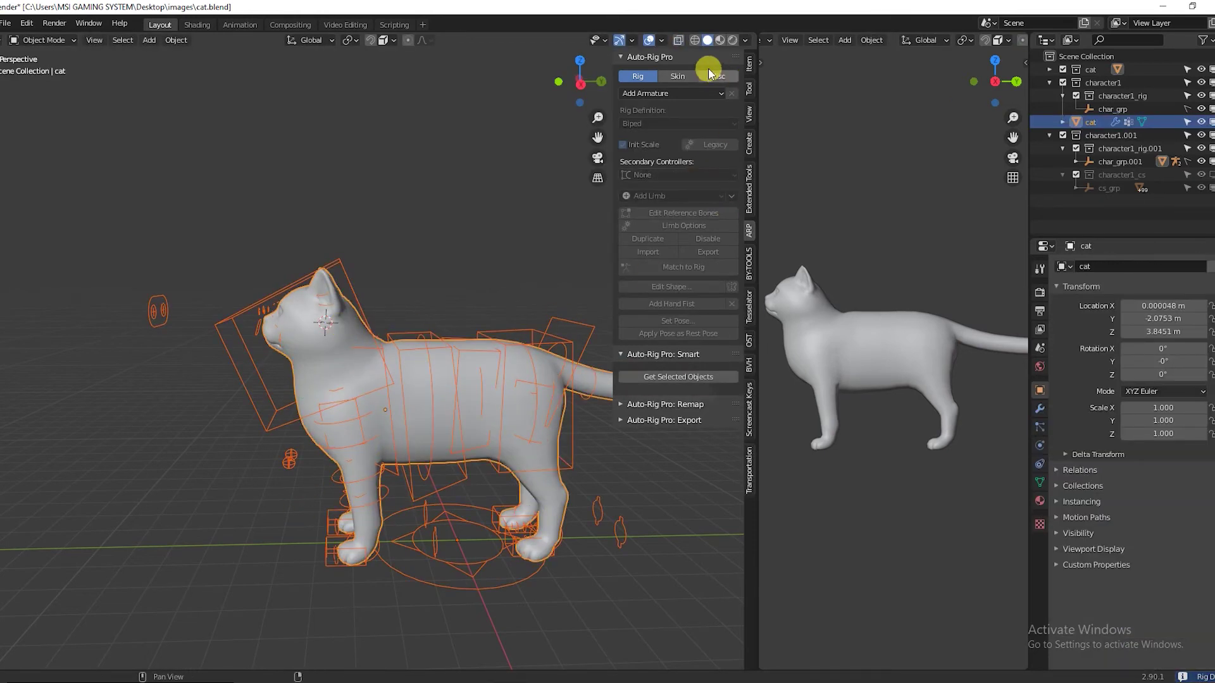
{"action": "left_click", "coordinate": [686, 76]}
{"action": "left_click", "coordinate": [724, 237]}
Select the cat mesh together with the rig, bind them again and return the rig to Pose Mode.
{"action": "left_click", "coordinate": [377, 410]}
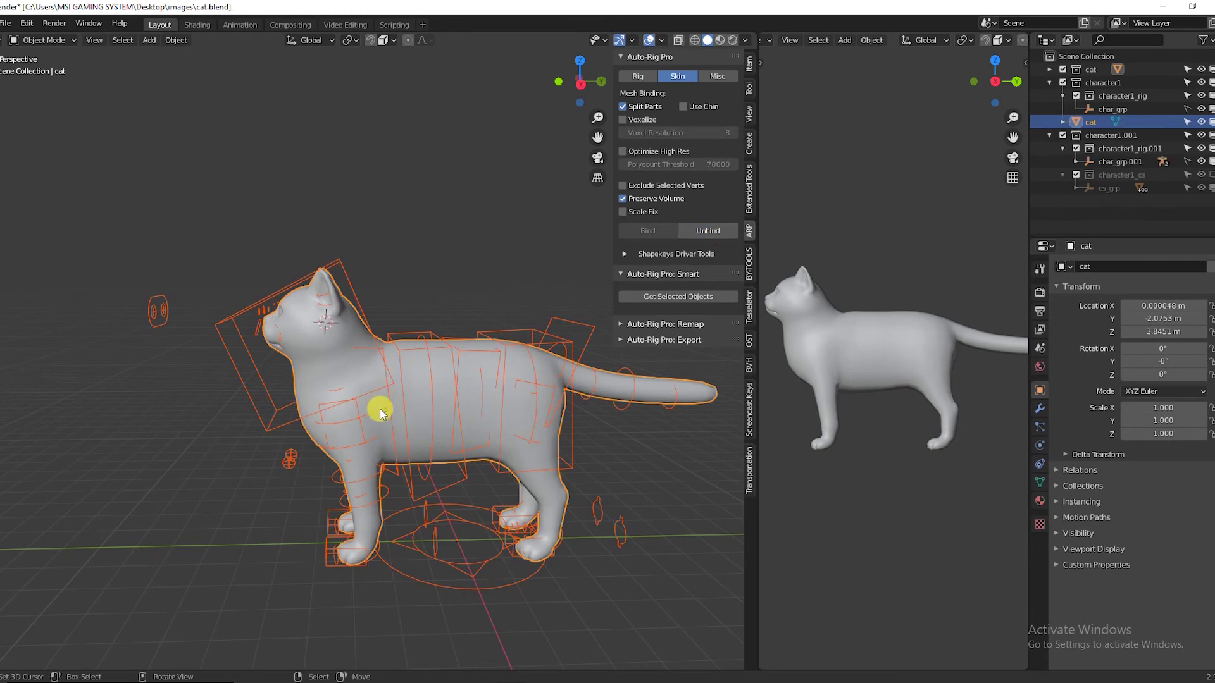
{"action": "left_click", "coordinate": [348, 328]}
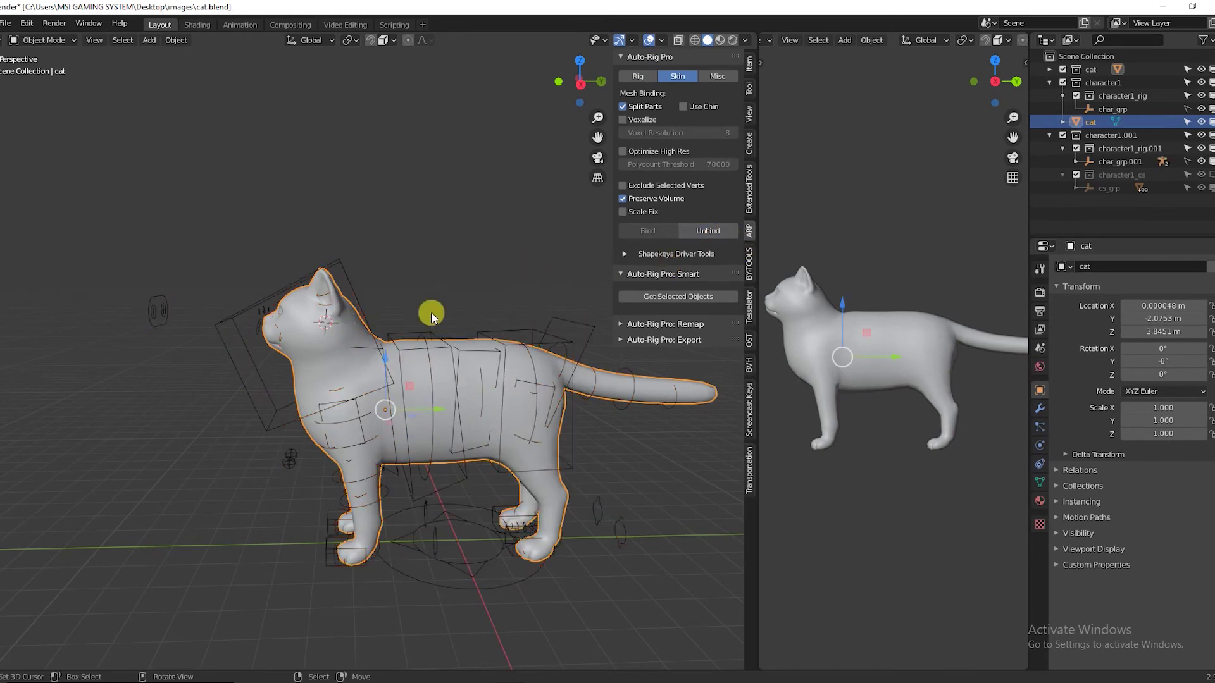
{"action": "middle_click_drag", "start_coordinate": [431, 316], "coordinate": [328, 282]}
{"action": "left_click", "coordinate": [354, 293], "text": "shift"}
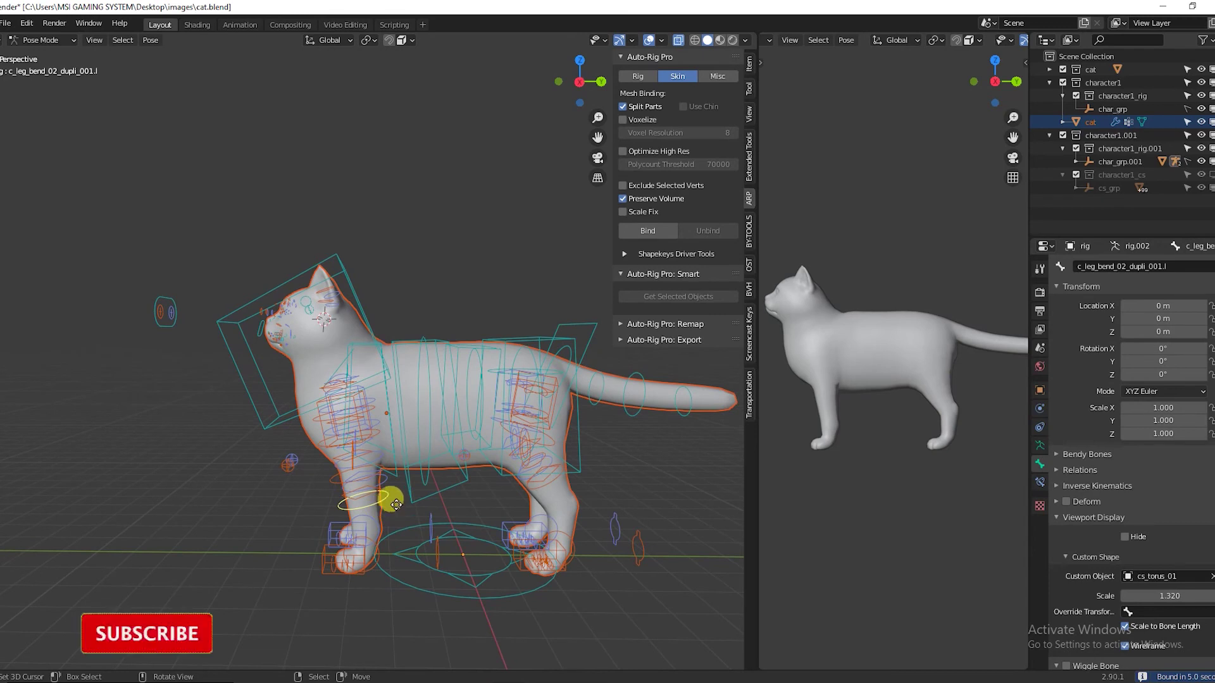
Move the left front foot forward and up so the leg lifts off the ground.
{"action": "left_click_drag", "start_coordinate": [356, 582], "coordinate": [260, 444]}
{"action": "left_click", "coordinate": [279, 421]}
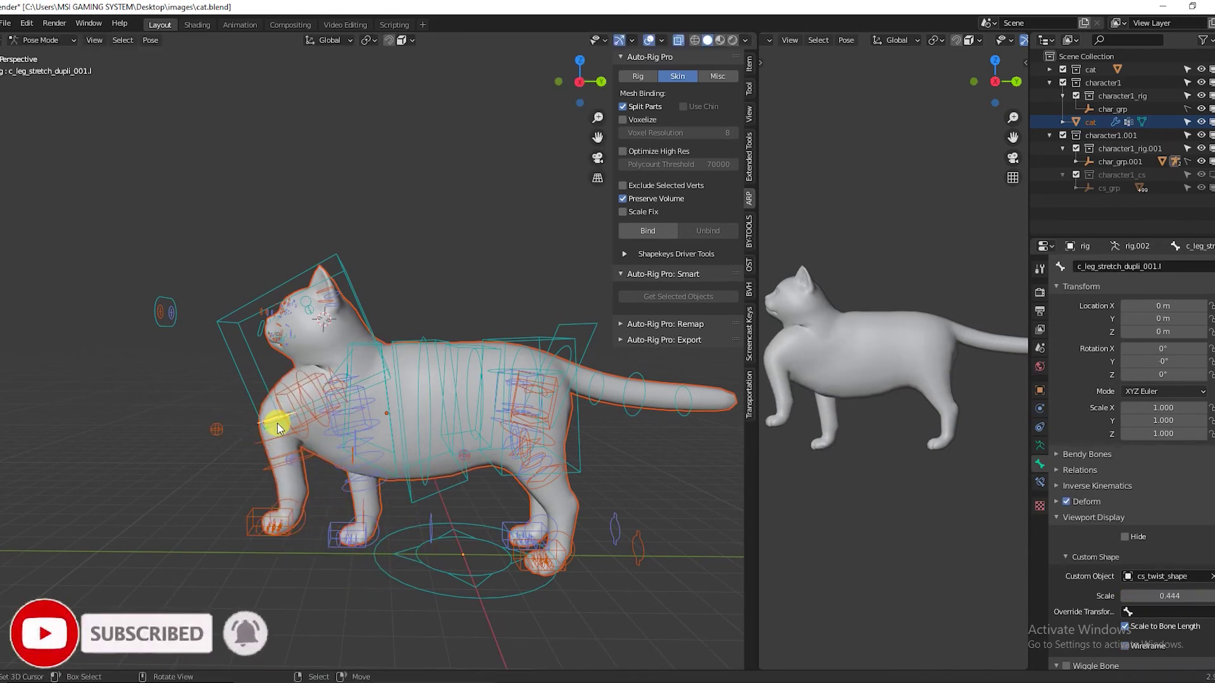
{"action": "left_click", "coordinate": [280, 423]}
Move the left front leg's stretch control back and down in side view to pull the raised elbow toward the chest.
{"action": "key", "text": "KP_3"}
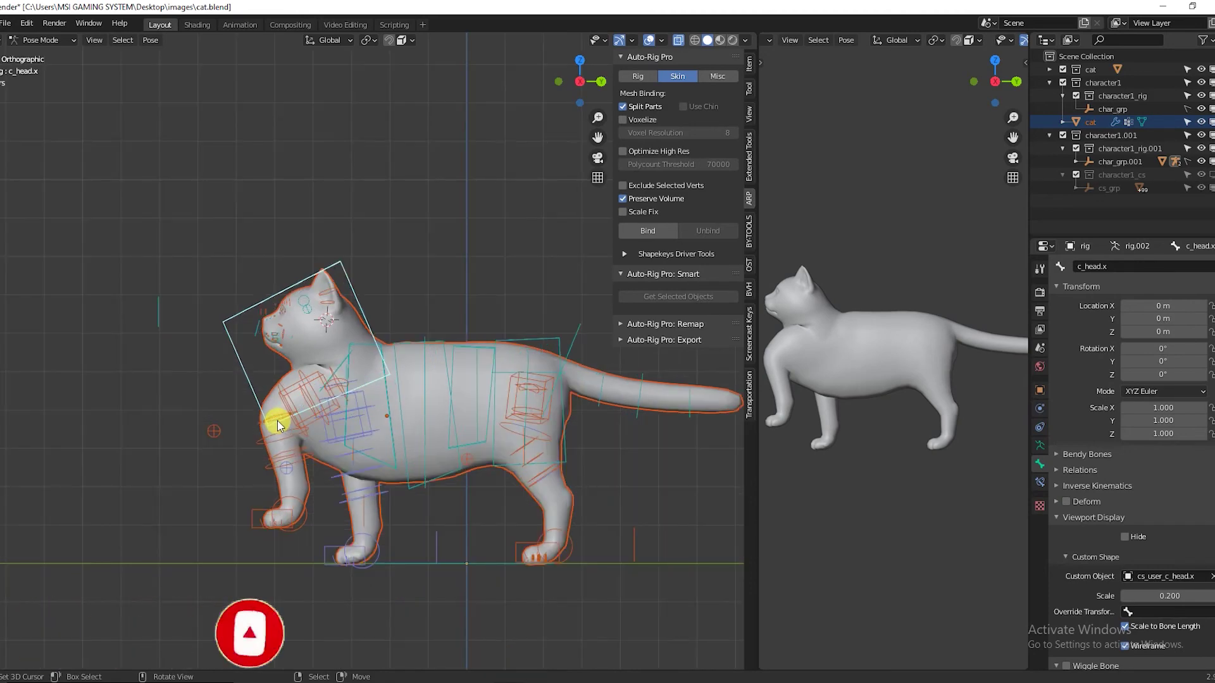
{"action": "scroll", "coordinate": [278, 422], "scroll_direction": "up", "scroll_amount": 3}
{"action": "right_click", "coordinate": [208, 471]}
{"action": "key", "text": "g"}
{"action": "right_click", "coordinate": [235, 491]}
{"action": "right_click", "coordinate": [211, 461]}
{"action": "key", "text": "g"}
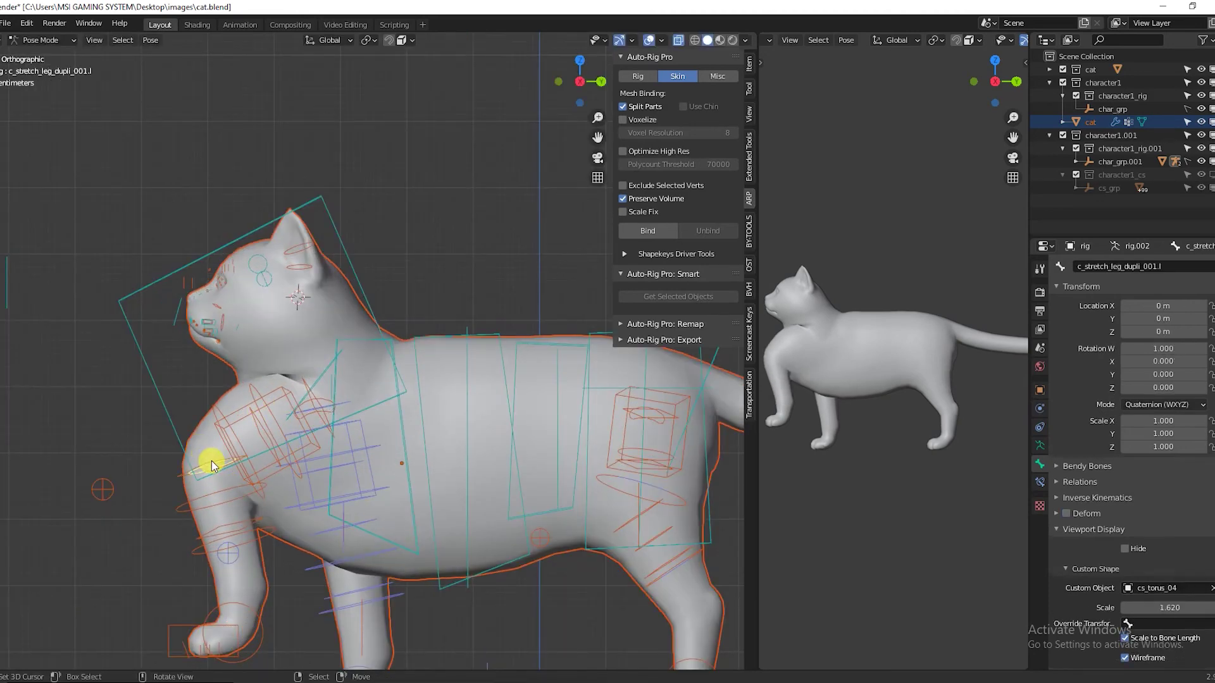
{"action": "left_click", "coordinate": [263, 506]}
{"action": "scroll", "coordinate": [222, 630], "scroll_direction": "down", "scroll_amount": 2}
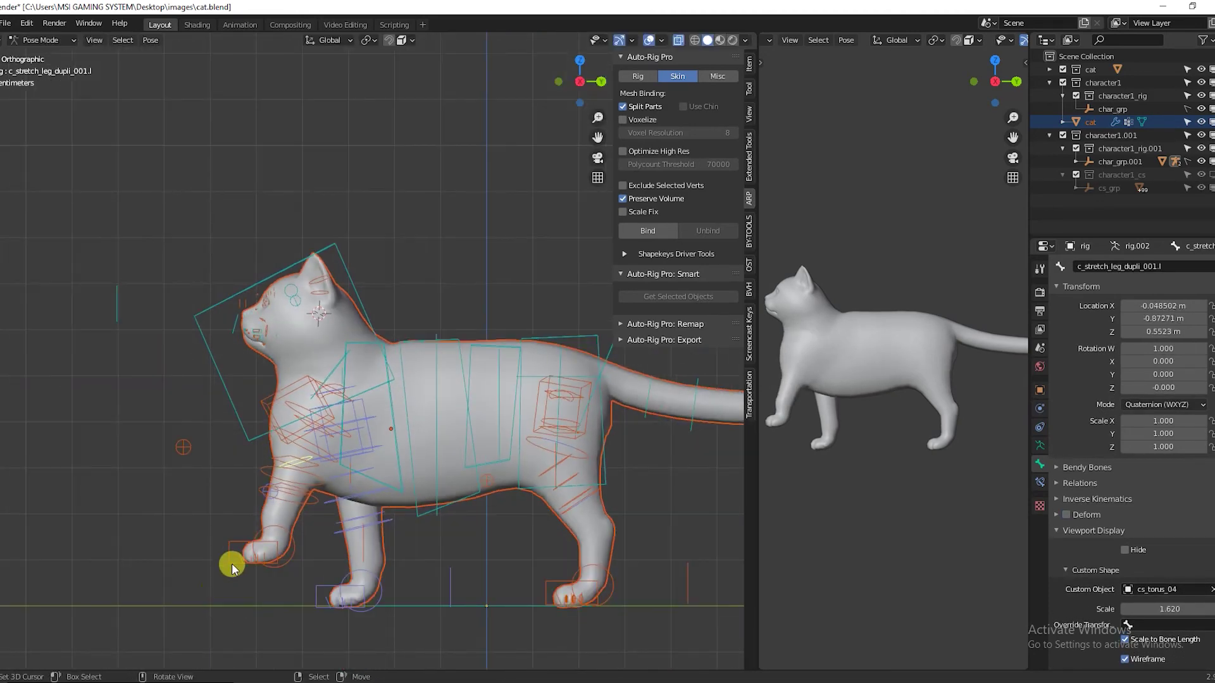
Move the left front foot IK control further forward and rotate it to about -38° so the paw tips upward.
{"action": "right_click", "coordinate": [230, 565]}
{"action": "key", "text": "g"}
{"action": "left_click", "coordinate": [175, 556]}
{"action": "key", "text": "r"}
{"action": "left_click", "coordinate": [279, 616]}
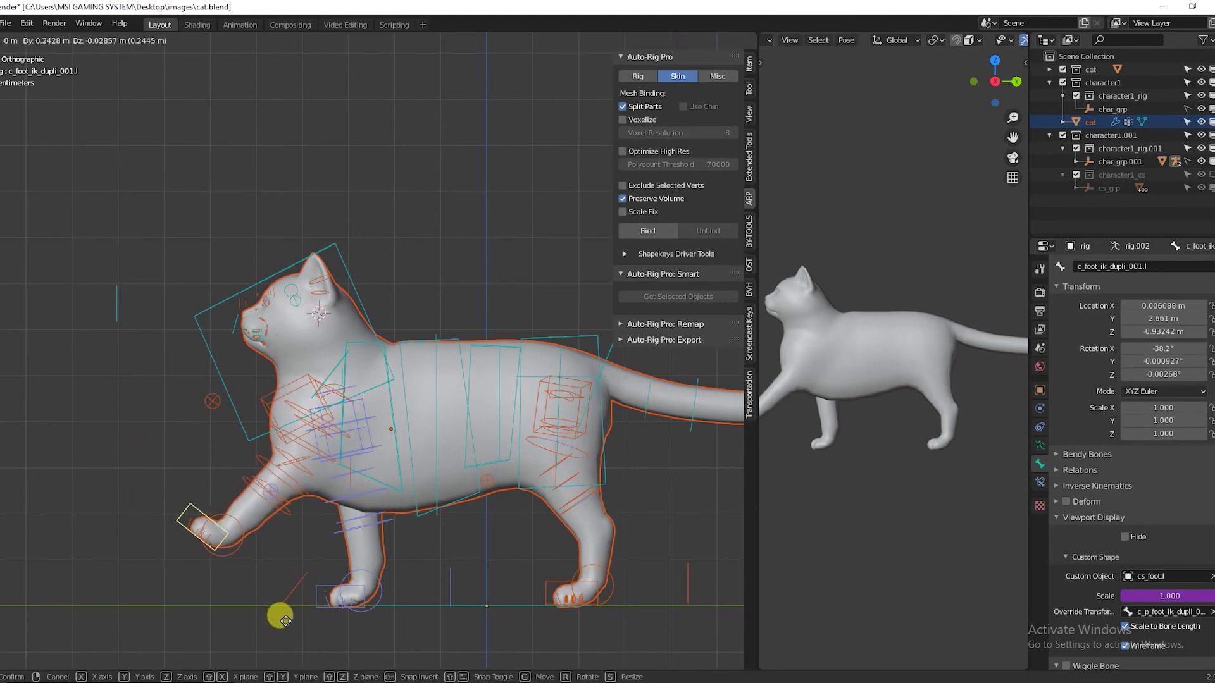
{"action": "right_click", "coordinate": [288, 509]}
Move the left front leg's c_leg_bend_02 control down and back to bend the lower leg into a curve.
{"action": "right_click", "coordinate": [282, 513]}
{"action": "key", "text": "g"}
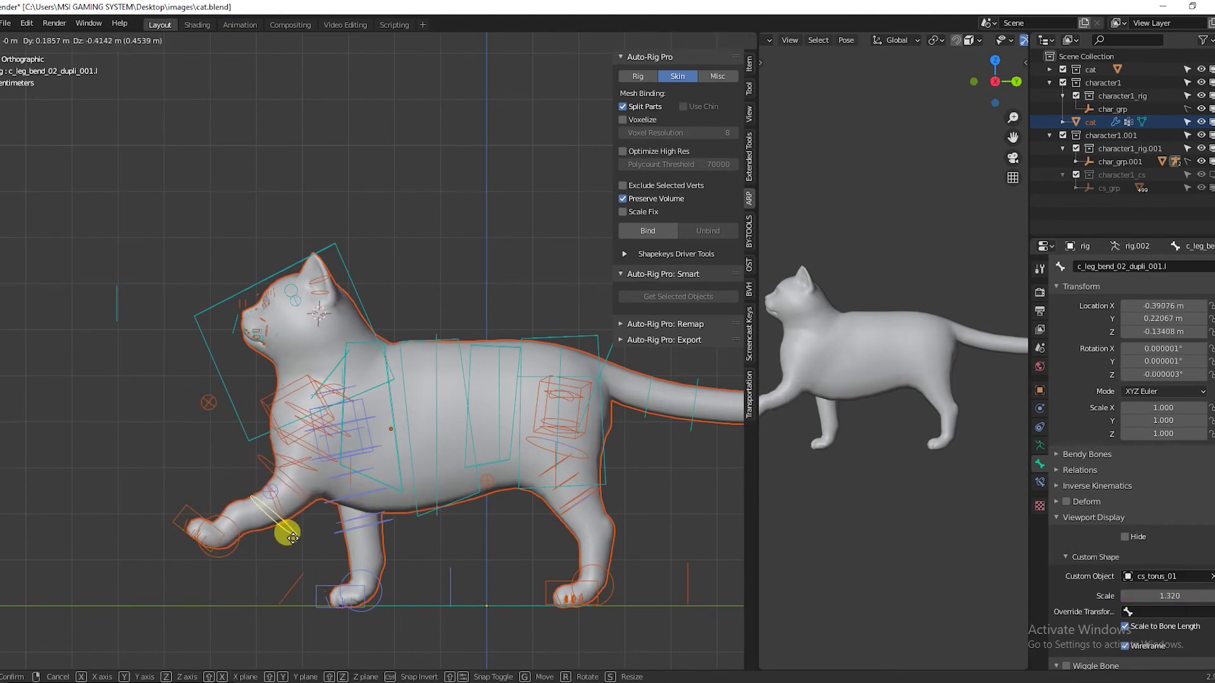
{"action": "left_click", "coordinate": [286, 535]}
Rotate the left front leg's c_foot_01 control by about 35° to adjust the raised paw.
{"action": "right_click", "coordinate": [224, 526]}
{"action": "key", "text": "r"}
{"action": "left_click", "coordinate": [243, 537]}
{"action": "middle_click_drag", "start_coordinate": [273, 537], "coordinate": [280, 532]}
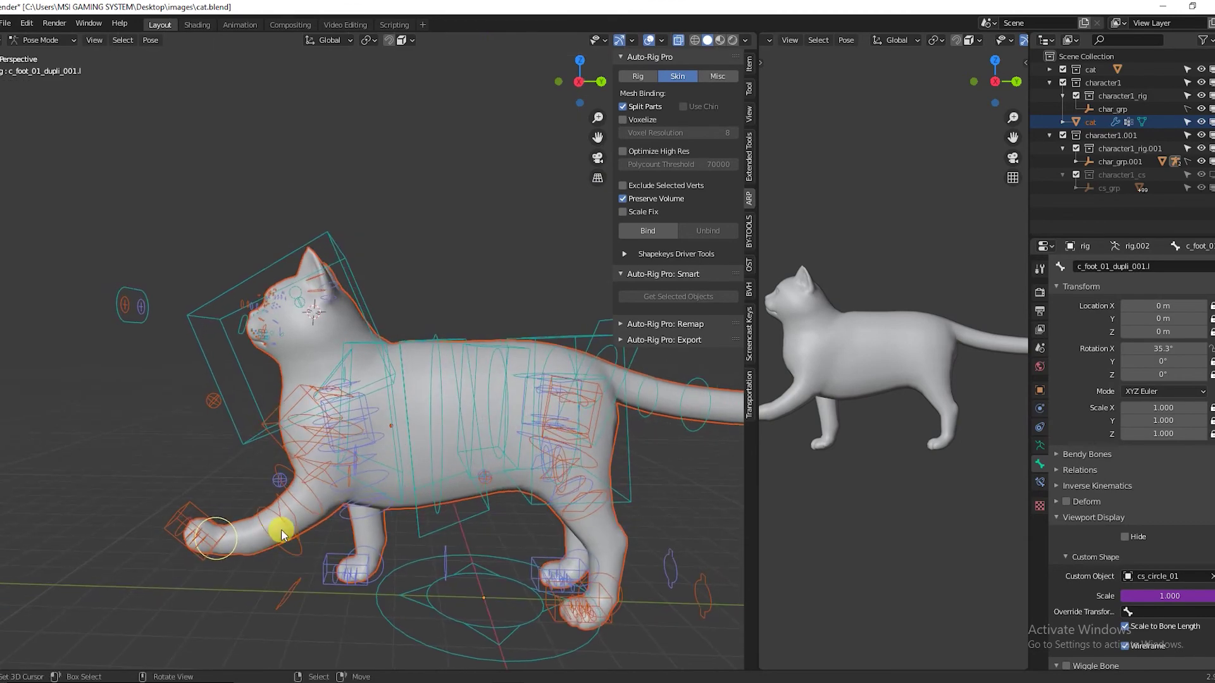
Move the left front foot IK control forward and down to stretch the front leg far out ahead of the cat.
{"action": "key", "text": "r"}
{"action": "left_click", "coordinate": [215, 539]}
{"action": "right_click", "coordinate": [164, 530]}
{"action": "key", "text": "g"}
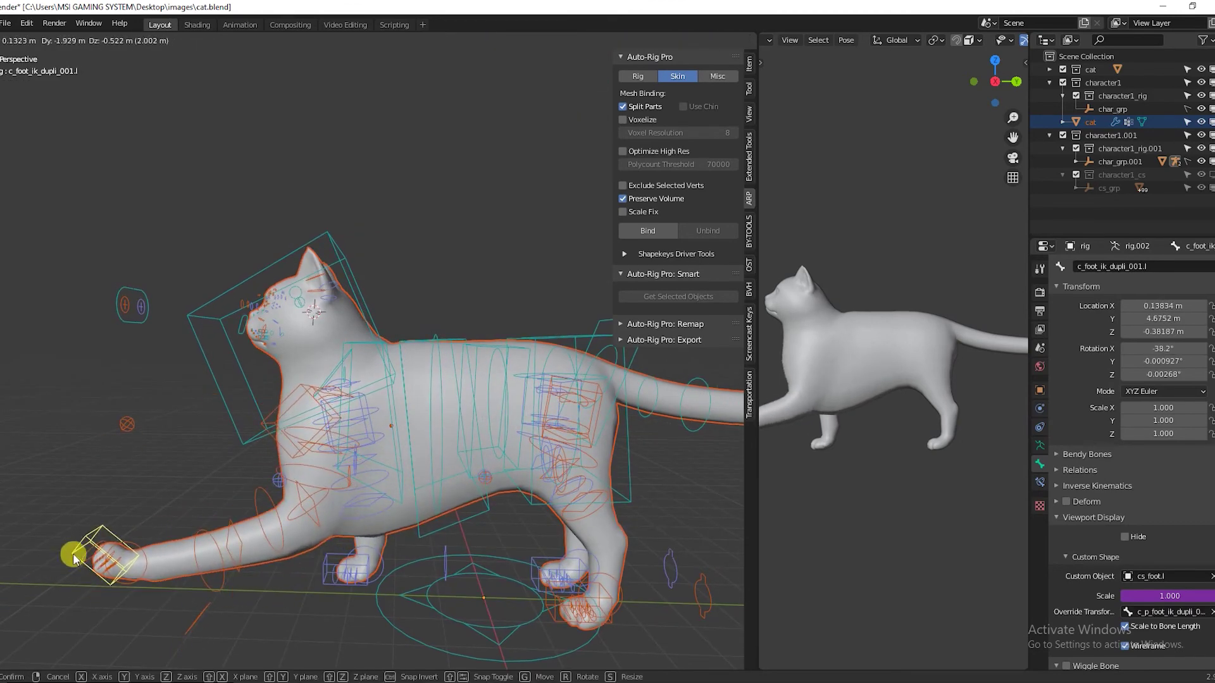
{"action": "left_click", "coordinate": [74, 553]}
Move the left front leg's c_leg_stretch control up and forward to raise the elbow area toward the chest.
{"action": "right_click", "coordinate": [279, 538]}
{"action": "key", "text": "g"}
{"action": "right_click", "coordinate": [261, 534]}
{"action": "right_click", "coordinate": [308, 513]}
{"action": "key", "text": "g"}
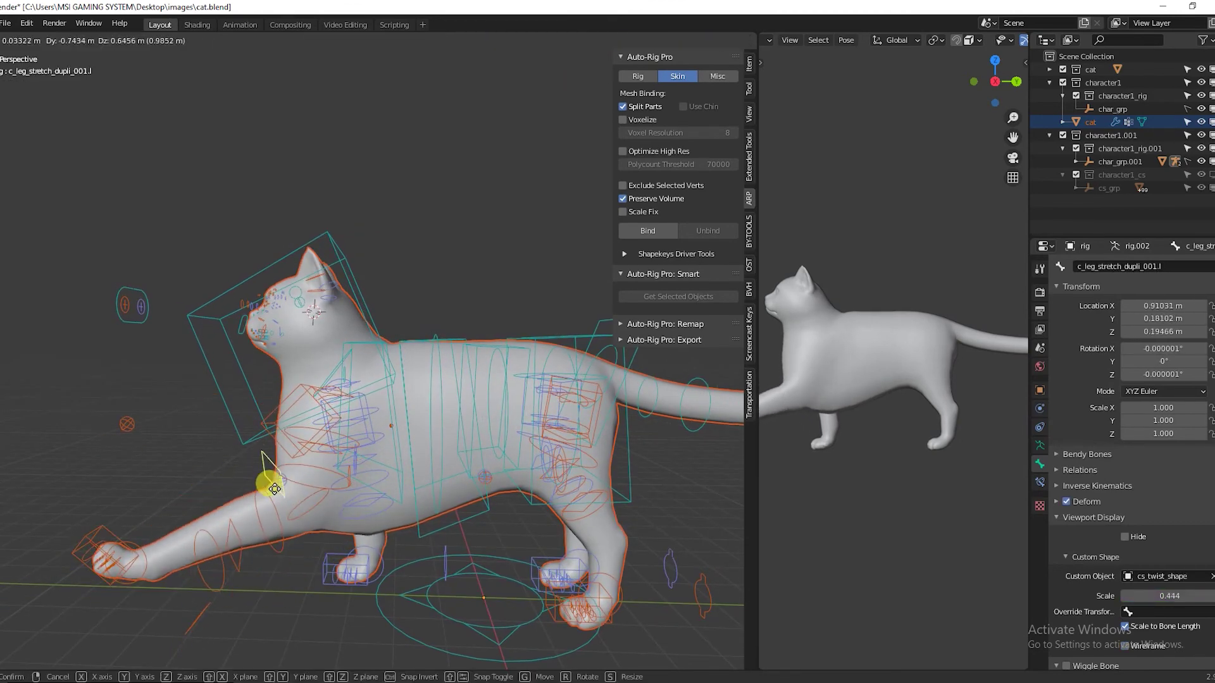
{"action": "left_click", "coordinate": [267, 479]}
Move the left front leg's c_stretch_leg control upward to reshape the upper part of the outstretched leg.
{"action": "right_click", "coordinate": [303, 467]}
{"action": "key", "text": "g"}
{"action": "right_click", "coordinate": [302, 467]}
{"action": "right_click", "coordinate": [304, 511]}
{"action": "key", "text": "g"}
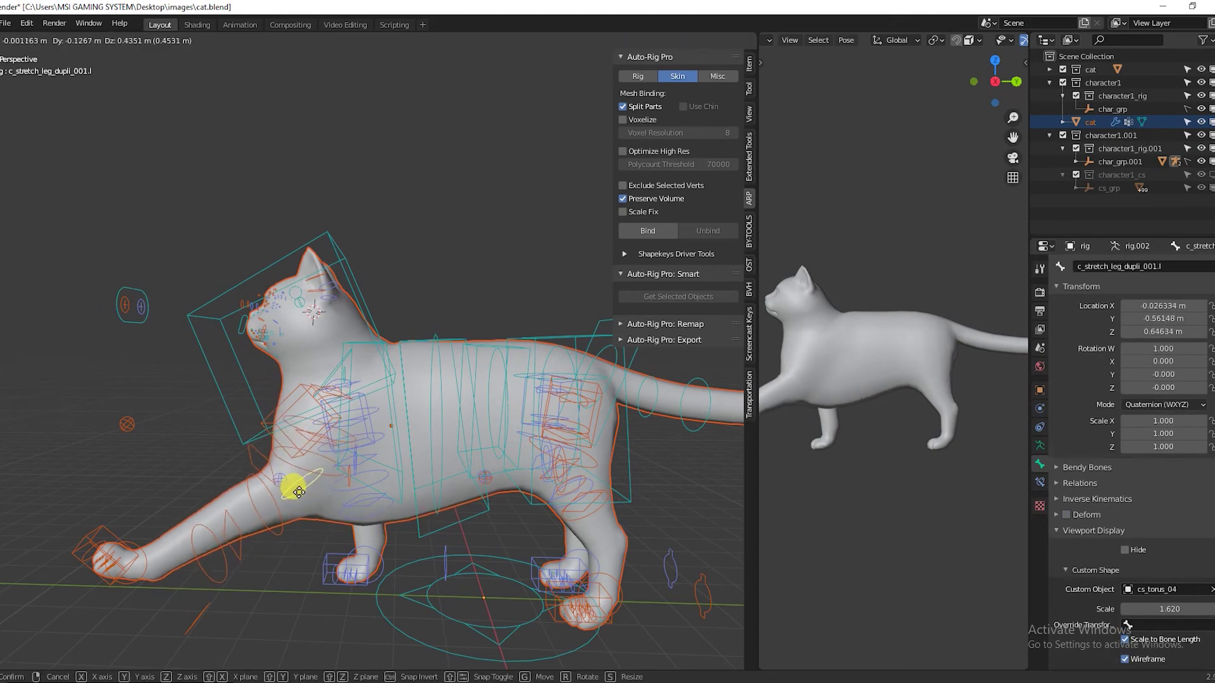
{"action": "left_click", "coordinate": [284, 478]}
{"action": "scroll", "coordinate": [253, 503], "scroll_direction": "down", "scroll_amount": 3}
{"action": "middle_click_drag", "start_coordinate": [250, 504], "coordinate": [466, 491]}
{"action": "scroll", "coordinate": [467, 491], "scroll_direction": "up", "scroll_amount": 5}
{"action": "scroll", "coordinate": [415, 515], "scroll_direction": "down", "scroll_amount": 4}
{"action": "middle_click_drag", "start_coordinate": [305, 598], "coordinate": [541, 507]}
Switch to the ANIMATION BEGINGS second par20.blend project and scrub the police officer animation to frame 797.
{"action": "key", "text": "ctrl+Tab"}
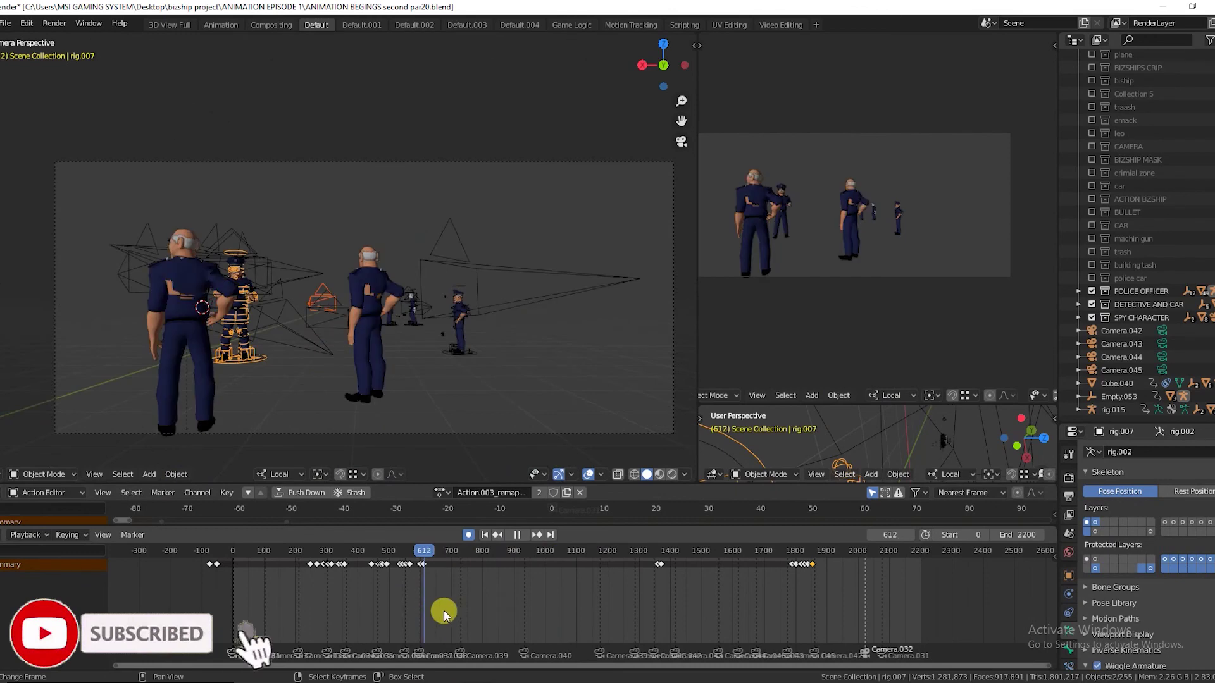
{"action": "left_click_drag", "start_coordinate": [443, 609], "coordinate": [481, 610]}
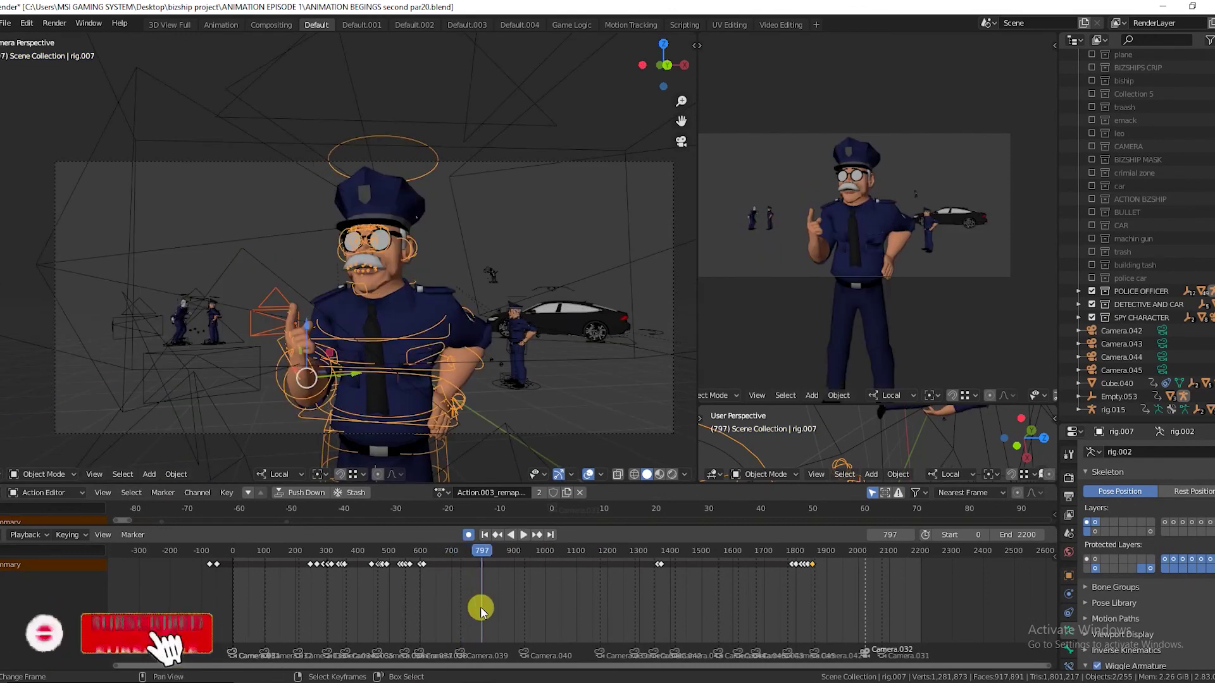
Open the 20200825_200144 video from the RECODINHGS folder on drive D: in VLC media player and show it full screen.
{"action": "mouse_move", "coordinate": [354, 675]}
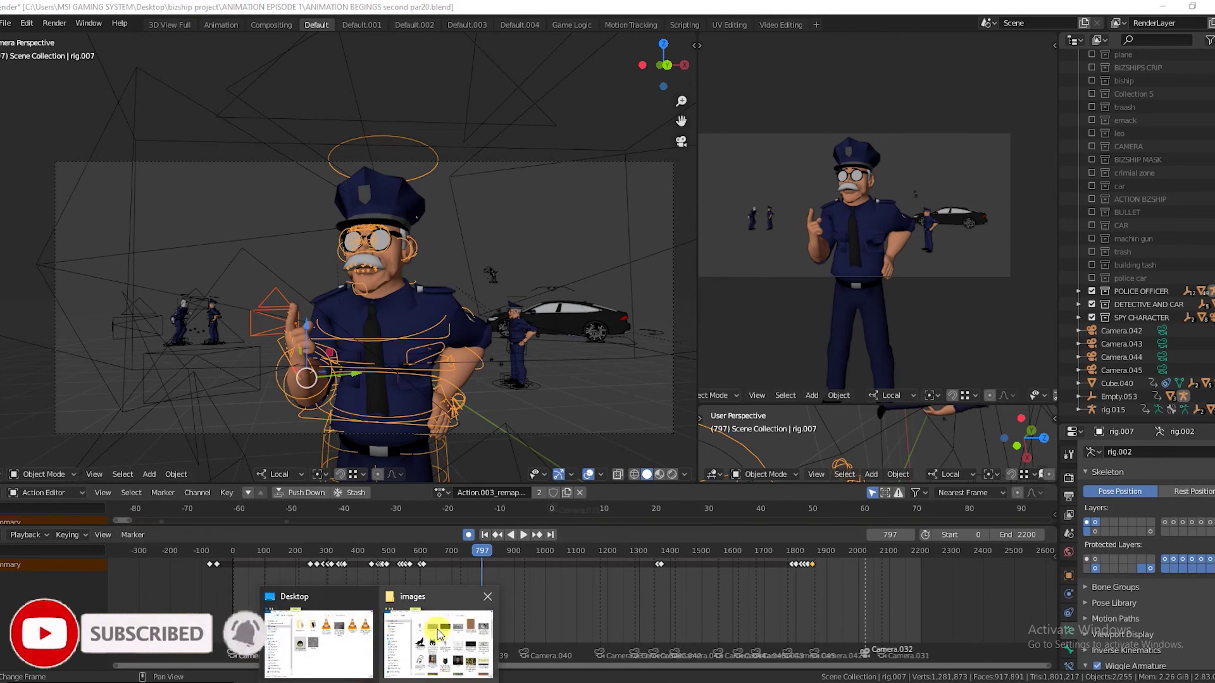
{"action": "mouse_move", "coordinate": [443, 635]}
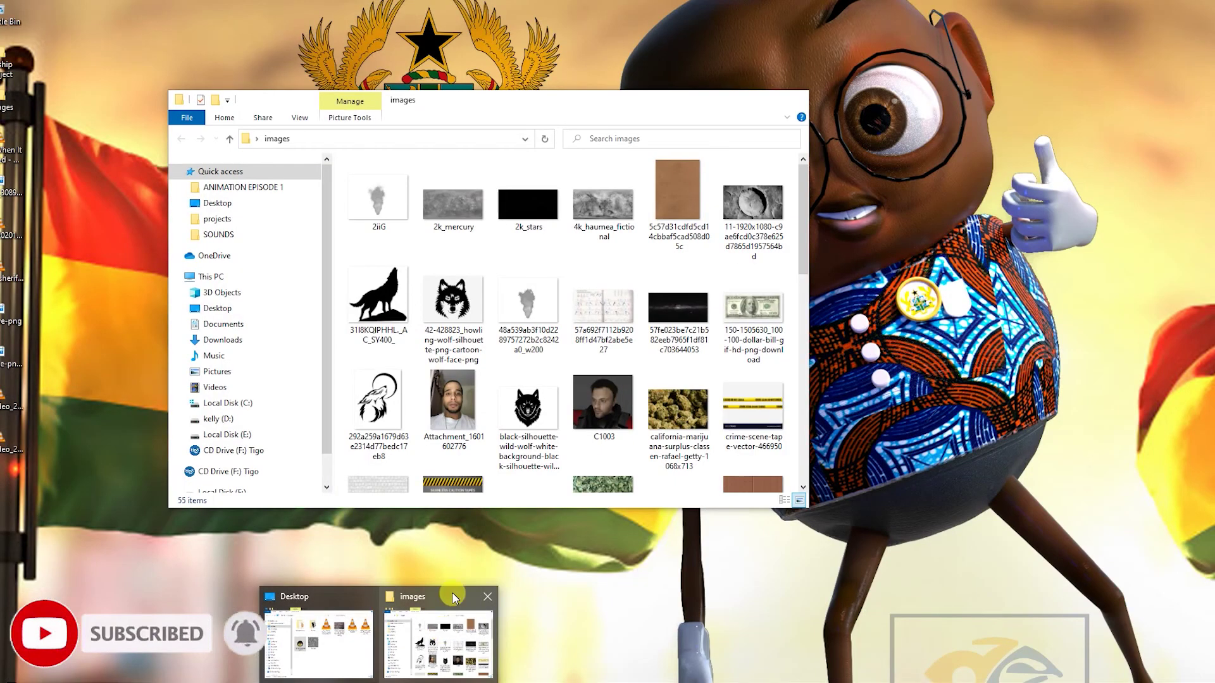
{"action": "left_click", "coordinate": [438, 636]}
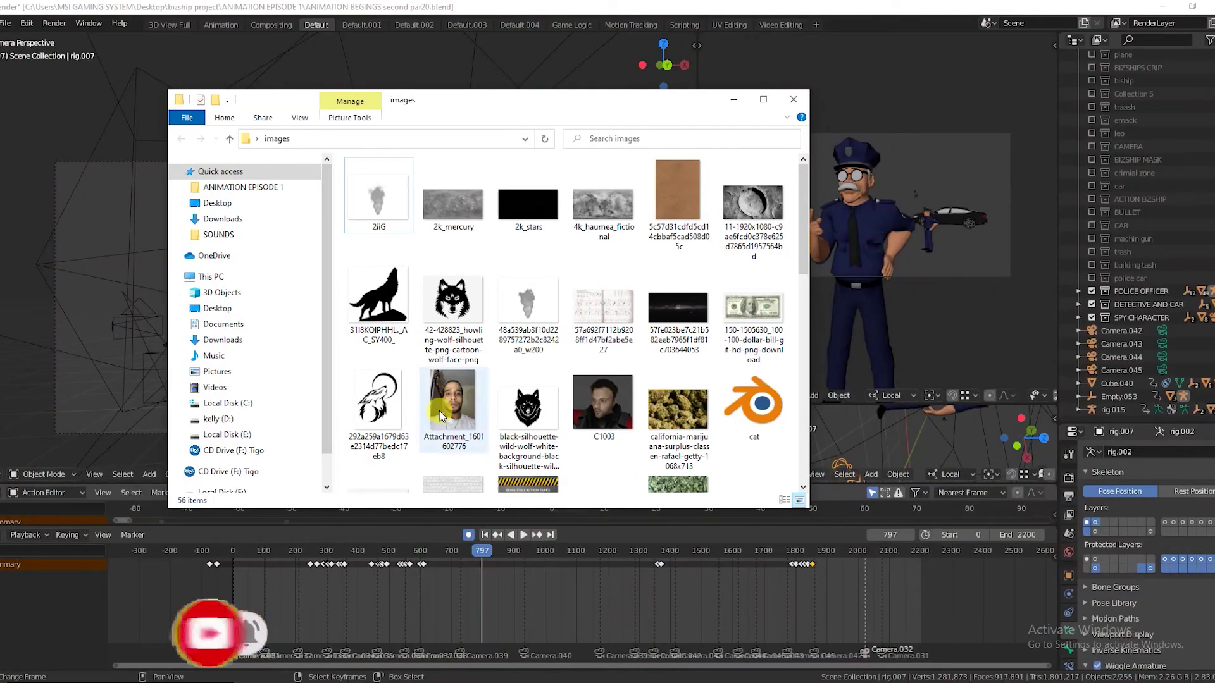
{"action": "left_click", "coordinate": [247, 419]}
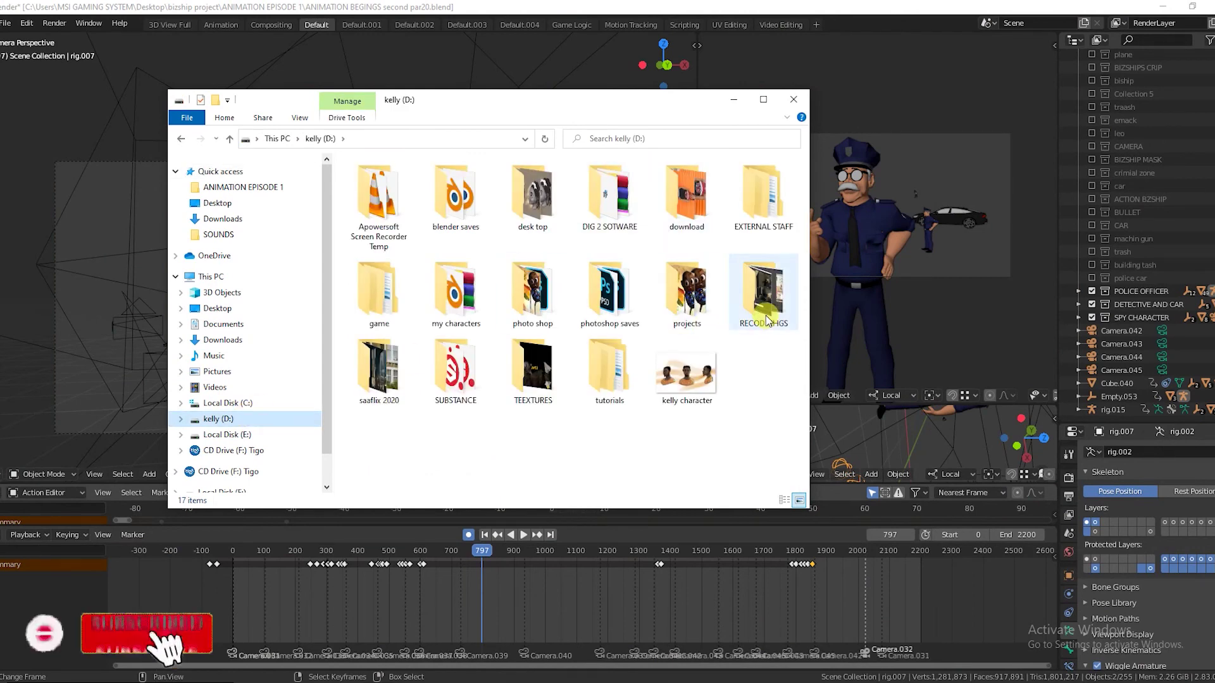
{"action": "double_click", "coordinate": [764, 291]}
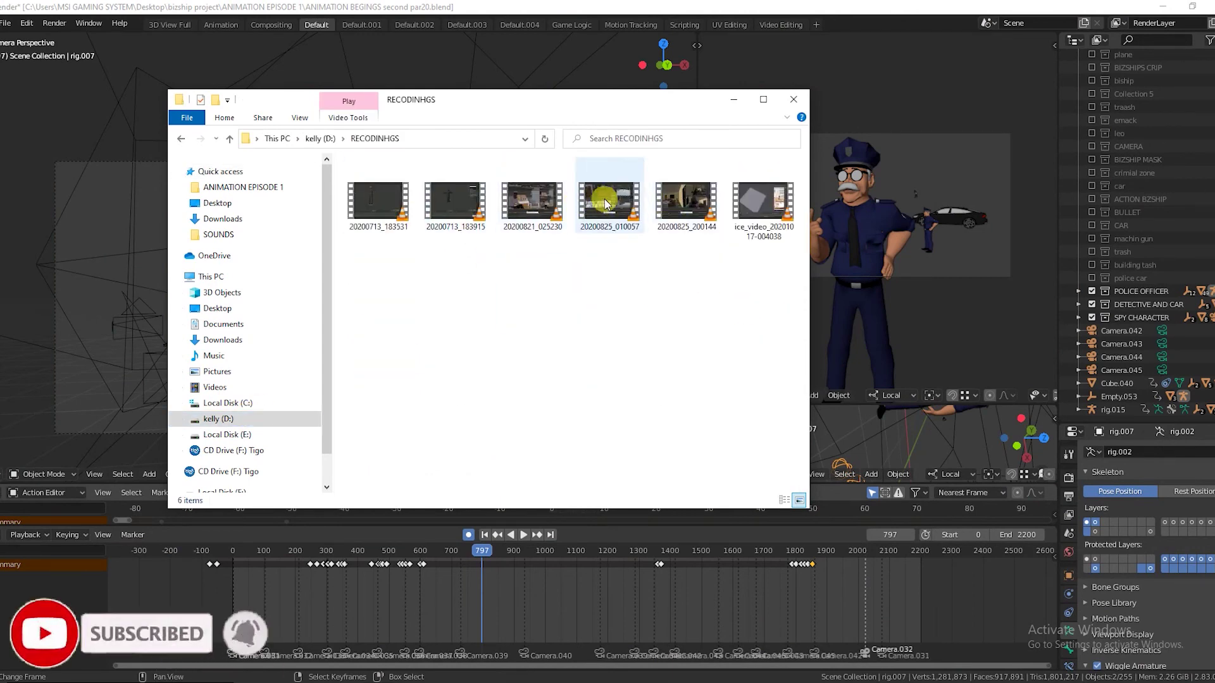
{"action": "double_click", "coordinate": [662, 200]}
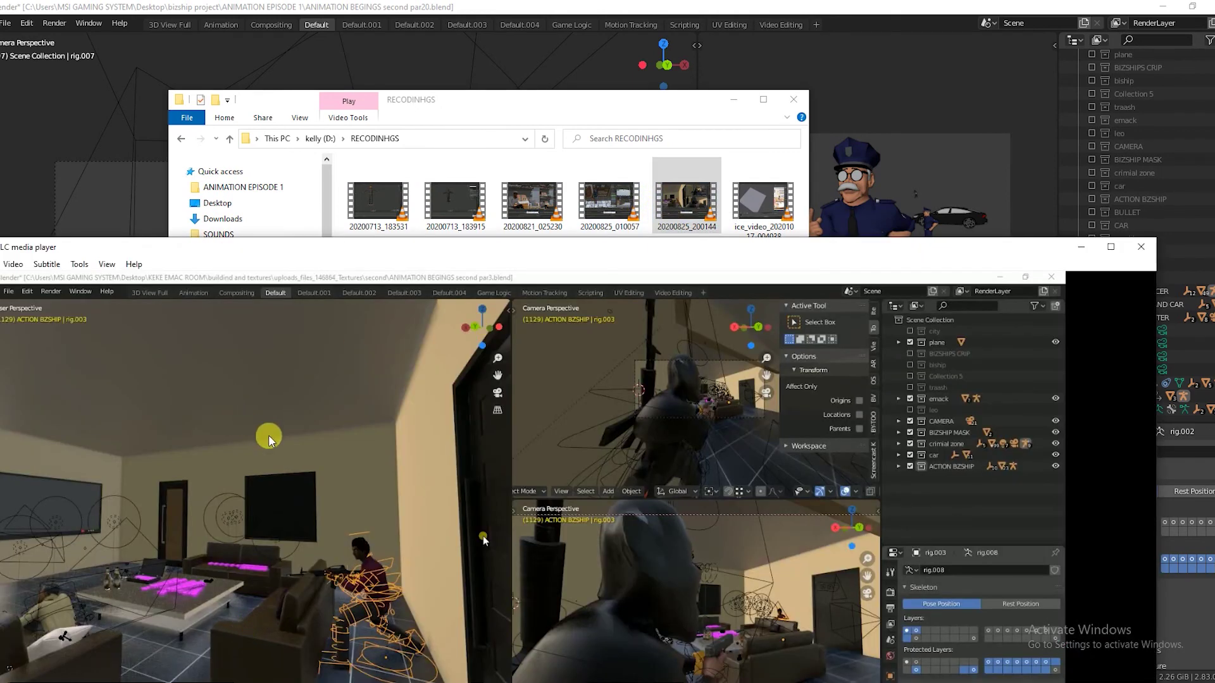
{"action": "double_click", "coordinate": [278, 439]}
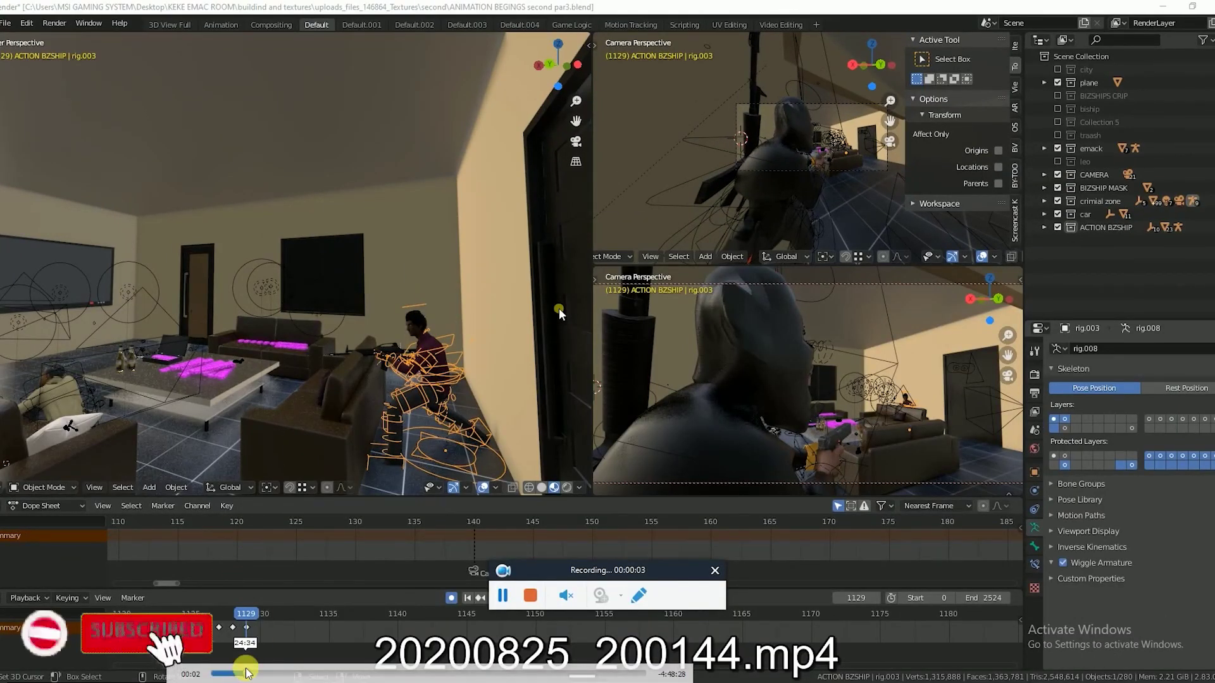
Skip the recording ahead to about 3:31:44, lower the volume to 35% and toggle the playback pause.
{"action": "left_click", "coordinate": [272, 675]}
{"action": "left_click_drag", "start_coordinate": [272, 677], "coordinate": [530, 674]}
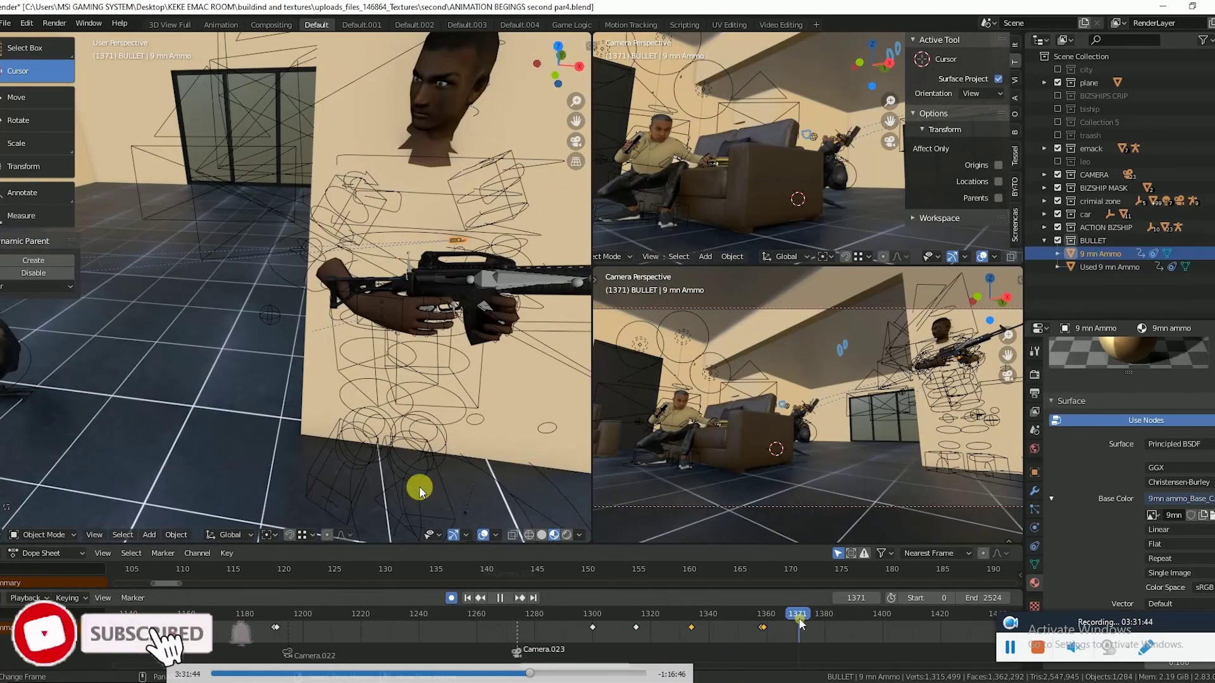
{"action": "scroll", "coordinate": [381, 356], "scroll_direction": "down", "scroll_amount": 2}
{"action": "scroll", "coordinate": [384, 443], "scroll_direction": "down", "scroll_amount": 2}
{"action": "key", "text": "space"}
{"action": "scroll", "coordinate": [298, 448], "scroll_direction": "down", "scroll_amount": 5}
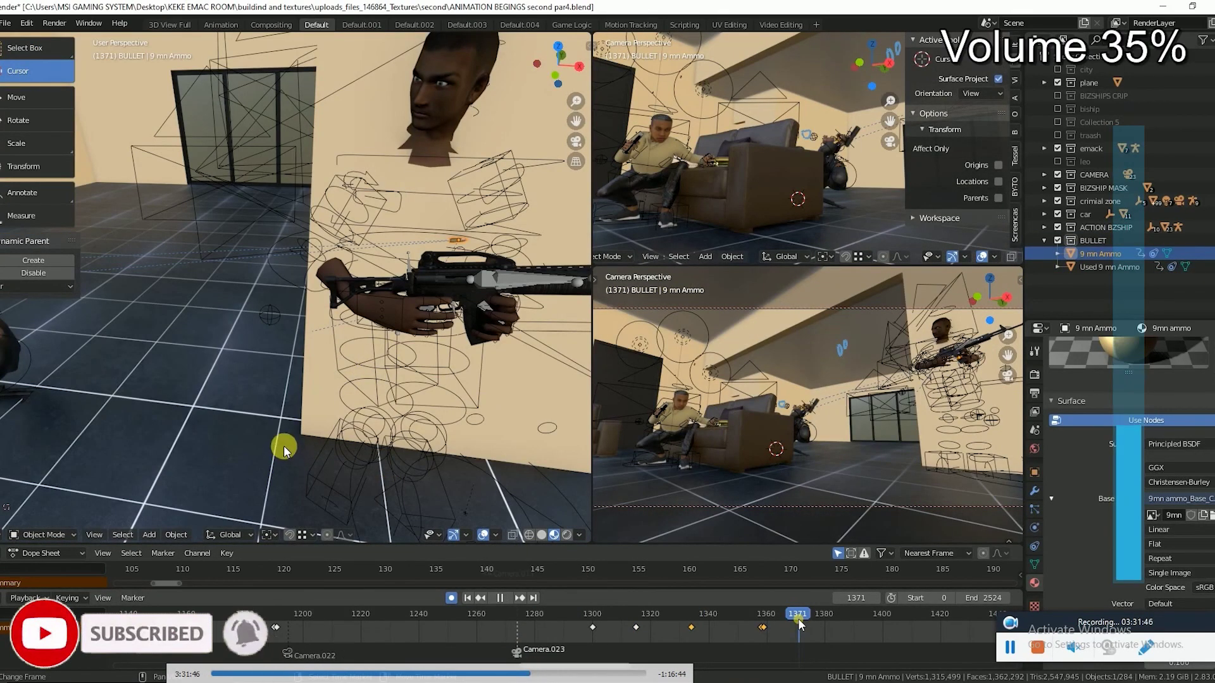
{"action": "key", "text": "space"}
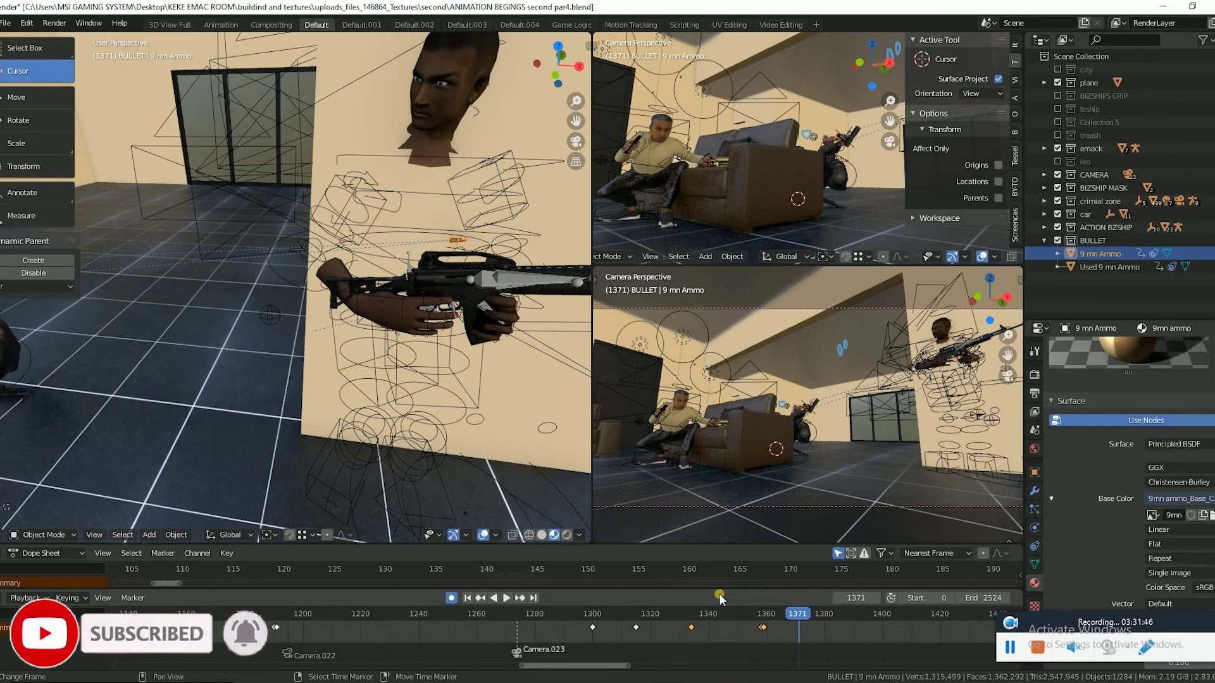